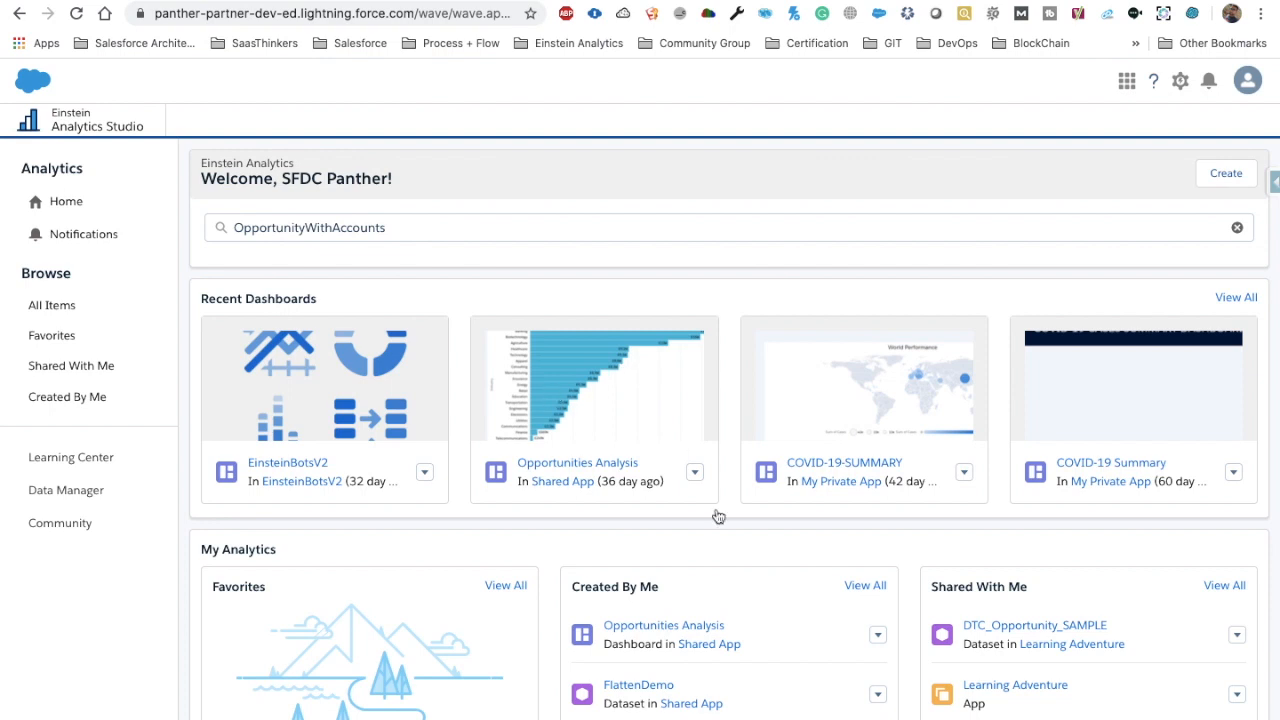
Open the first OpportunityWithAccounts dataset as a new lens and group its bars by Opp.StageName
{"action": "left_click", "coordinate": [406, 231]}
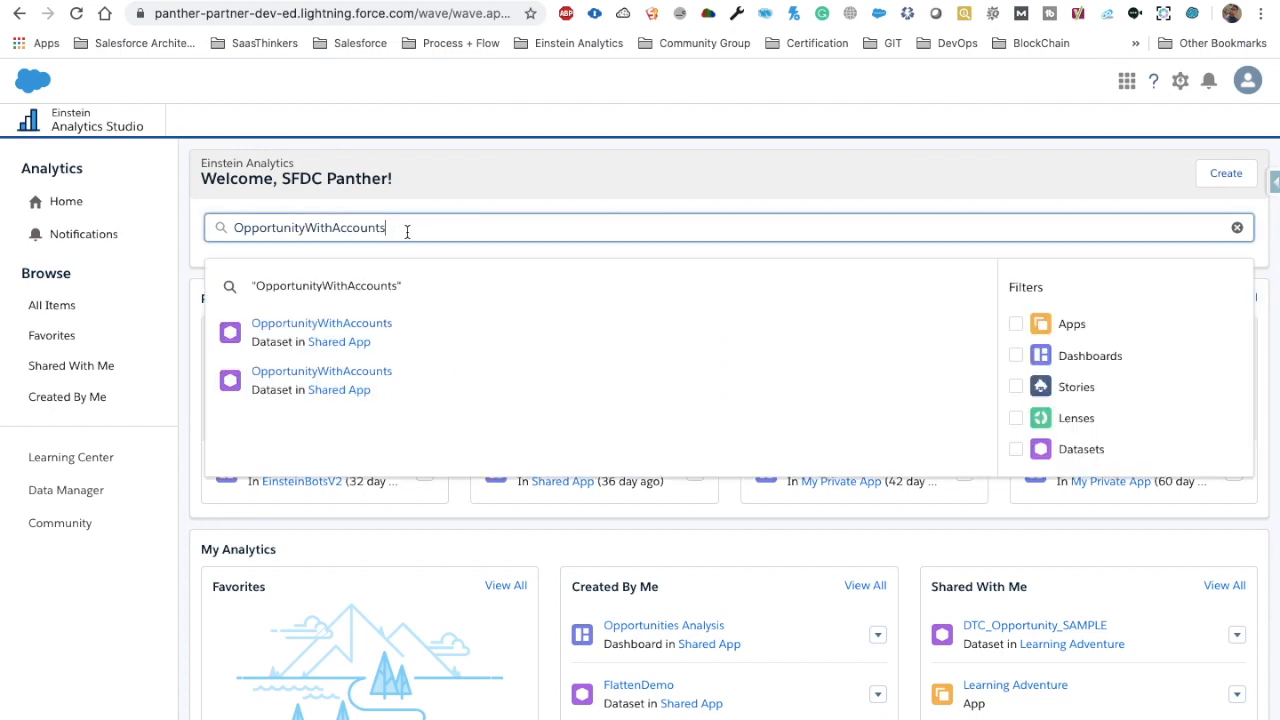
{"action": "left_click", "coordinate": [340, 323]}
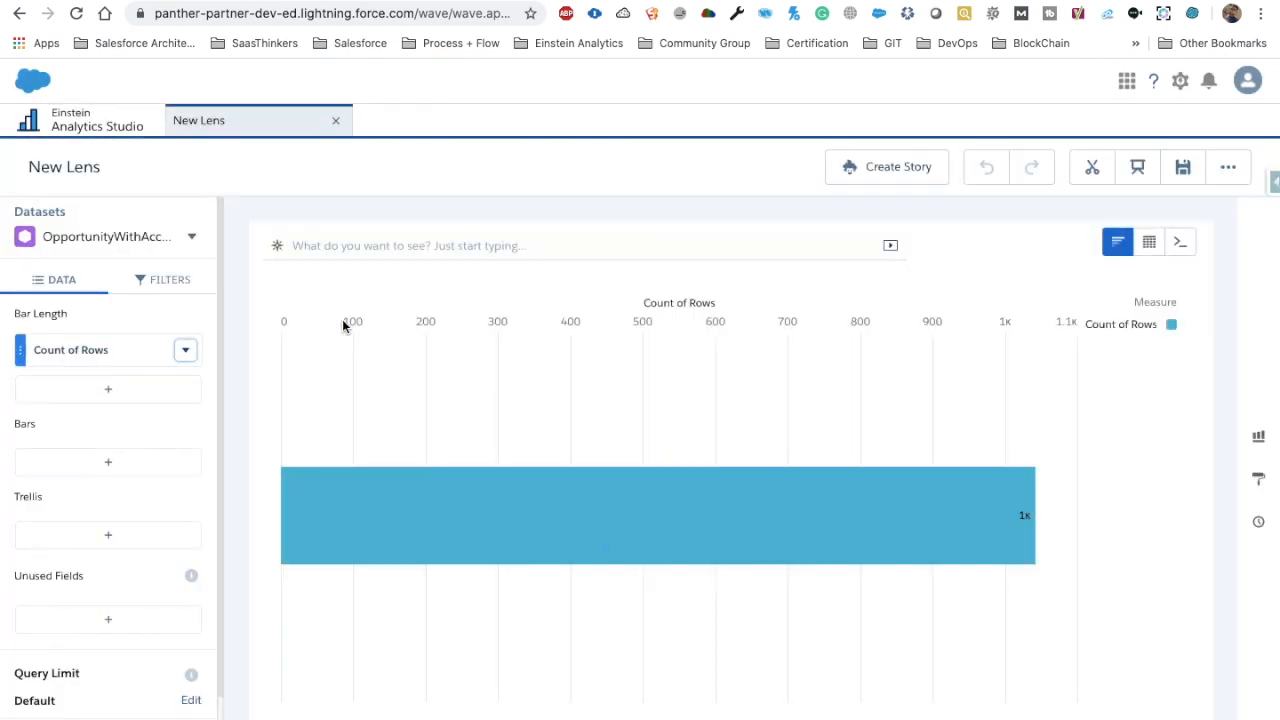
{"action": "left_click", "coordinate": [111, 458]}
{"action": "type", "text": "Stage"}
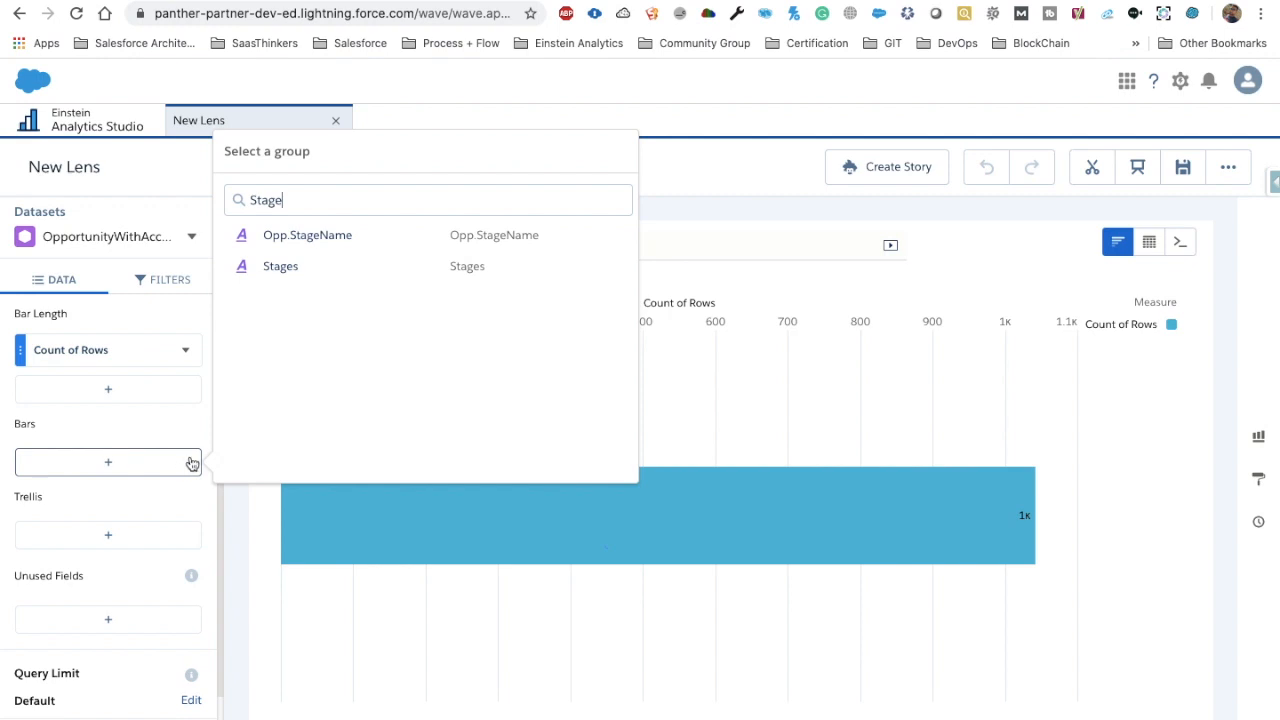
{"action": "left_click", "coordinate": [334, 236]}
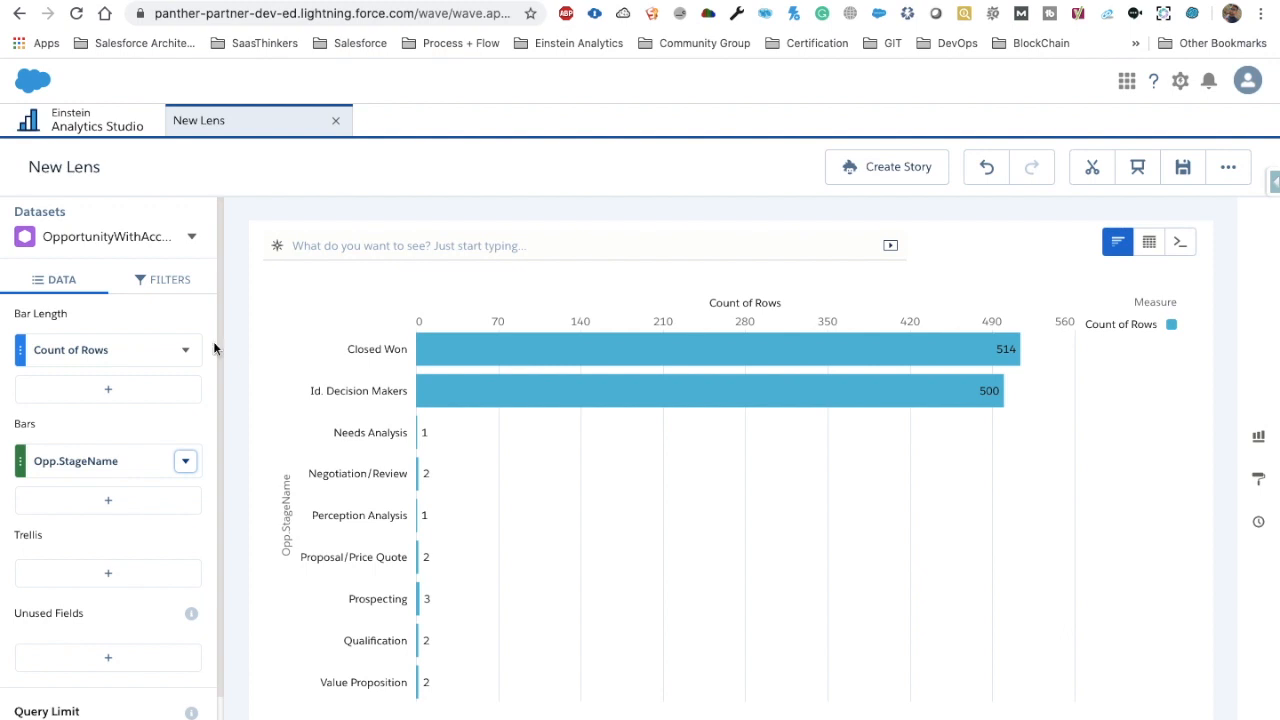
Filter the lens to Opp.StageName equals all stage values and switch it to the SAQL query view
{"action": "left_click", "coordinate": [174, 294]}
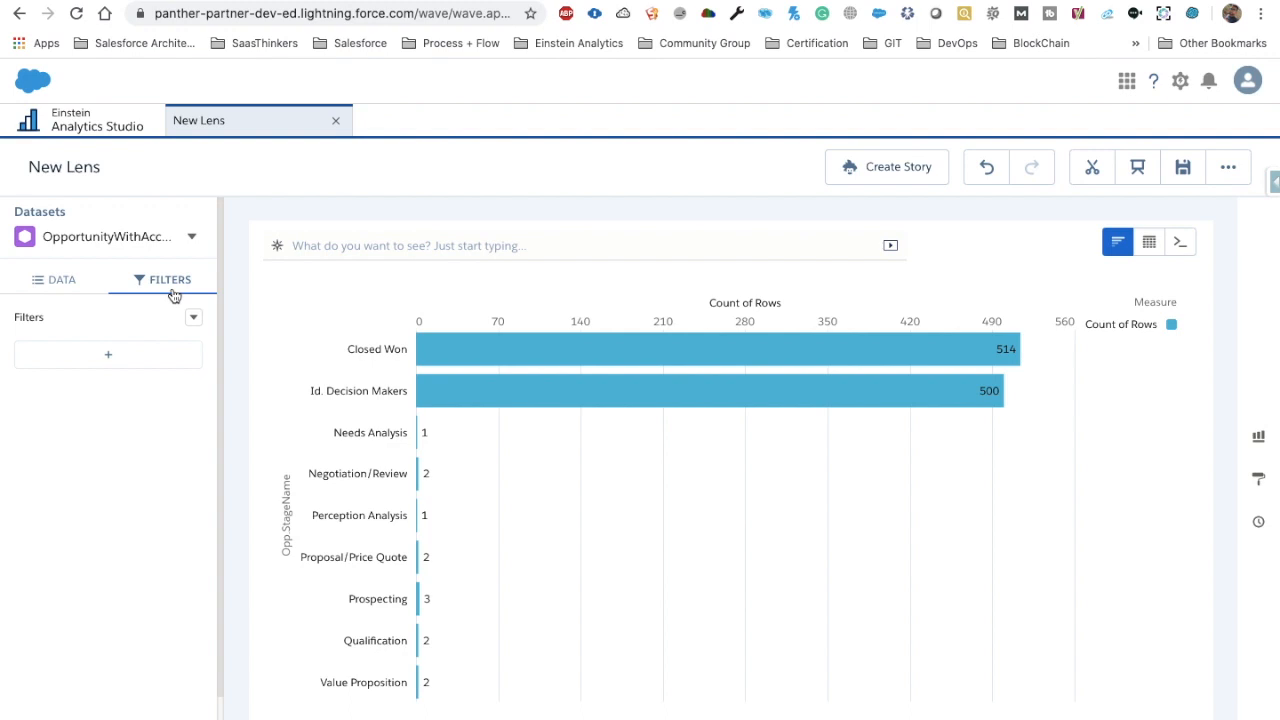
{"action": "left_click", "coordinate": [143, 351]}
{"action": "type", "text": "opp"}
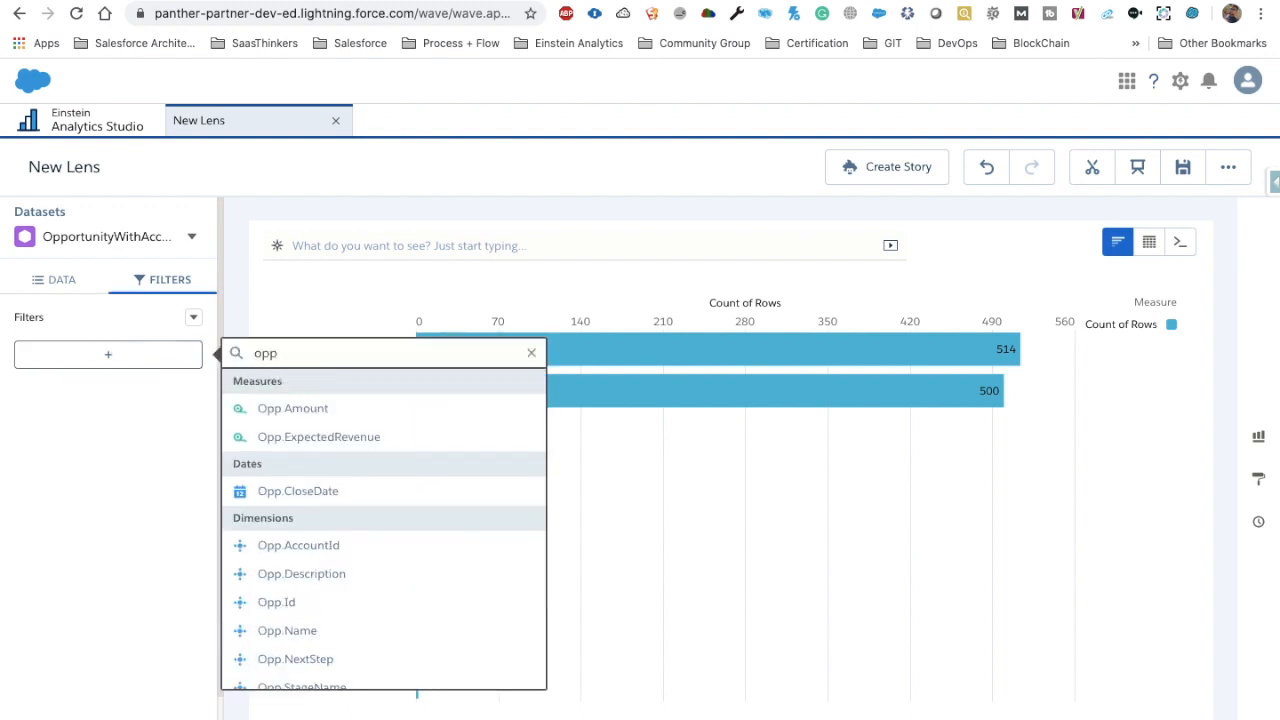
{"action": "type", "text": ".st"}
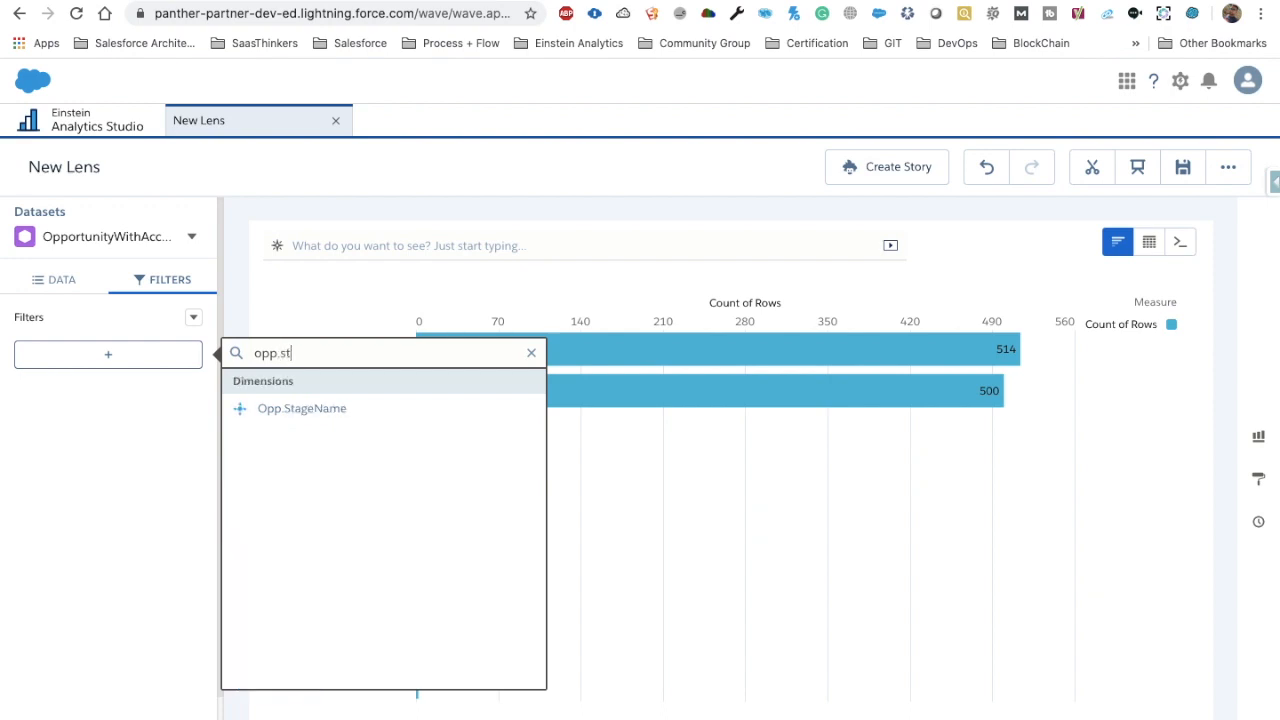
{"action": "left_click", "coordinate": [290, 409]}
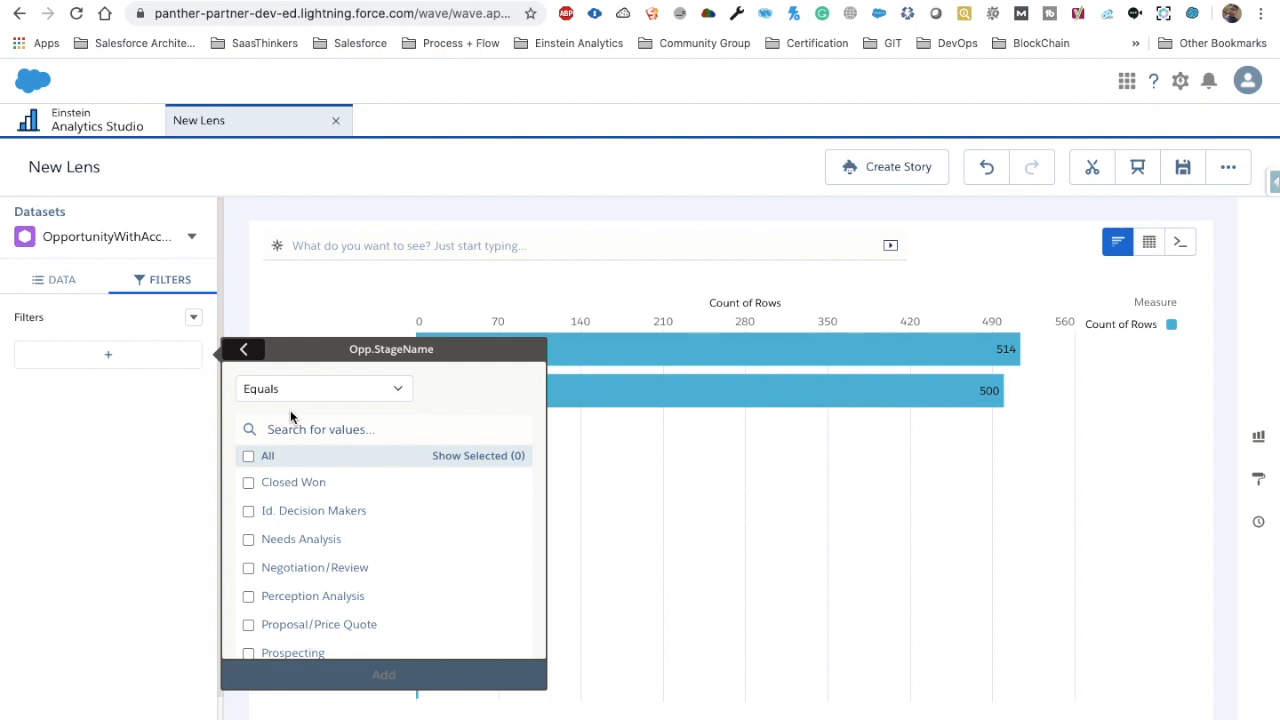
{"action": "left_click", "coordinate": [266, 458]}
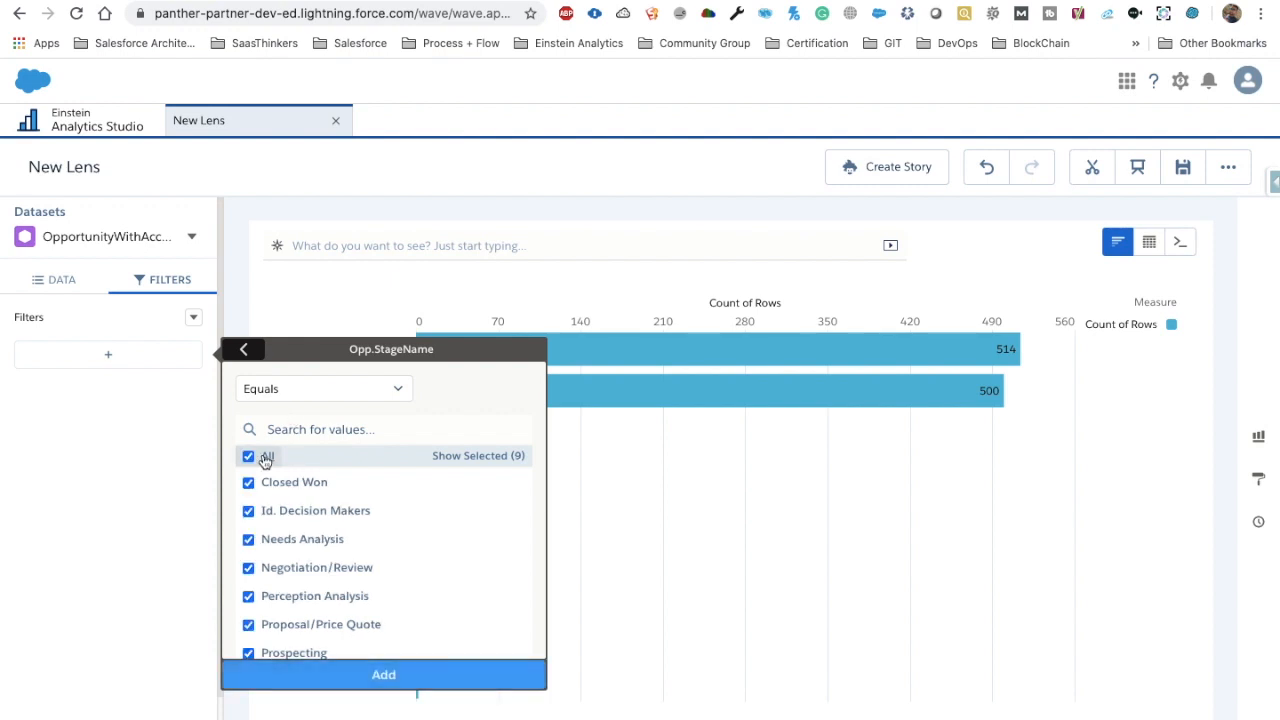
{"action": "left_click", "coordinate": [396, 677]}
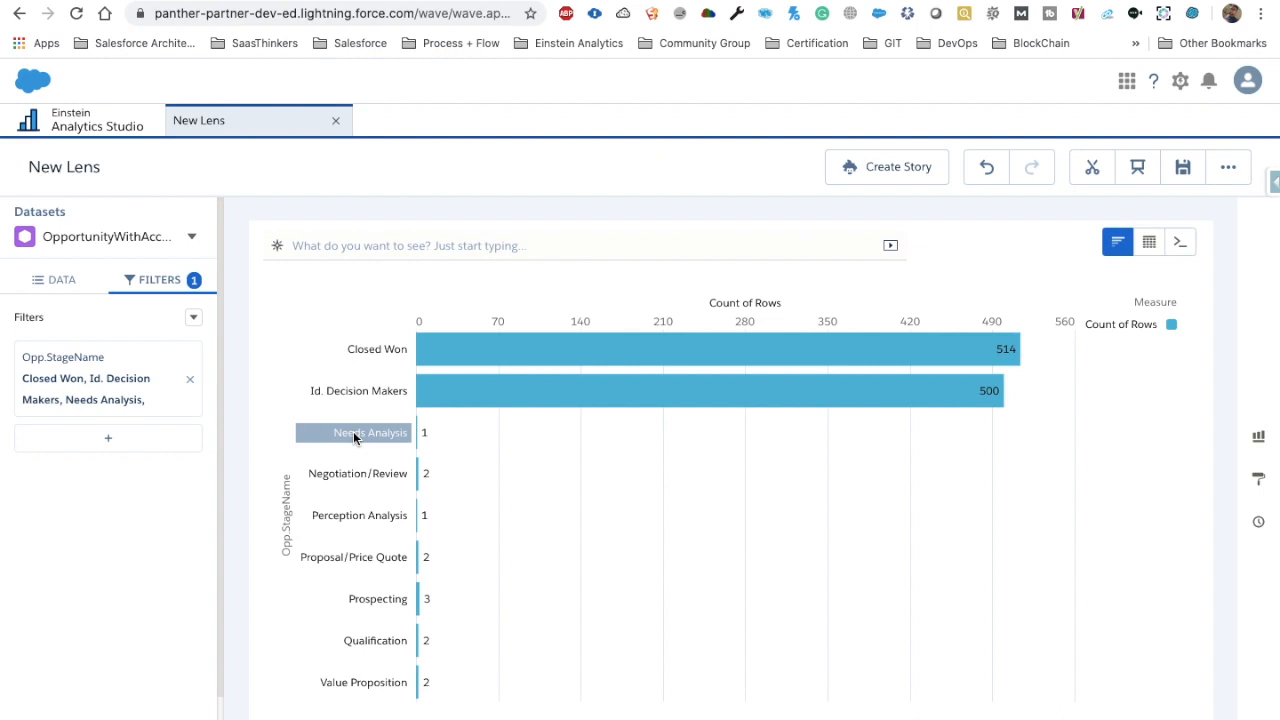
{"action": "left_click", "coordinate": [1181, 243]}
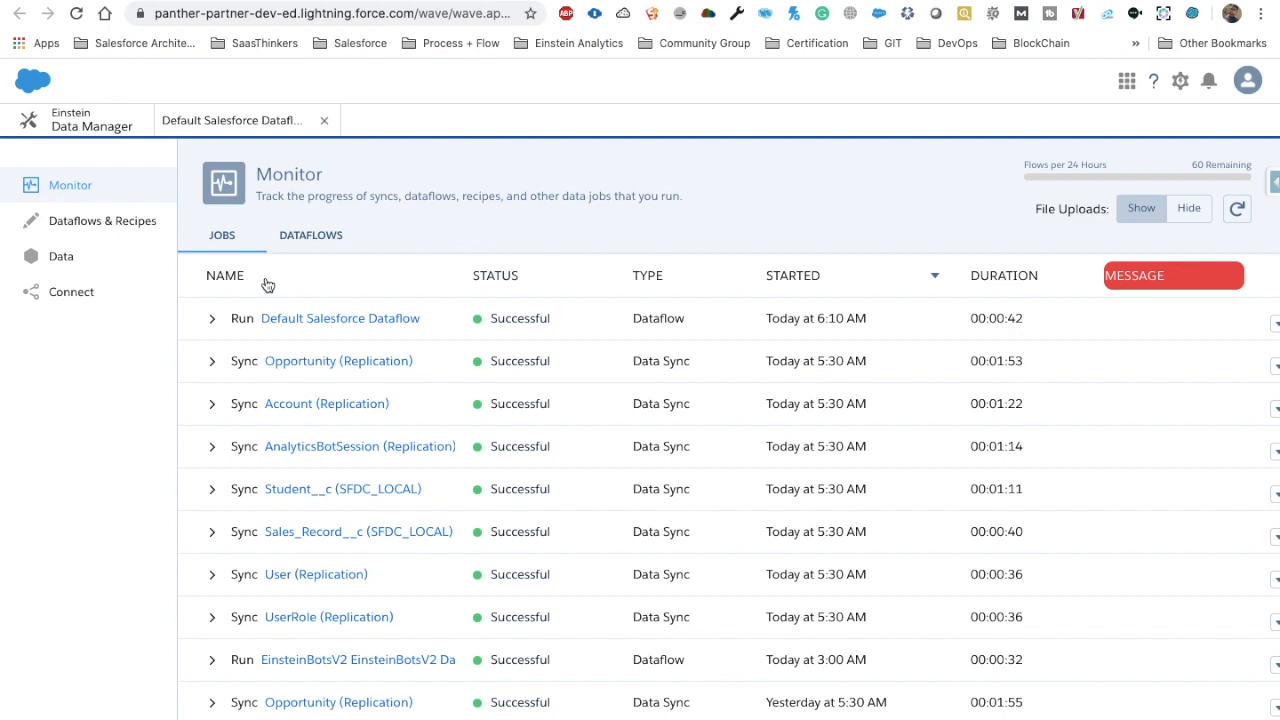
Open the Default Salesforce Dataflow in the Data Manager and delete its ComputeExpression node
{"action": "left_click", "coordinate": [114, 227]}
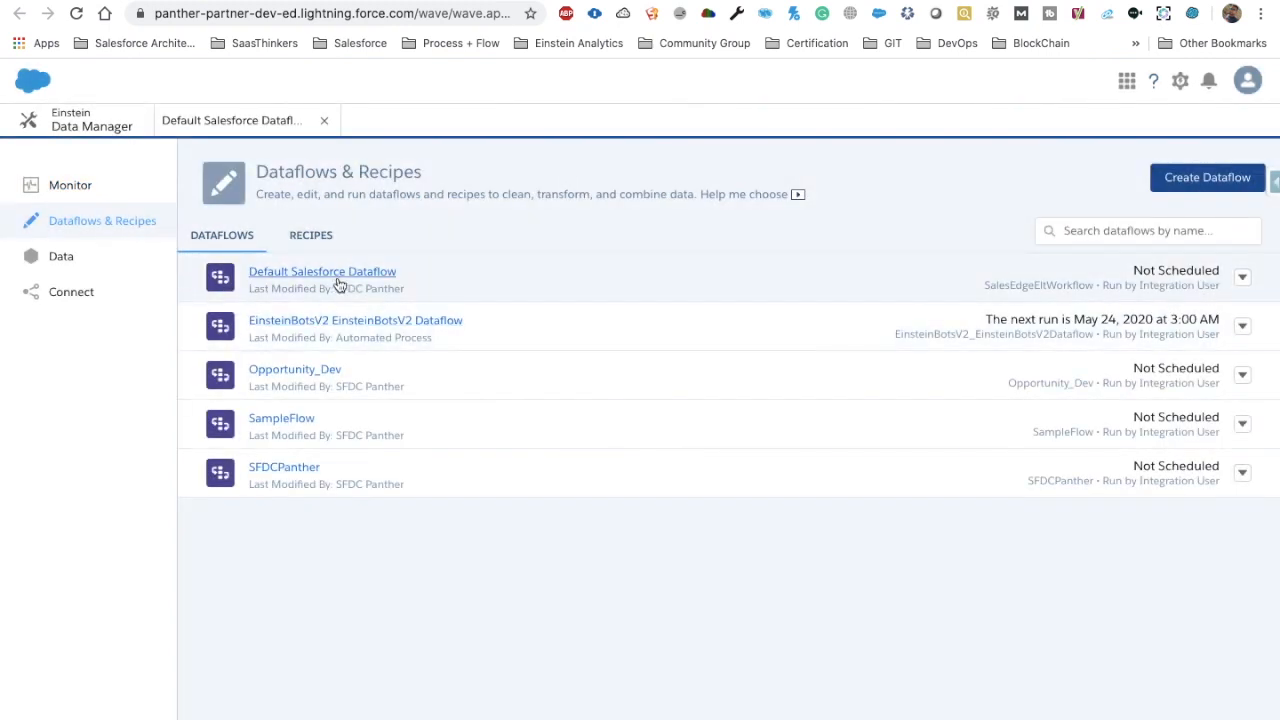
{"action": "left_click", "coordinate": [338, 275]}
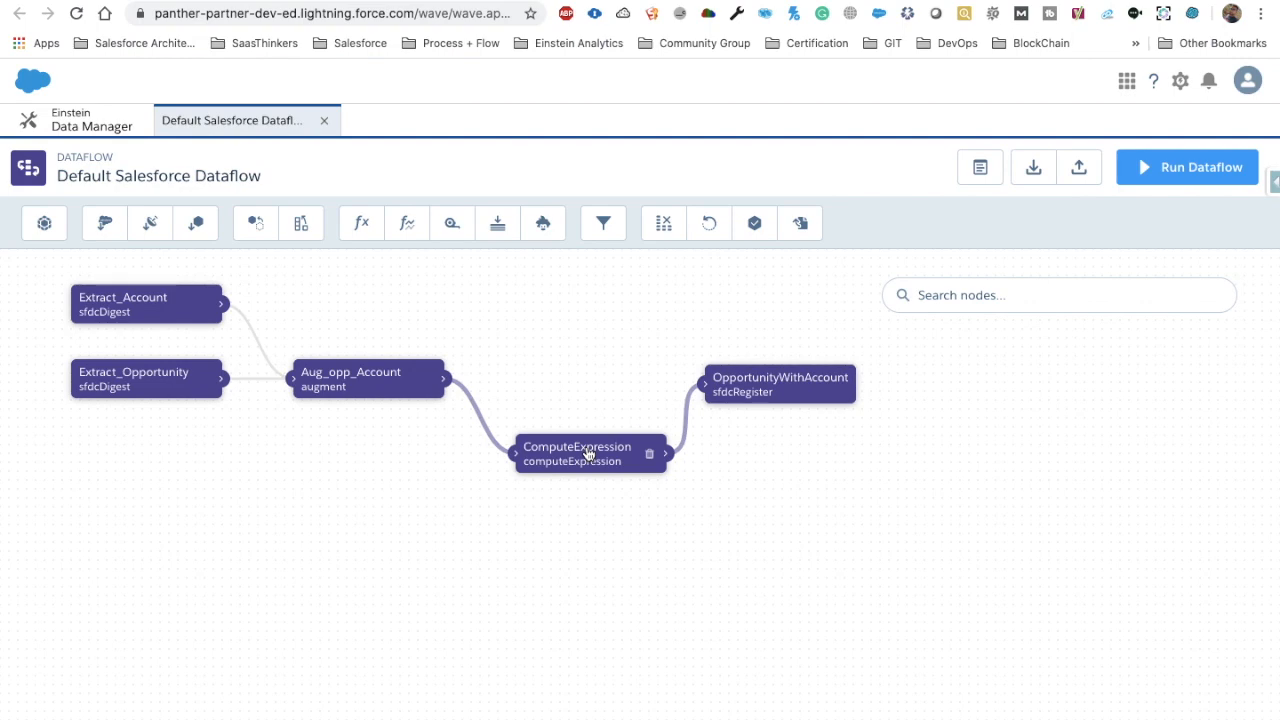
{"action": "left_click", "coordinate": [649, 455]}
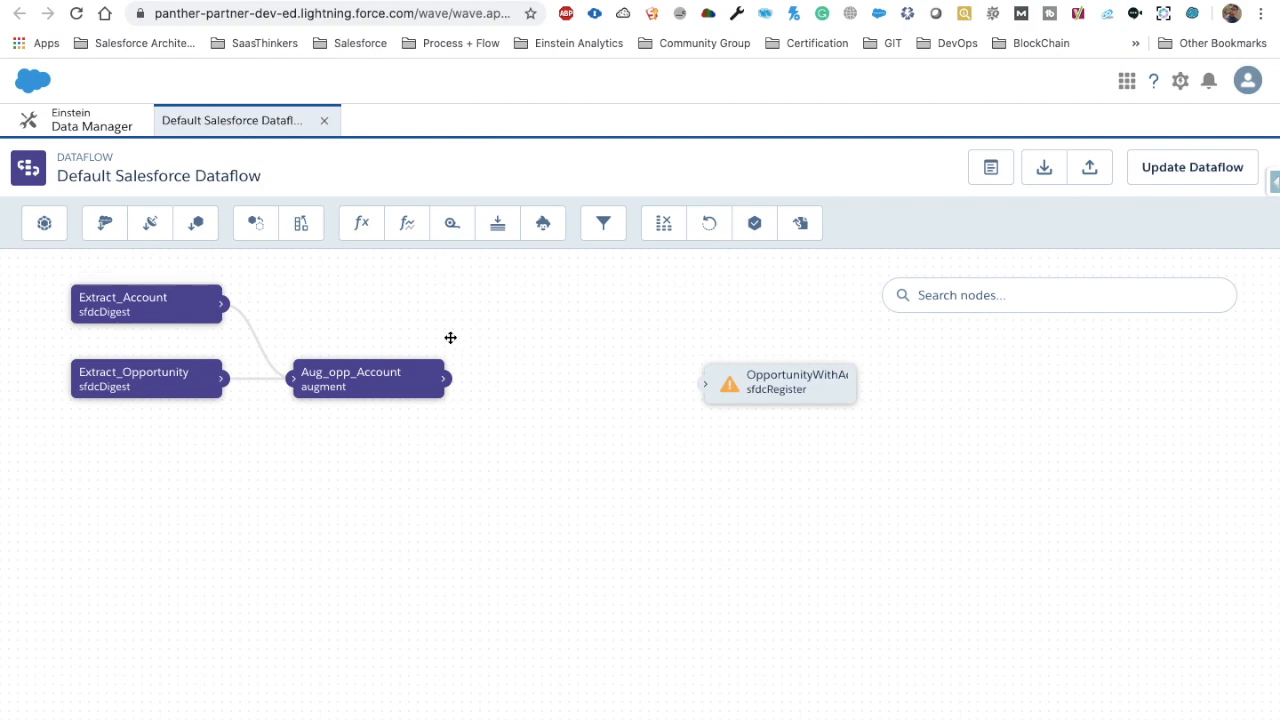
Start a new computeExpression node named STAGE_NAME with Aug_opp_Account as its source
{"action": "left_click", "coordinate": [363, 236]}
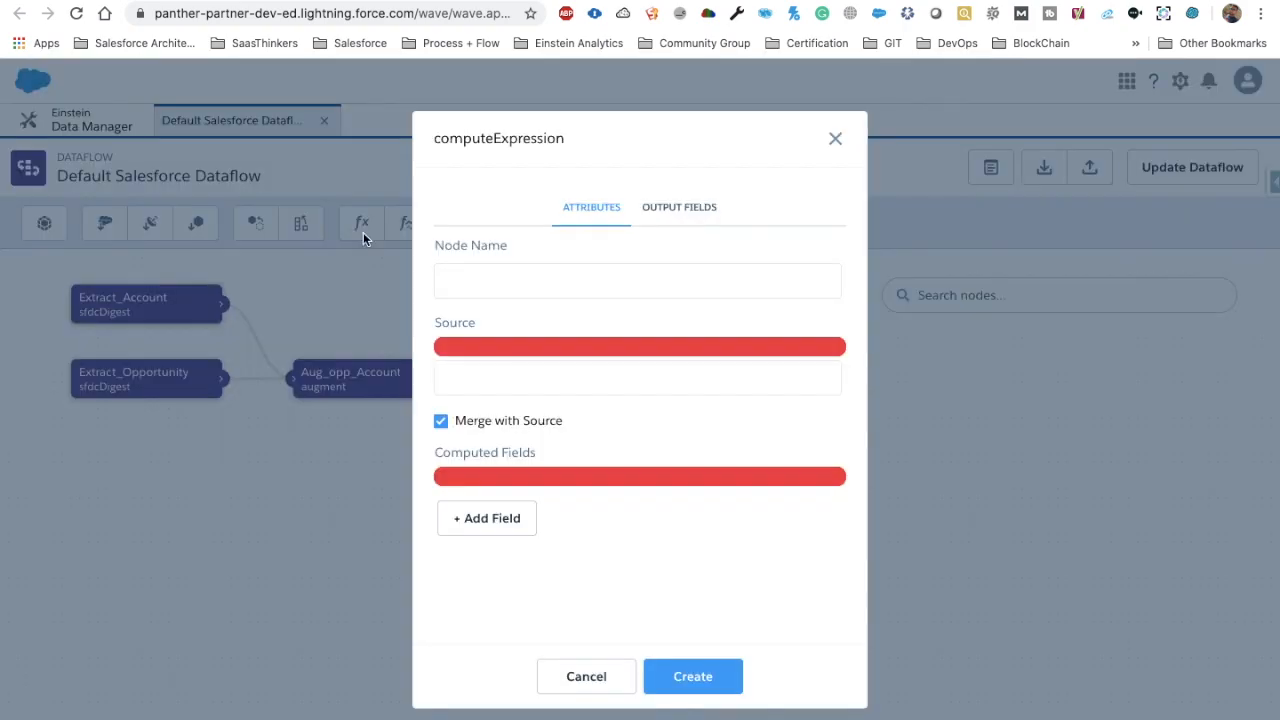
{"action": "left_click", "coordinate": [558, 283]}
{"action": "type", "text": "STAGE_NAME"}
{"action": "left_click", "coordinate": [503, 378]}
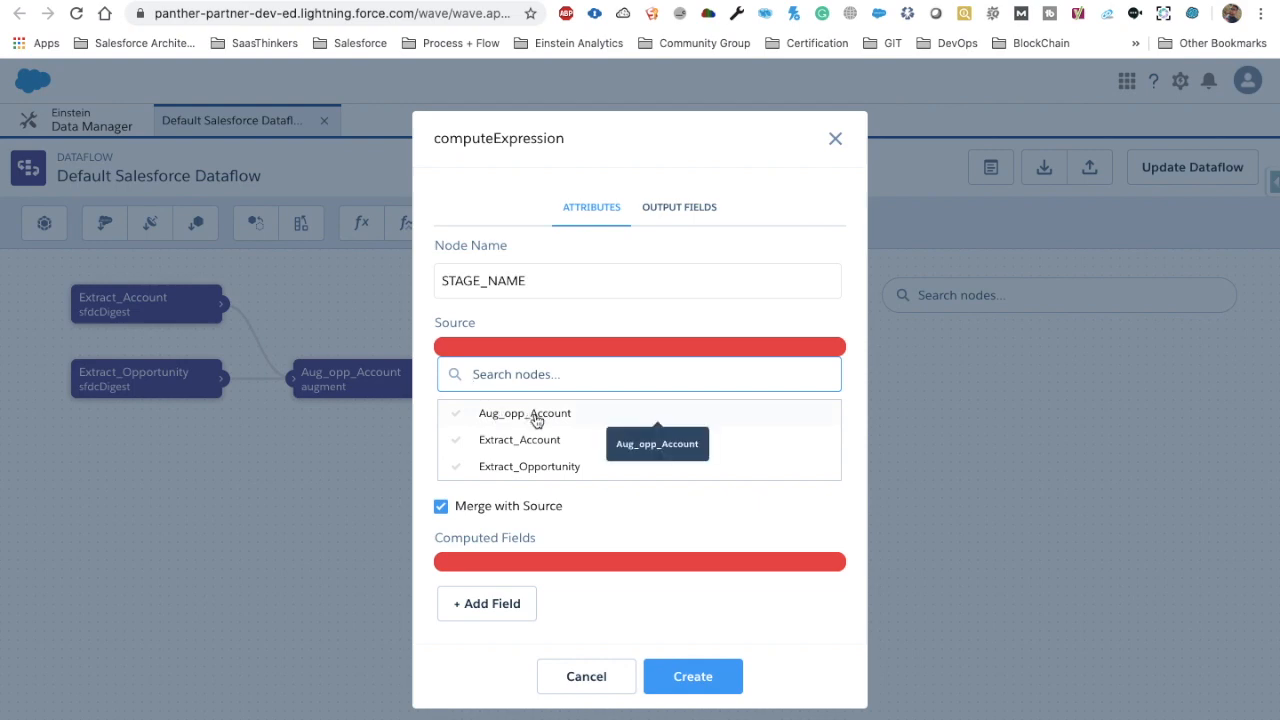
{"action": "left_click", "coordinate": [525, 414]}
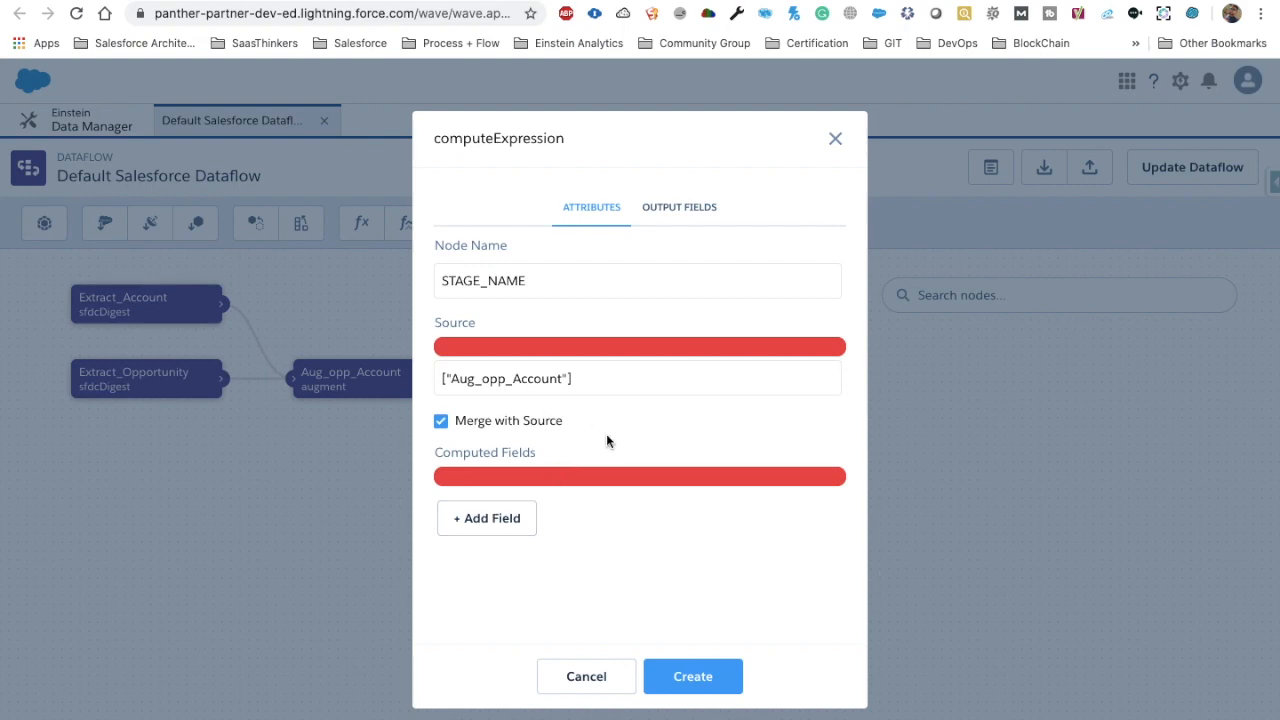
Search the node's output fields for StageName to check the field's full API name, then return to the attributes
{"action": "left_click", "coordinate": [682, 211]}
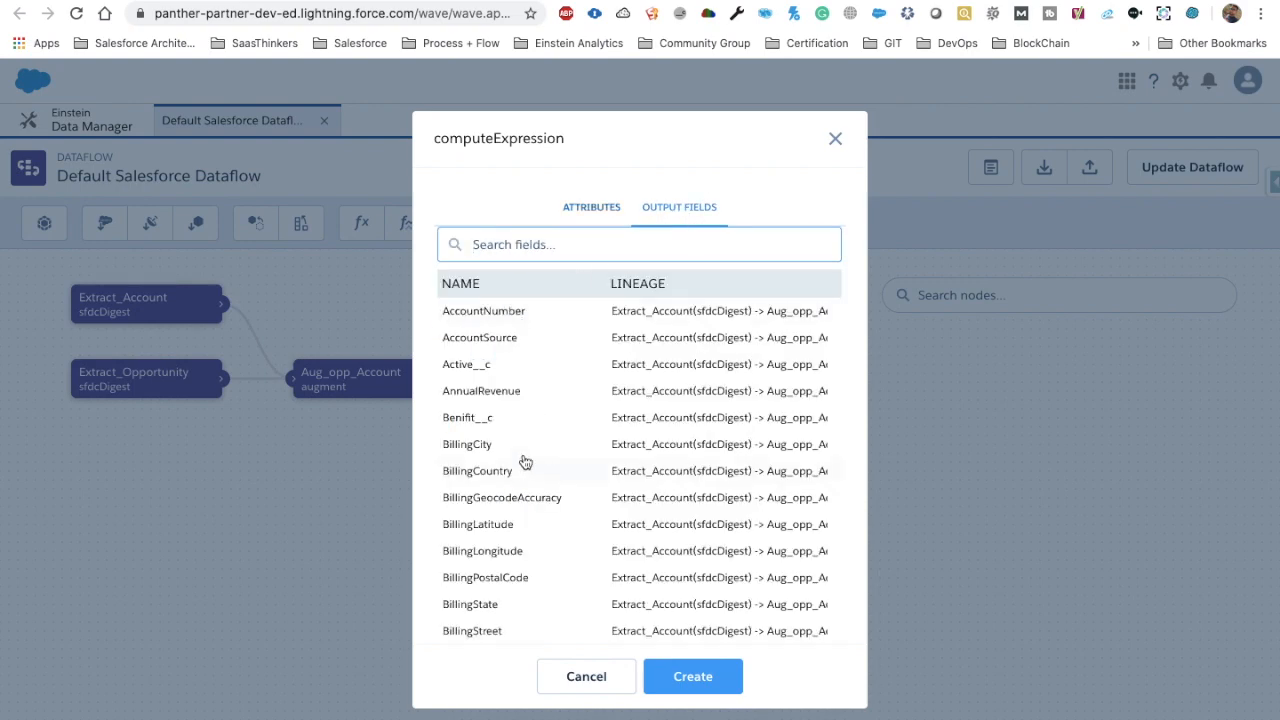
{"action": "type", "text": "StageName"}
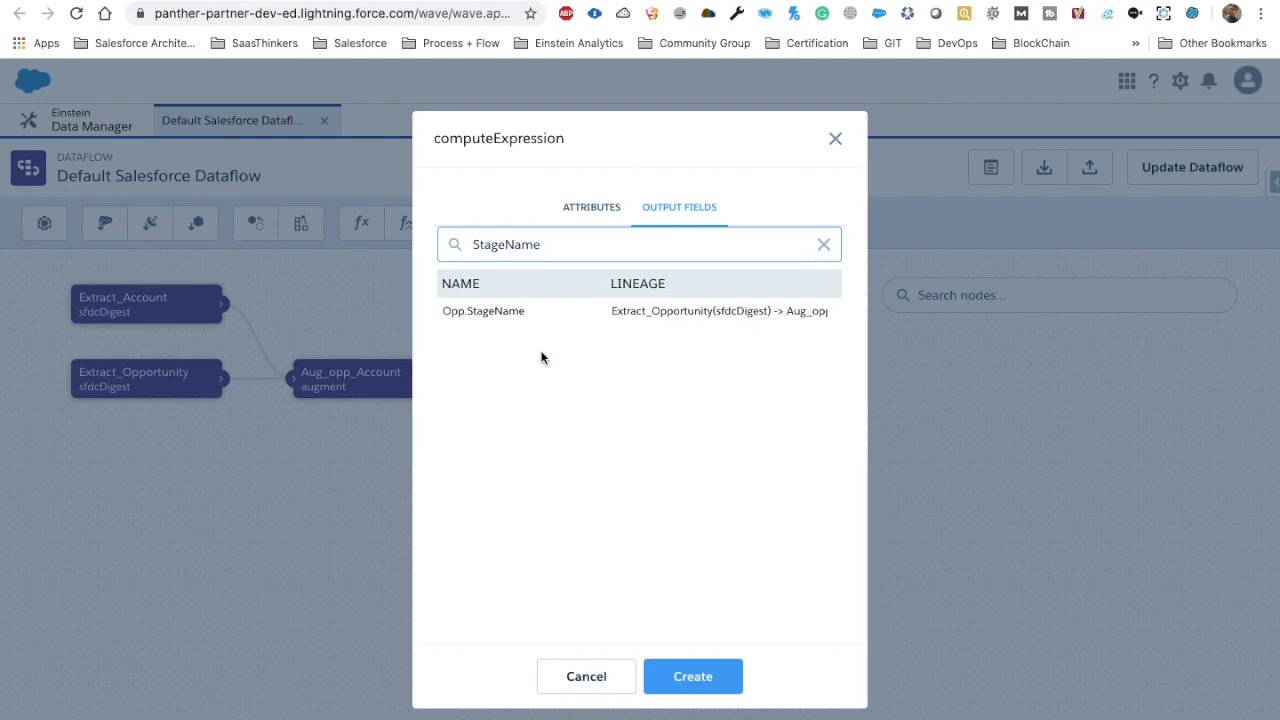
{"action": "left_click_drag", "start_coordinate": [538, 309], "coordinate": [441, 310]}
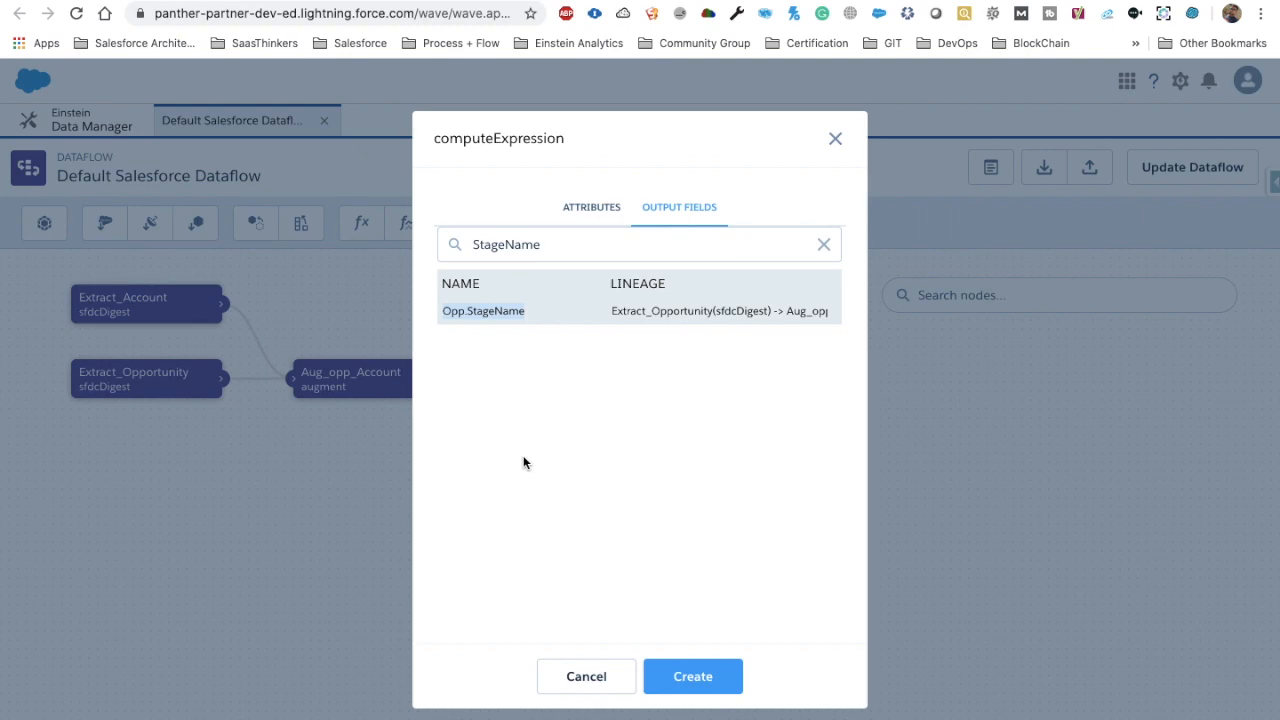
{"action": "left_click", "coordinate": [591, 210]}
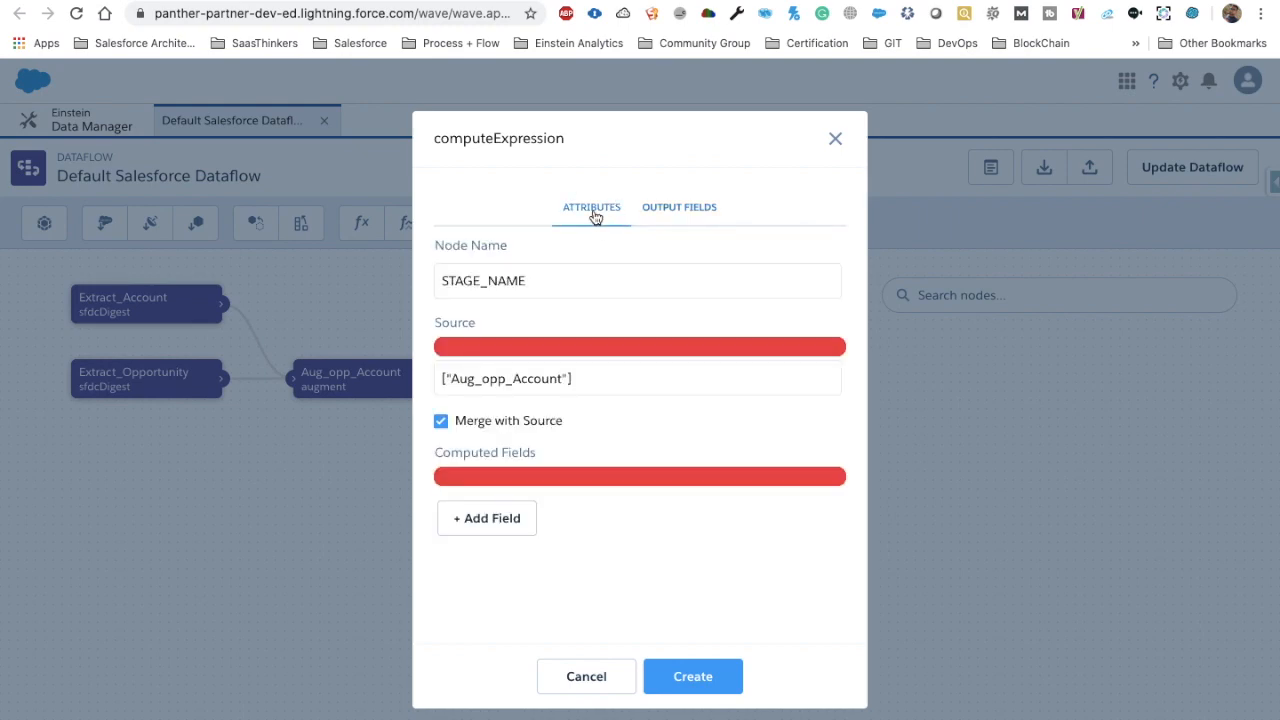
Add a computed field named STAGENAME of type Text, ready for its SAQL expression
{"action": "left_click", "coordinate": [505, 526]}
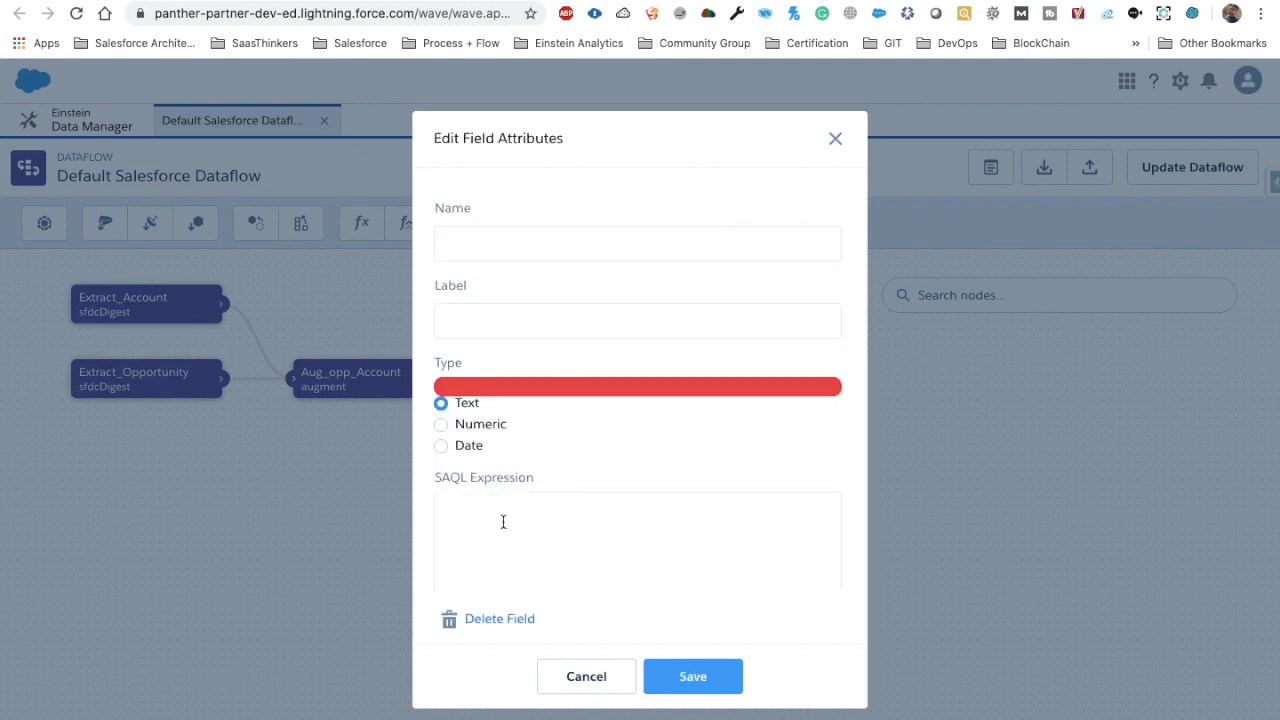
{"action": "left_click", "coordinate": [491, 251]}
{"action": "type", "text": "STAGENAME"}
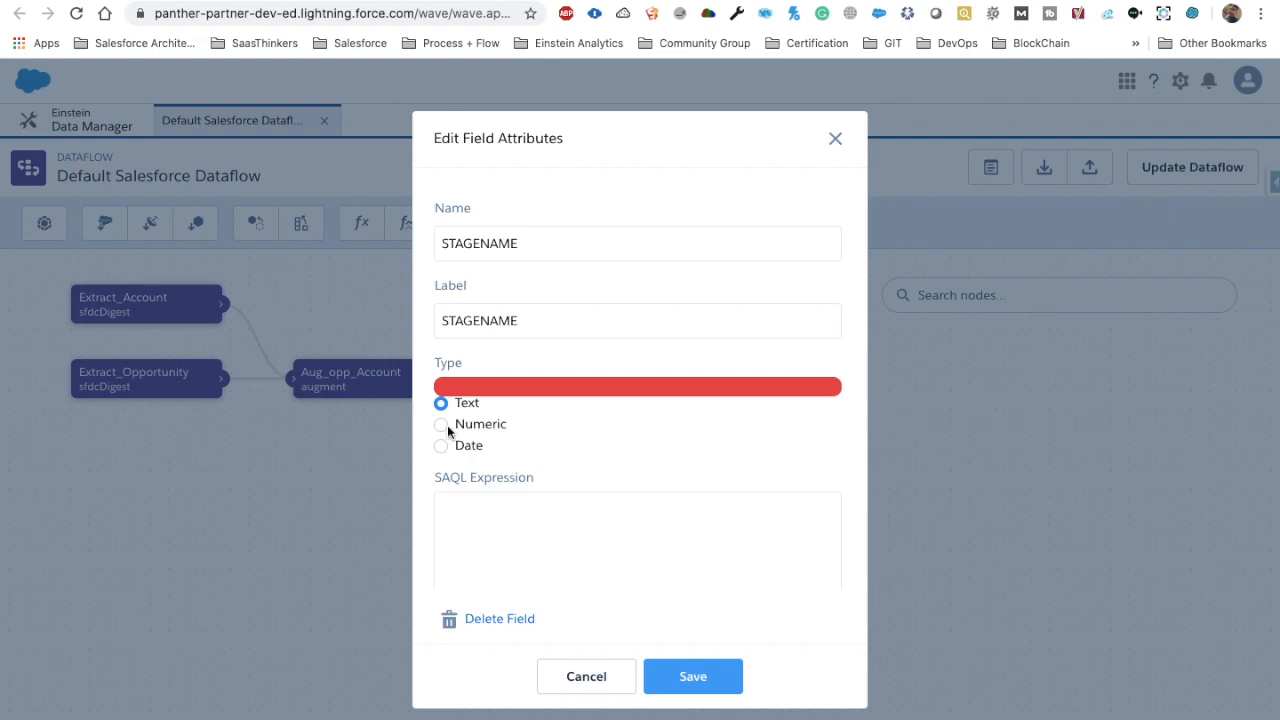
{"action": "left_click_drag", "start_coordinate": [502, 404], "coordinate": [448, 403]}
{"action": "scroll", "coordinate": [677, 500], "scroll_direction": "down", "scroll_amount": 3}
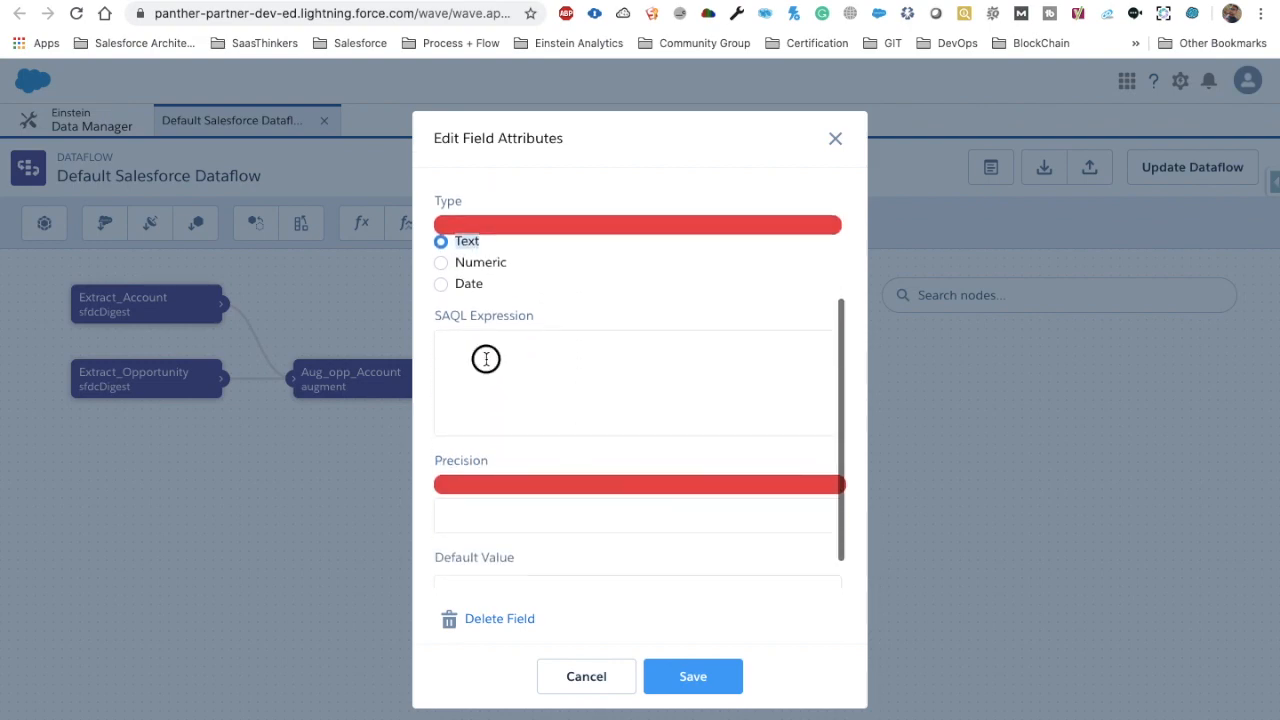
{"action": "left_click", "coordinate": [486, 358]}
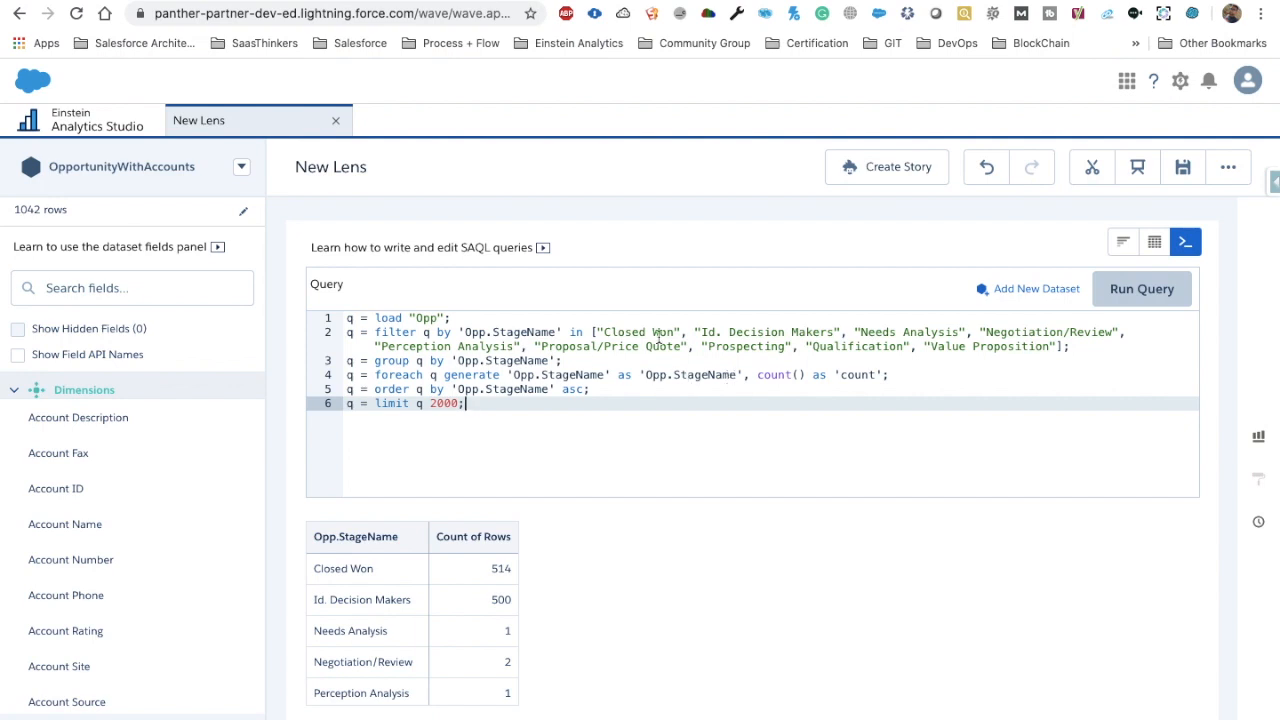
Write an empty case … end block below the limit statement in the lens's SAQL query editor
{"action": "left_click_drag", "start_coordinate": [704, 332], "coordinate": [837, 330]}
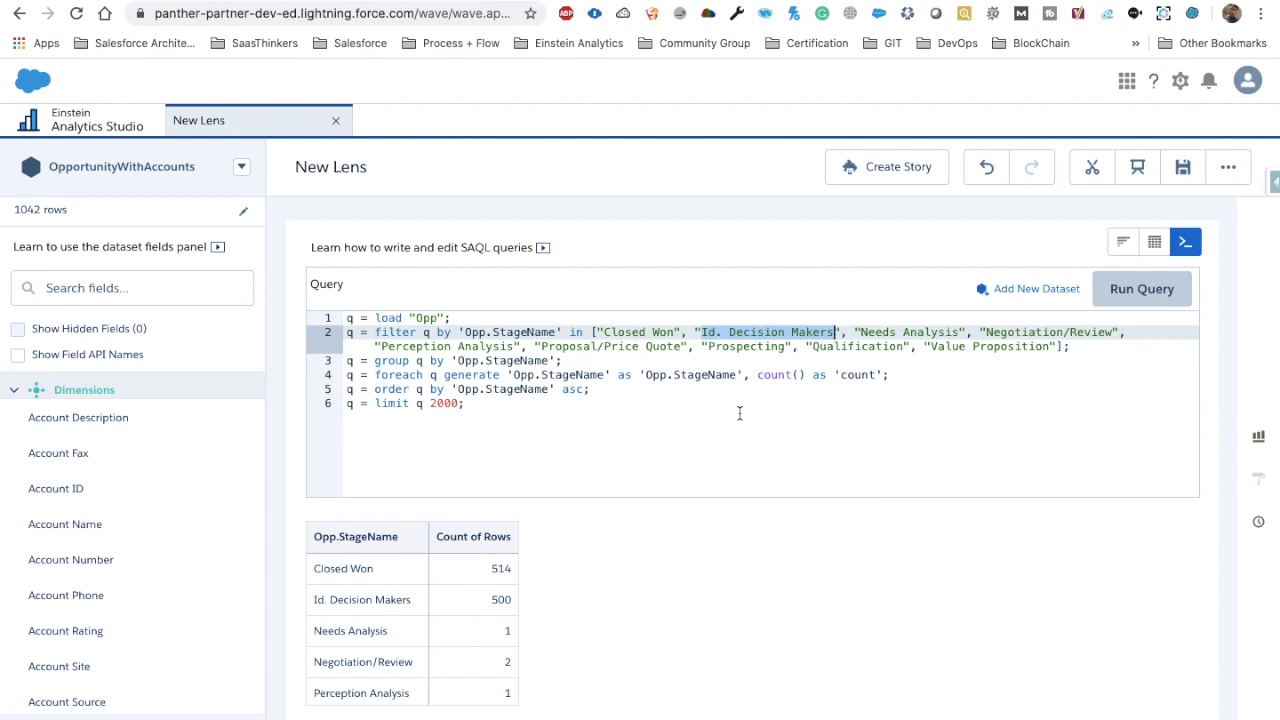
{"action": "left_click", "coordinate": [481, 414]}
{"action": "key", "text": "Return"}
{"action": "key", "text": "Return"}
{"action": "type", "text": "C"}
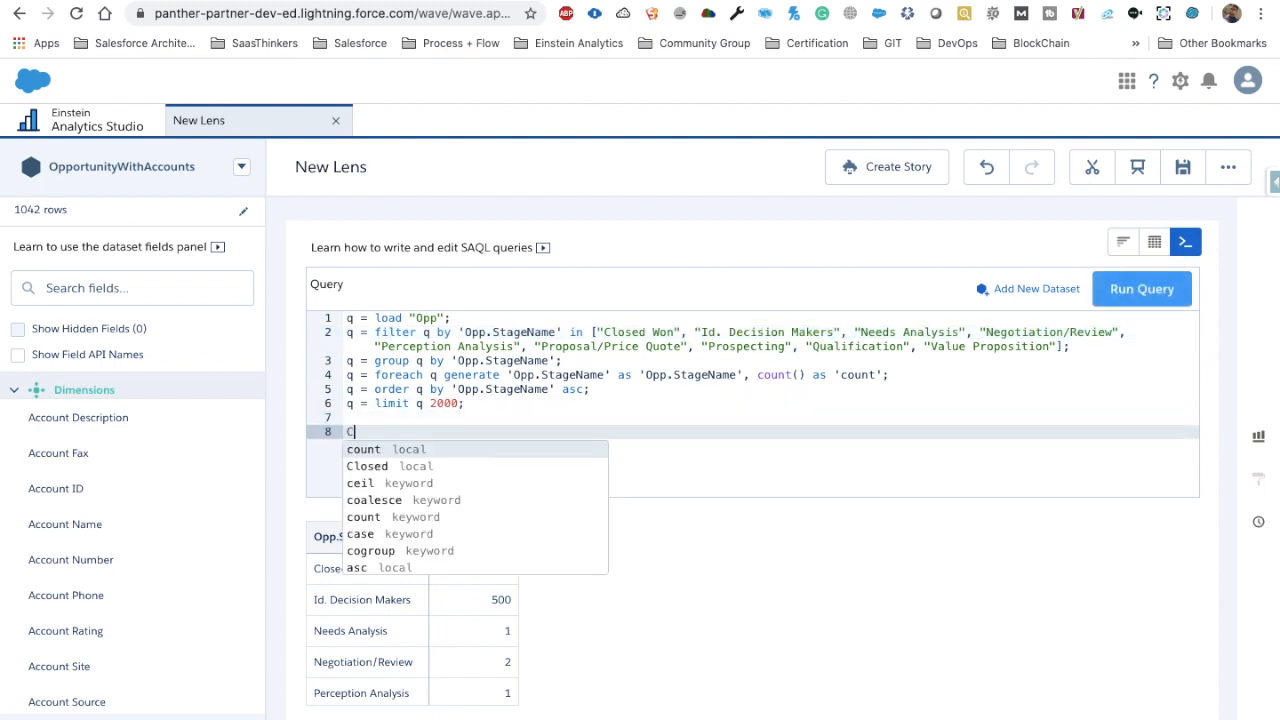
{"action": "type", "text": "ASE"}
{"action": "key", "text": "Return"}
{"action": "key", "text": "Return"}
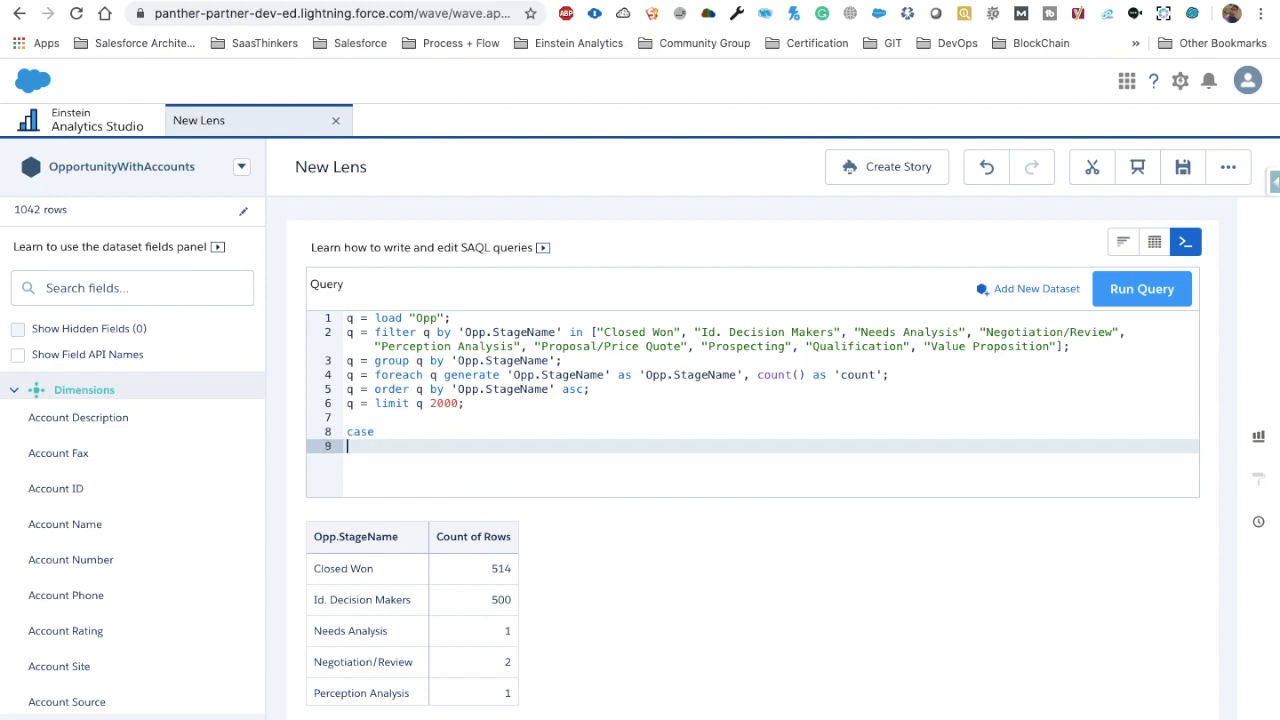
{"action": "key", "text": "Return"}
{"action": "type", "text": "end"}
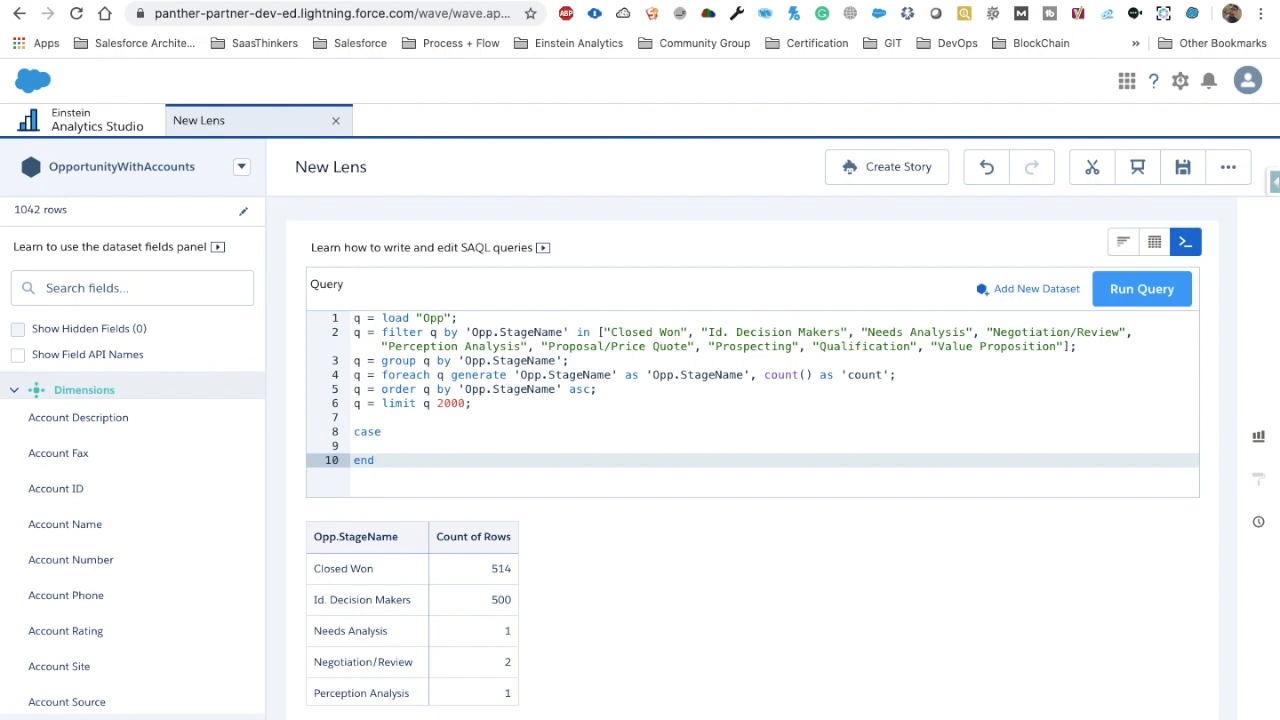
Insert a when … then clause inside the case block with a condition comparing 'Opp.StageName' using ==
{"action": "left_click", "coordinate": [388, 432]}
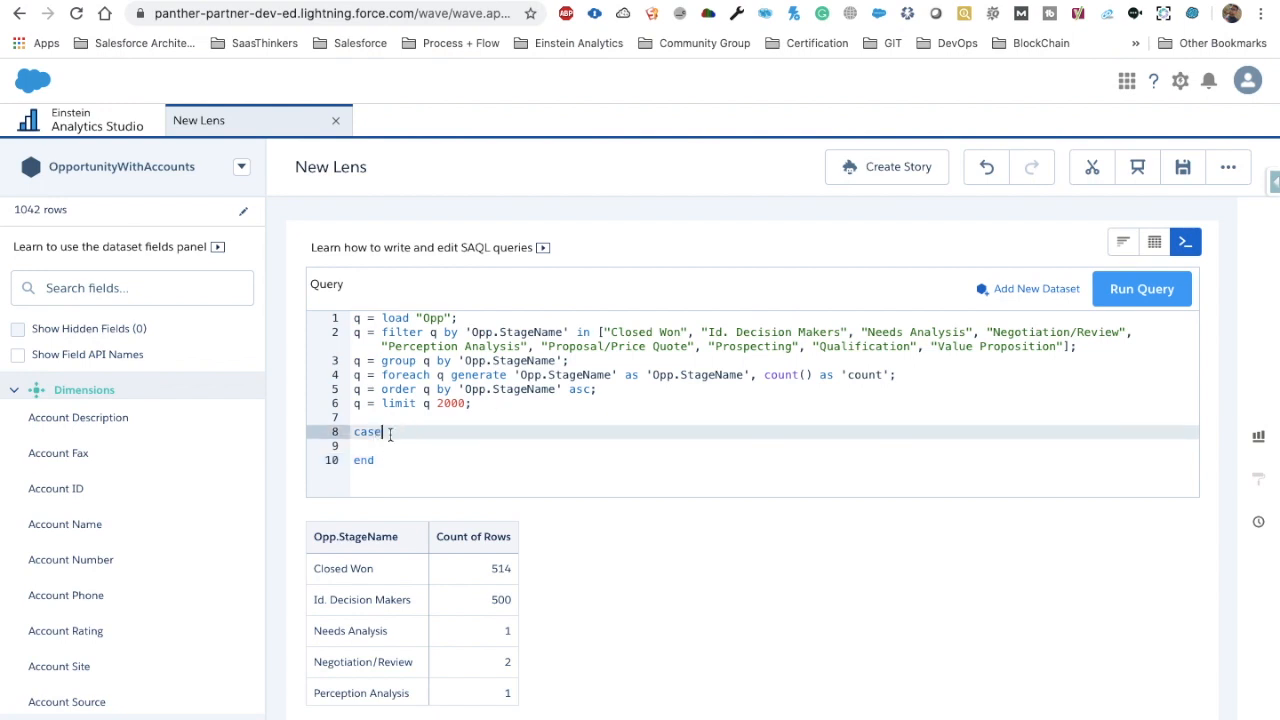
{"action": "key", "text": "Return"}
{"action": "key", "text": "Return"}
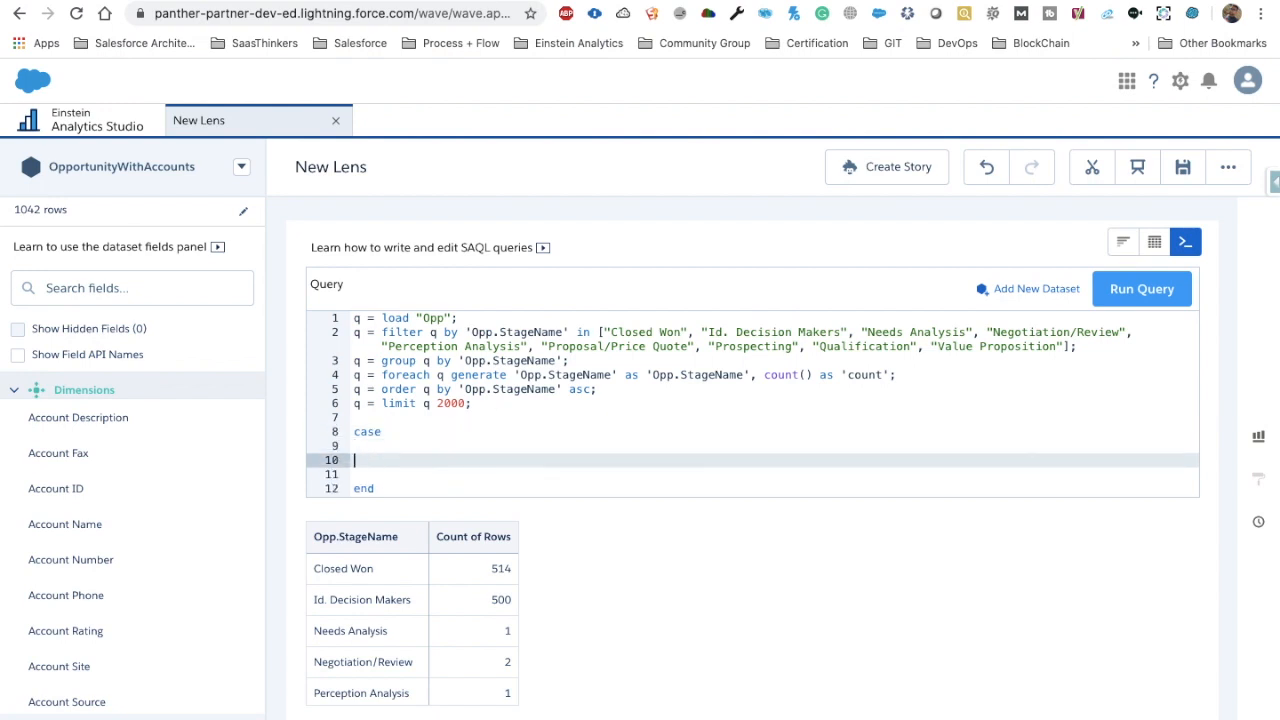
{"action": "type", "text": "when then"}
{"action": "left_click", "coordinate": [382, 460]}
{"action": "type", "text": "'Opp.StageName' == '"}
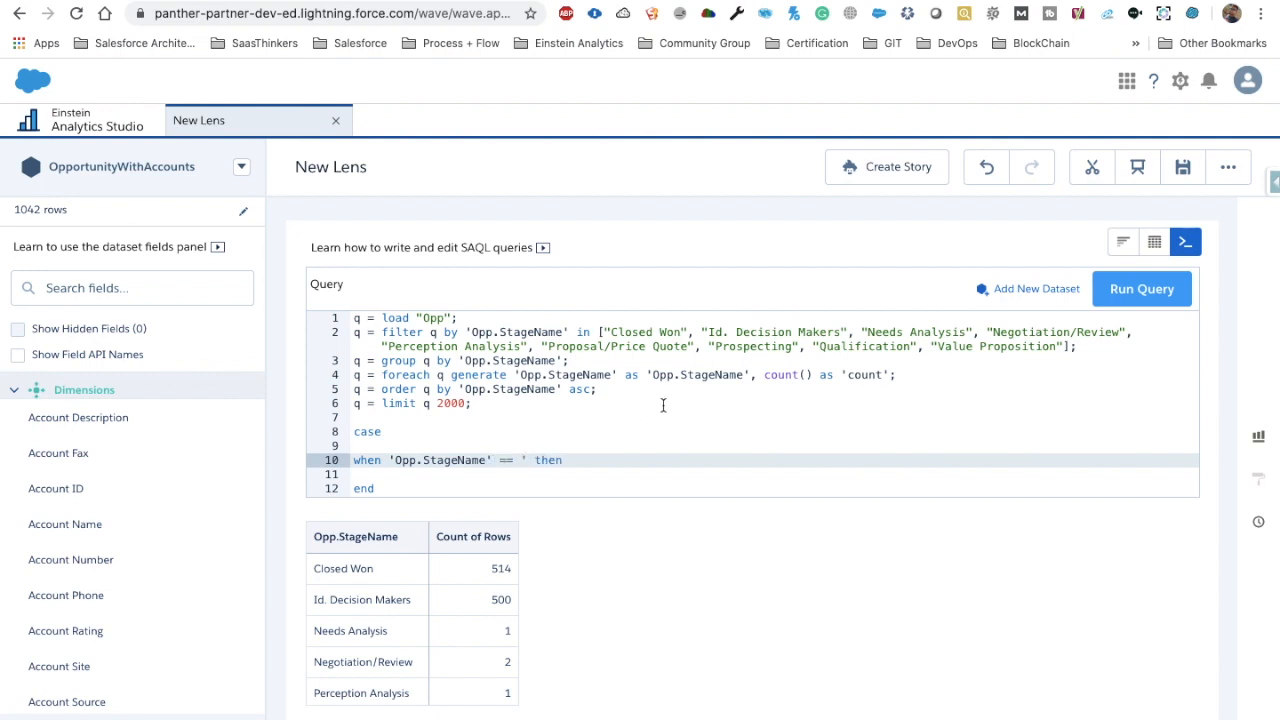
Complete the when condition with the value "Id. Decision Makers" copied from the query's filter line
{"action": "left_click_drag", "start_coordinate": [709, 332], "coordinate": [843, 332]}
{"action": "key", "text": "super+c"}
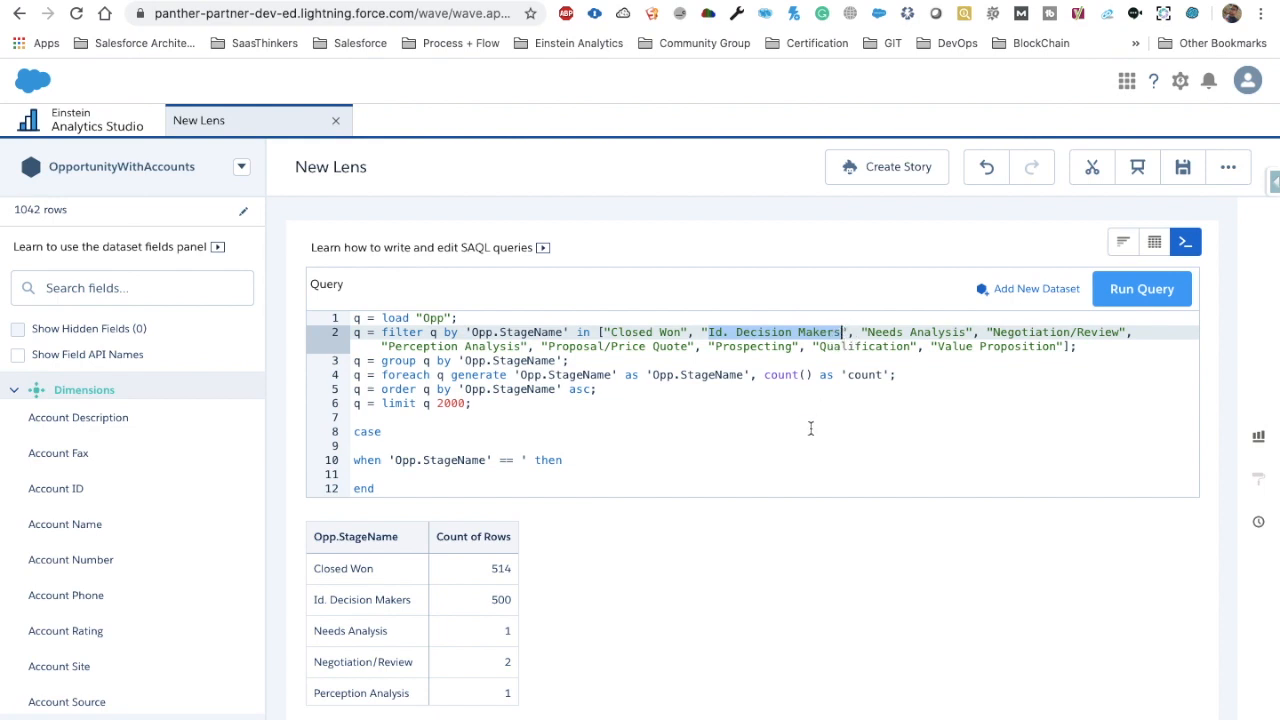
{"action": "left_click", "coordinate": [529, 460]}
{"action": "key", "text": "BackSpace"}
{"action": "type", "text": "\""}
{"action": "key", "text": "super+v"}
{"action": "type", "text": "\""}
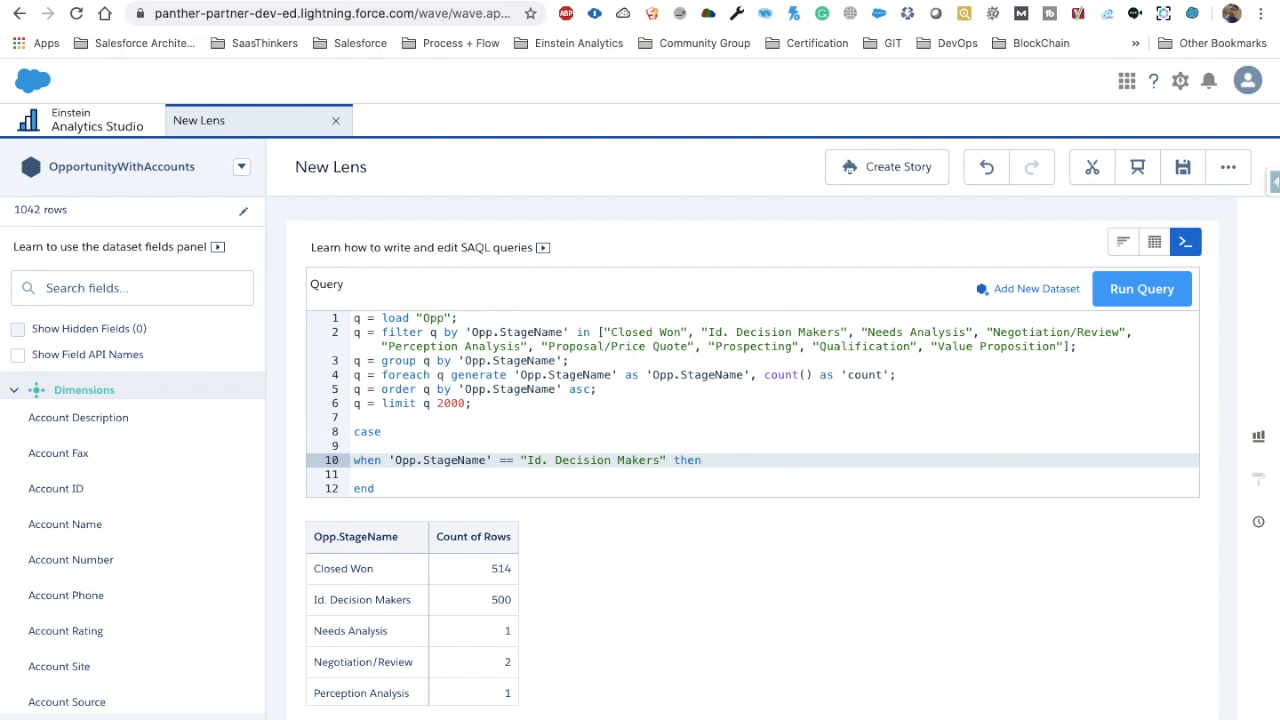
Make the then part of the clause return "[1] Id. Decision Makers"
{"action": "left_click", "coordinate": [521, 458]}
{"action": "left_click", "coordinate": [723, 460]}
{"action": "type", "text": "\"[1]"}
{"action": "key", "text": "ctrl+v"}
{"action": "left_click", "coordinate": [900, 460]}
Add a second when clause for 'Opp.StageName' == "Value Proposition" that returns "[2] Value Proposition"
{"action": "key", "text": "Return"}
{"action": "type", "text": "wh"}
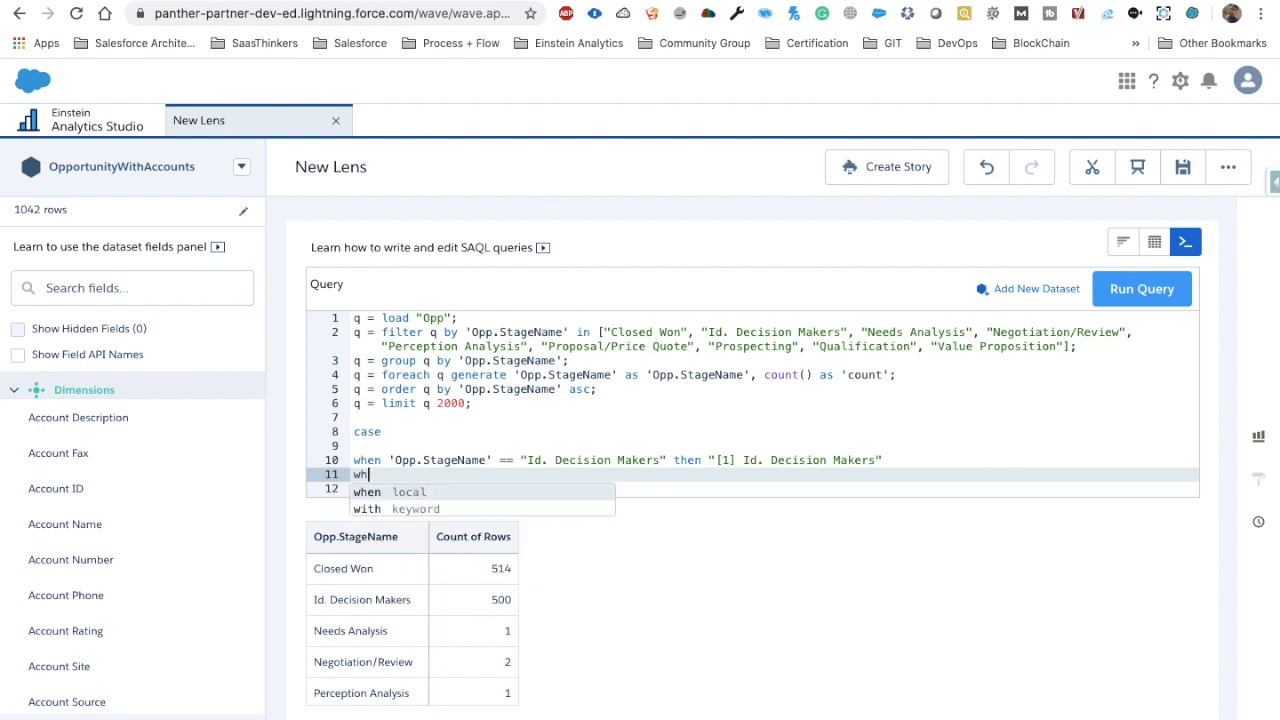
{"action": "type", "text": "en 'Op"}
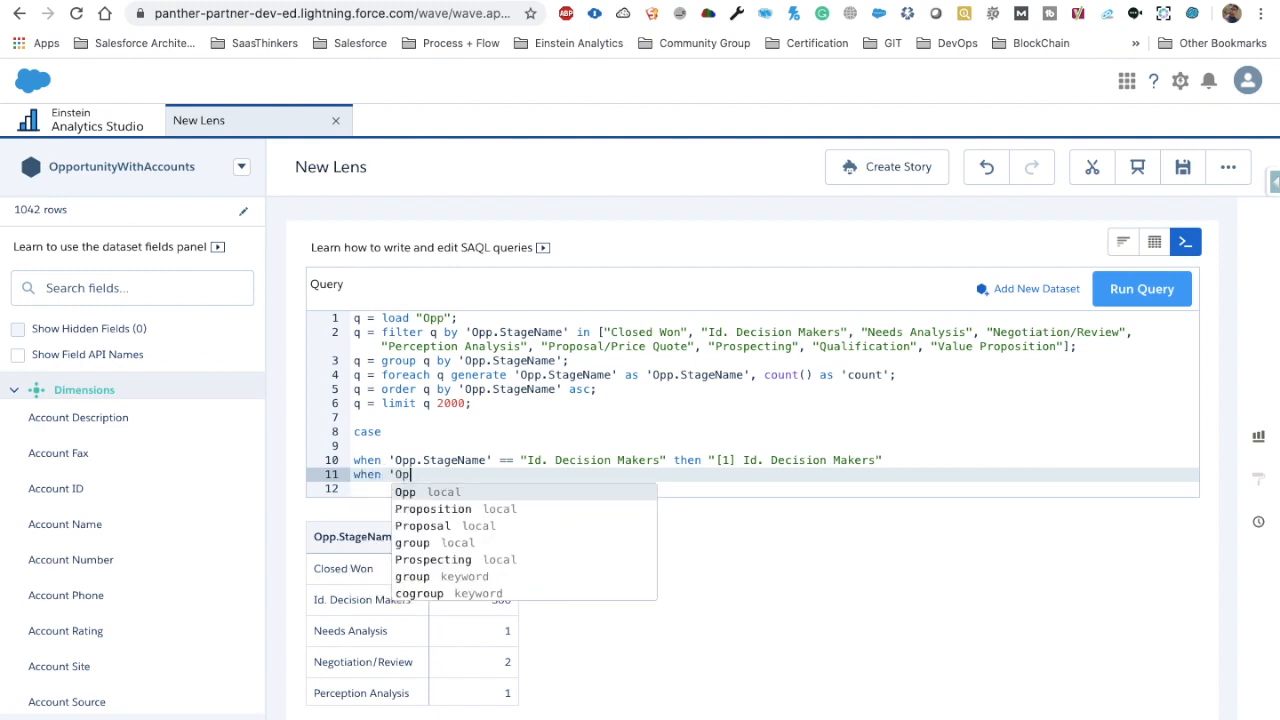
{"action": "type", "text": "p.StageName' == \""}
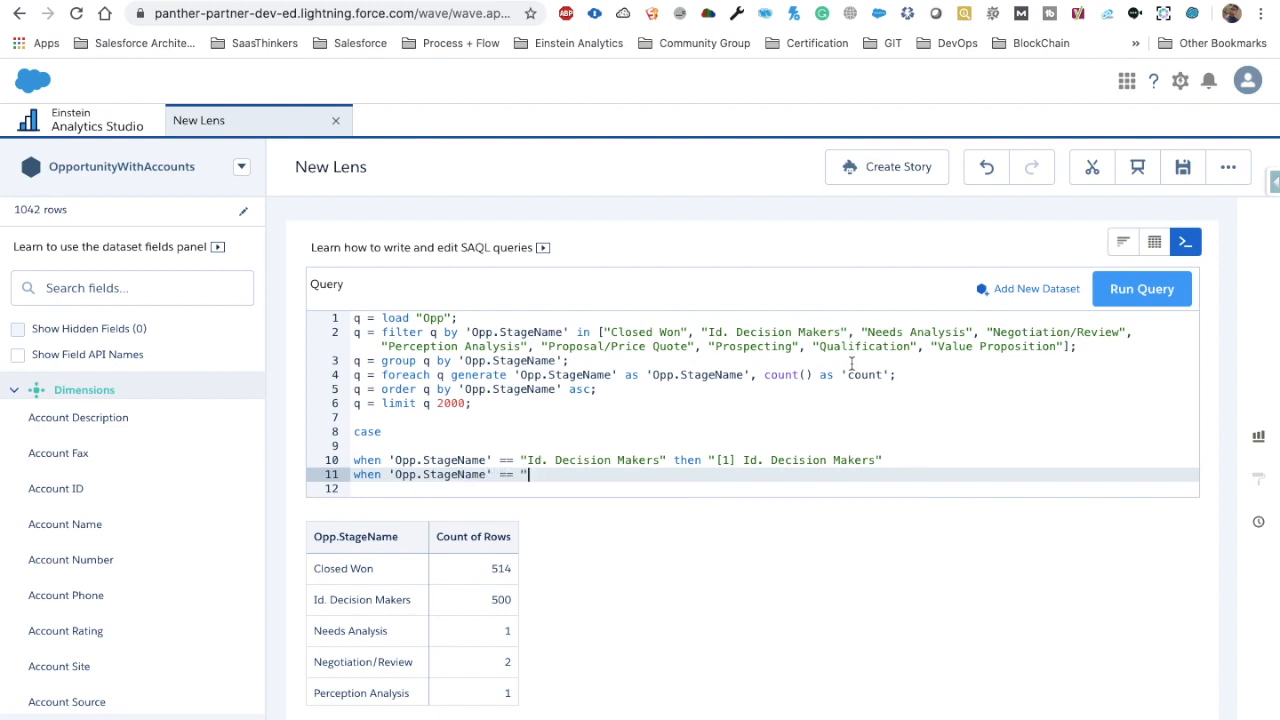
{"action": "left_click_drag", "start_coordinate": [938, 347], "coordinate": [1056, 347]}
{"action": "key", "text": "ctrl+c"}
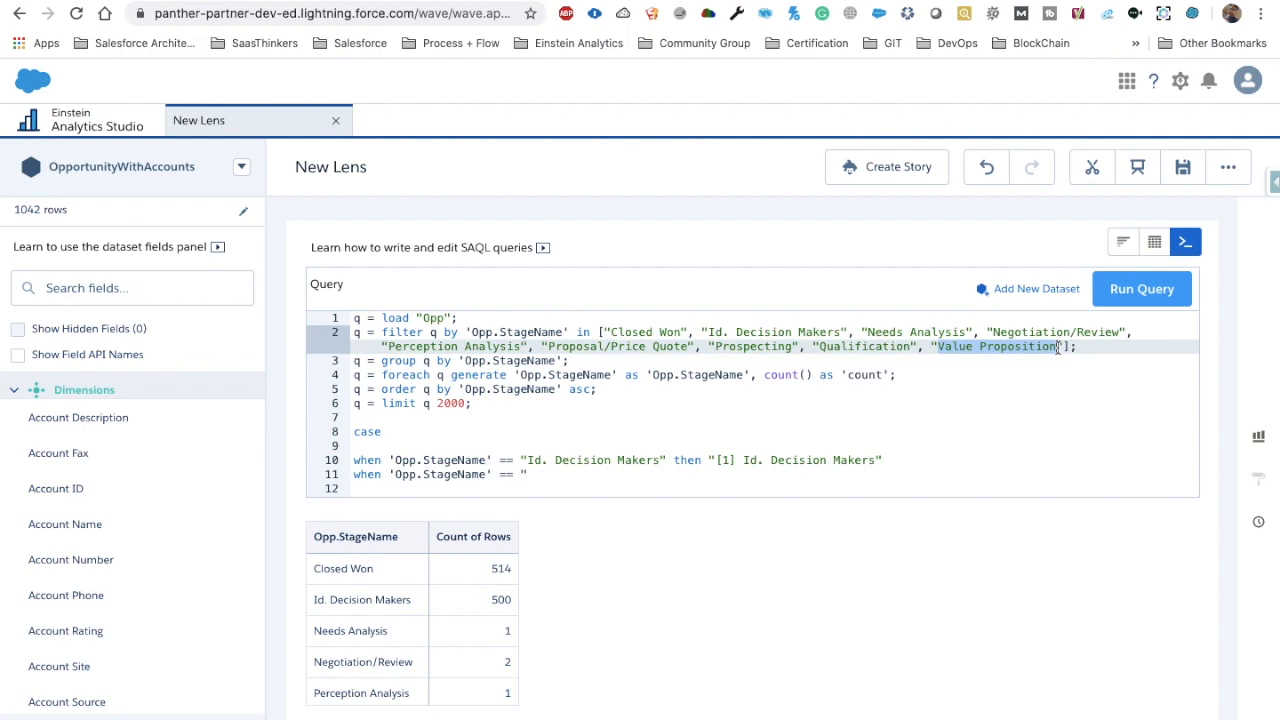
{"action": "left_click", "coordinate": [557, 475]}
{"action": "key", "text": "ctrl+v"}
{"action": "type", "text": "\" then"}
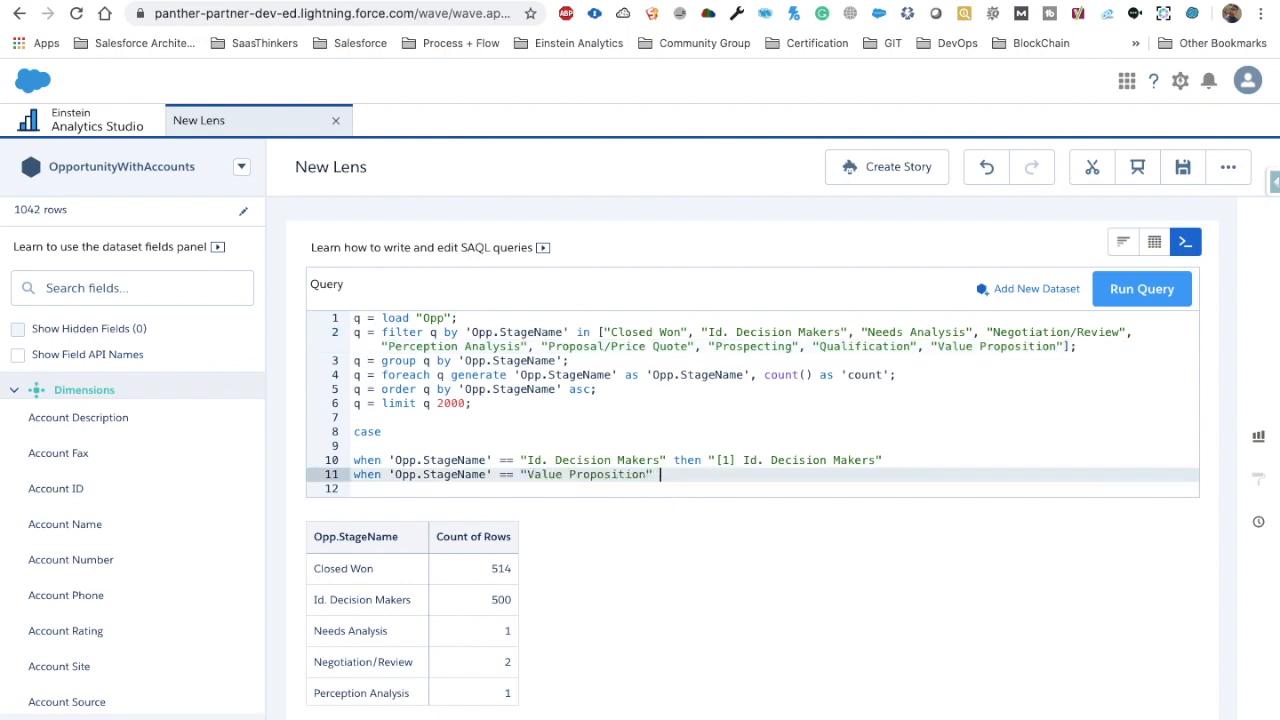
{"action": "type", "text": " \"[2] Value Proposition\""}
Add a third when … then clause comparing 'Opp.StageName' using ==, with empty quotes for both the stage and the result
{"action": "key", "text": "Return"}
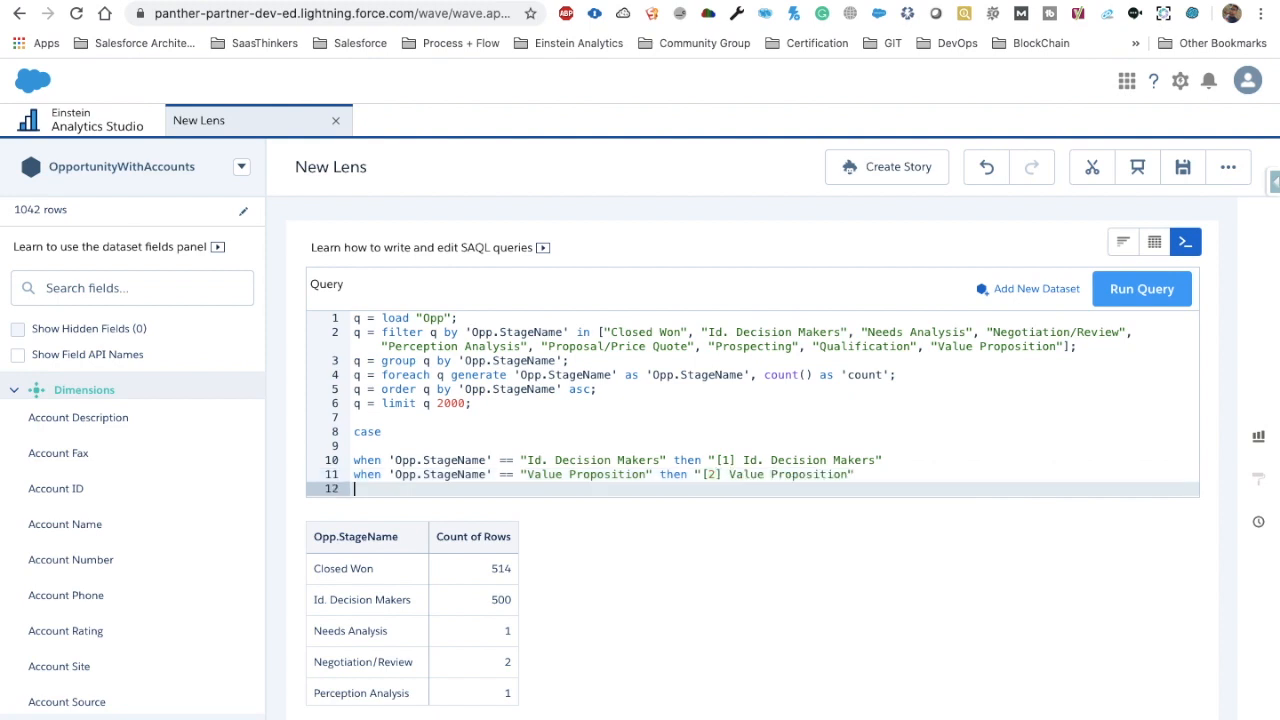
{"action": "type", "text": "when"}
{"action": "left_click_drag", "start_coordinate": [389, 474], "coordinate": [497, 471]}
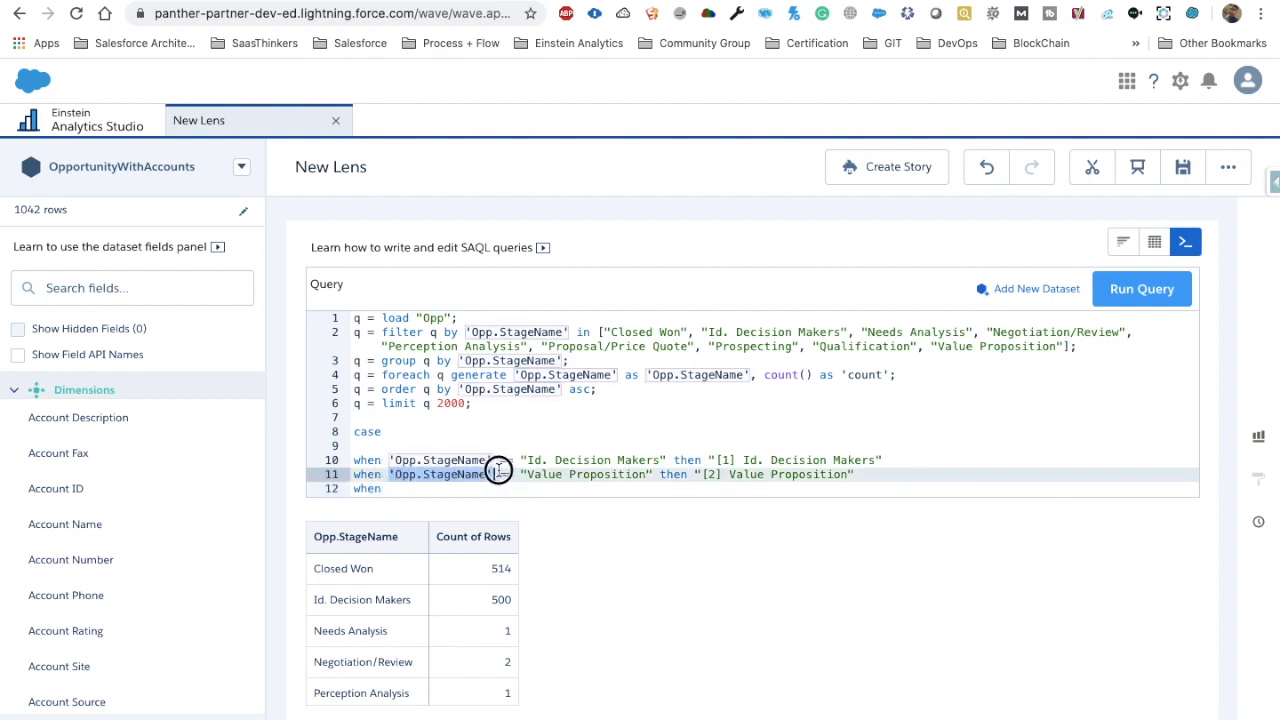
{"action": "left_click", "coordinate": [422, 479]}
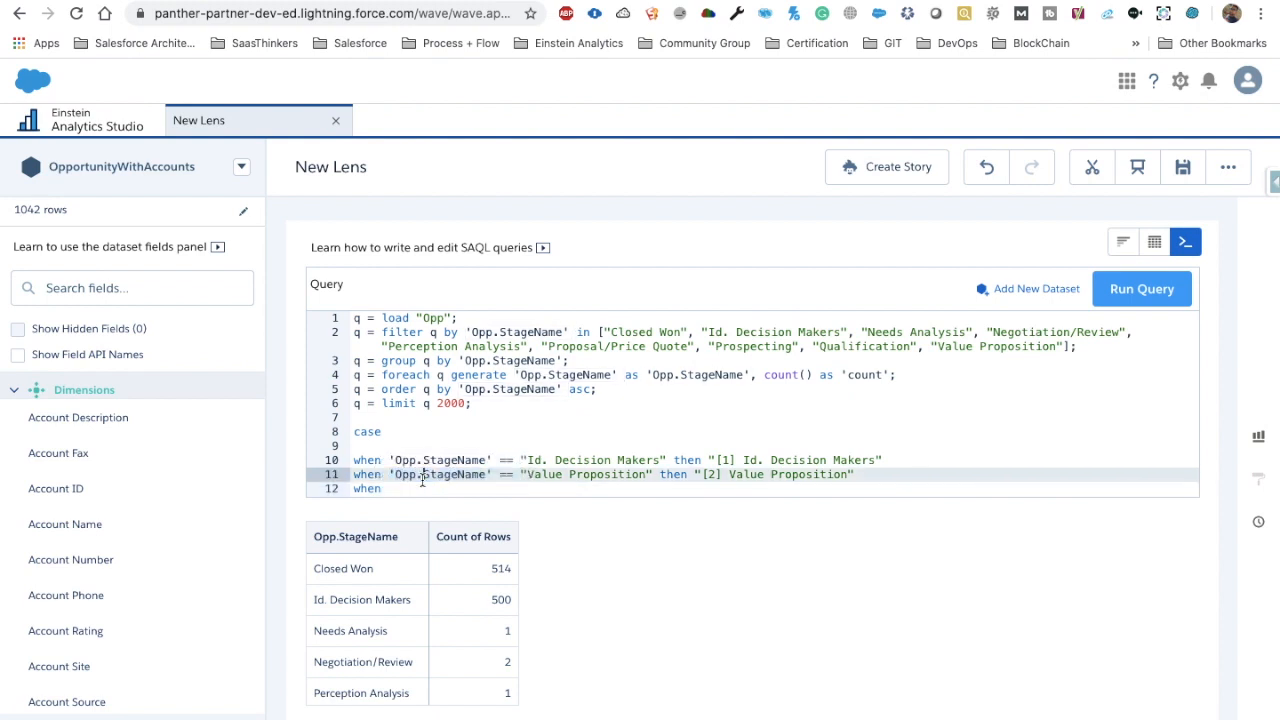
{"action": "left_click", "coordinate": [406, 489]}
{"action": "key", "text": "ctrl+v"}
{"action": "type", "text": "== \"\" then"}
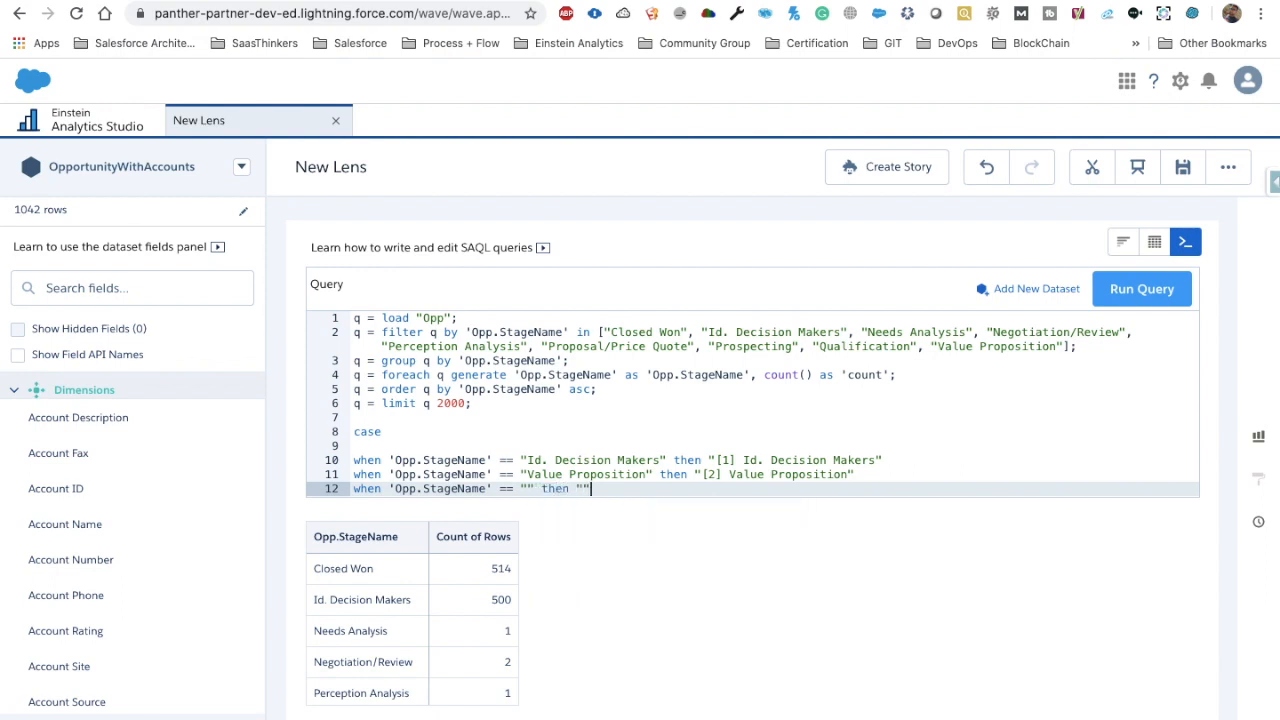
Fill the third clause with the stage "Prospecting" from the filter line and the result "[3] Prospecting"
{"action": "left_click", "coordinate": [856, 345]}
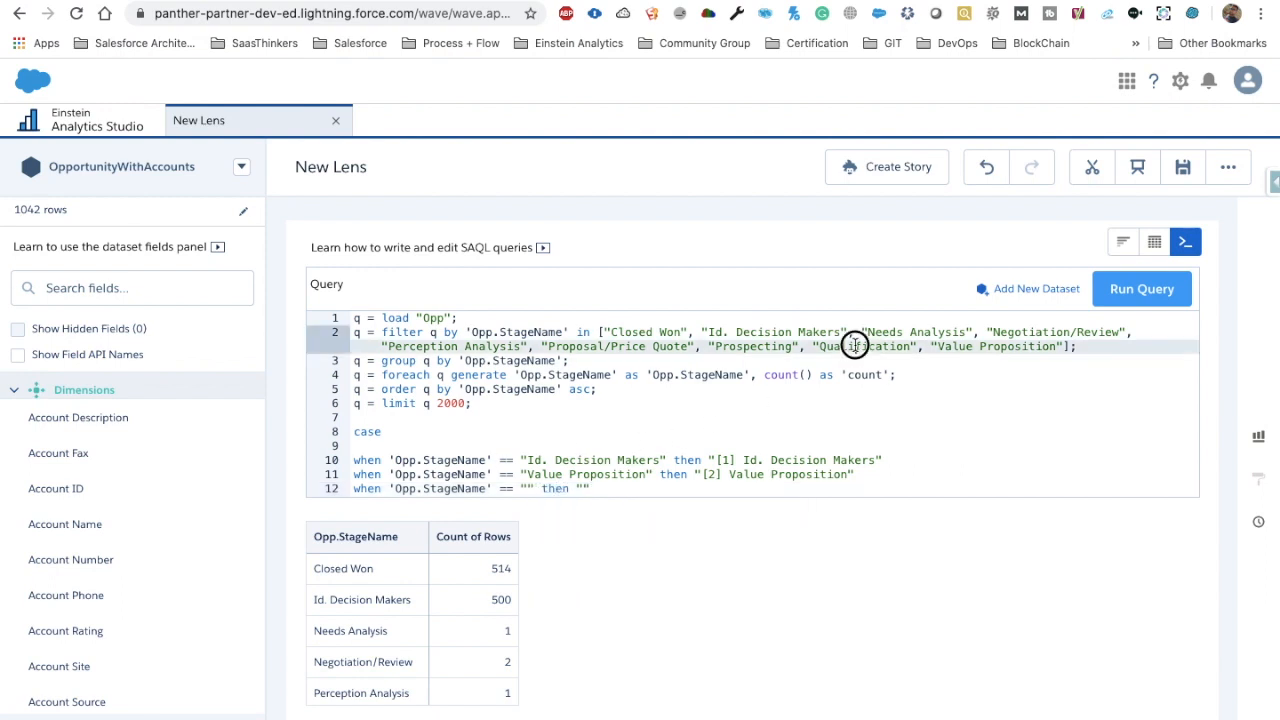
{"action": "key", "text": "Left"}
{"action": "key", "text": "Left"}
{"action": "key", "text": "Left"}
{"action": "key", "text": "Left"}
{"action": "key", "text": "Left"}
{"action": "double_click", "coordinate": [766, 346]}
{"action": "left_click", "coordinate": [530, 489]}
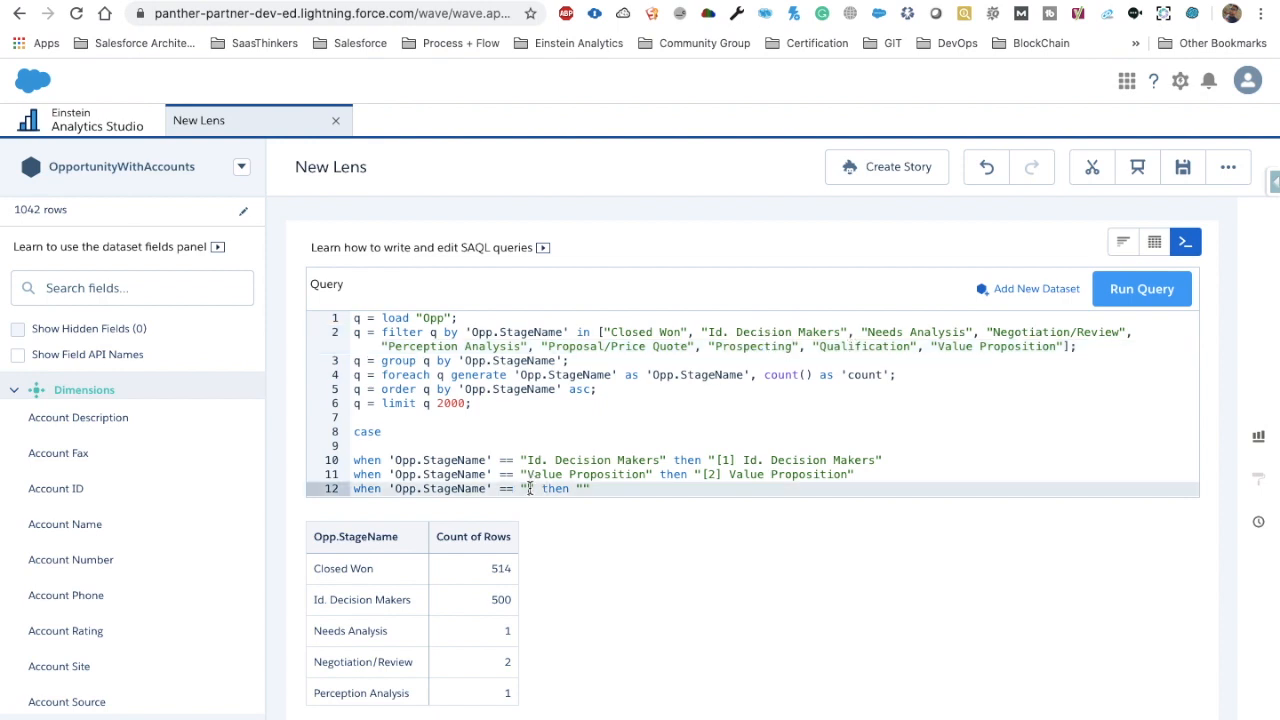
{"action": "key", "text": "ctrl+v"}
{"action": "left_click", "coordinate": [658, 488]}
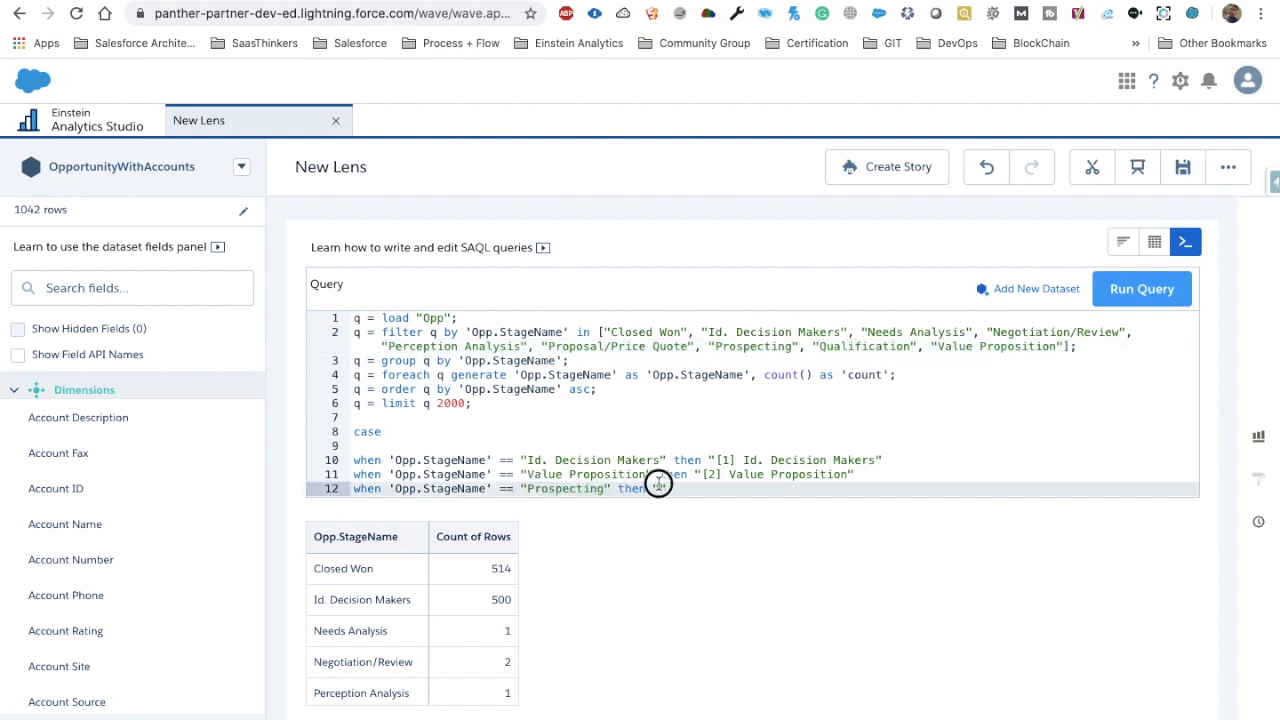
{"action": "type", "text": "[3]"}
{"action": "key", "text": "ctrl+v"}
Duplicate the Prospecting clause on a new line and copy the stage name Qualification from the query's filter line
{"action": "left_click", "coordinate": [796, 487]}
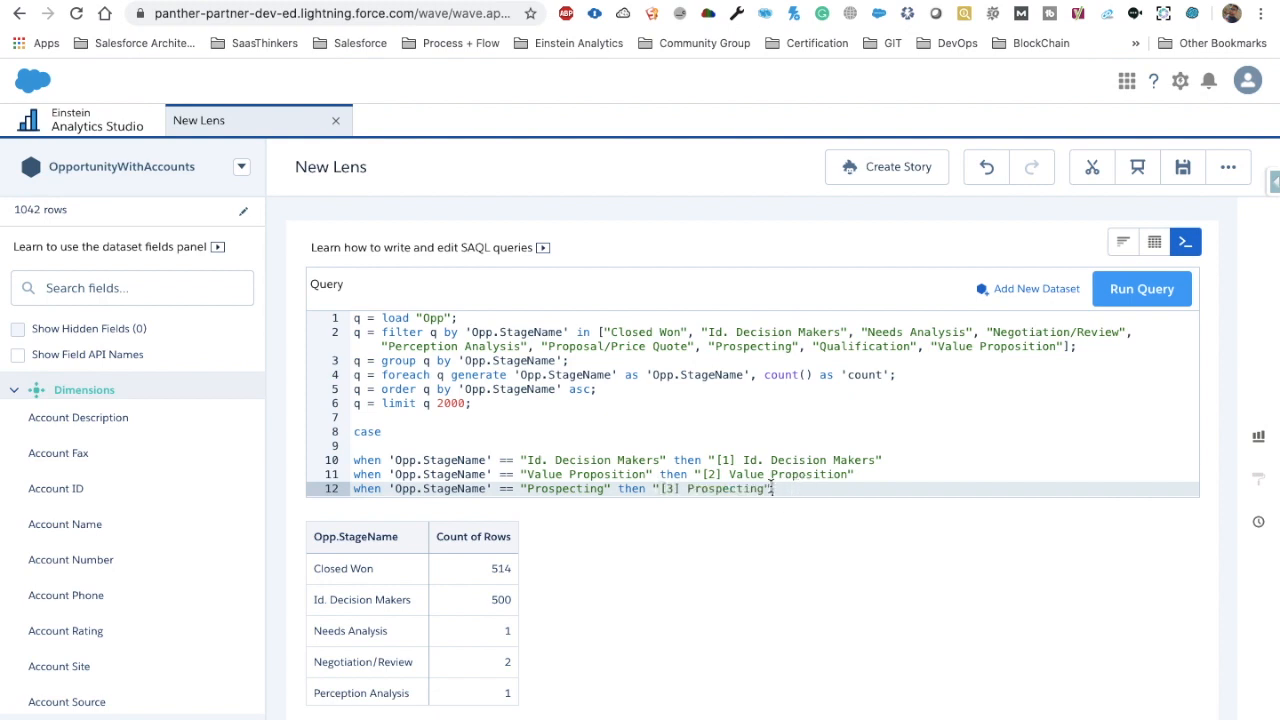
{"action": "left_click", "coordinate": [354, 490], "text": "shift"}
{"action": "key", "text": "super+c"}
{"action": "key", "text": "Right"}
{"action": "key", "text": "Return"}
{"action": "key", "text": "super+v"}
{"action": "scroll", "coordinate": [660, 444], "scroll_direction": "down", "scroll_amount": 1}
{"action": "scroll", "coordinate": [872, 372], "scroll_direction": "up", "scroll_amount": 3}
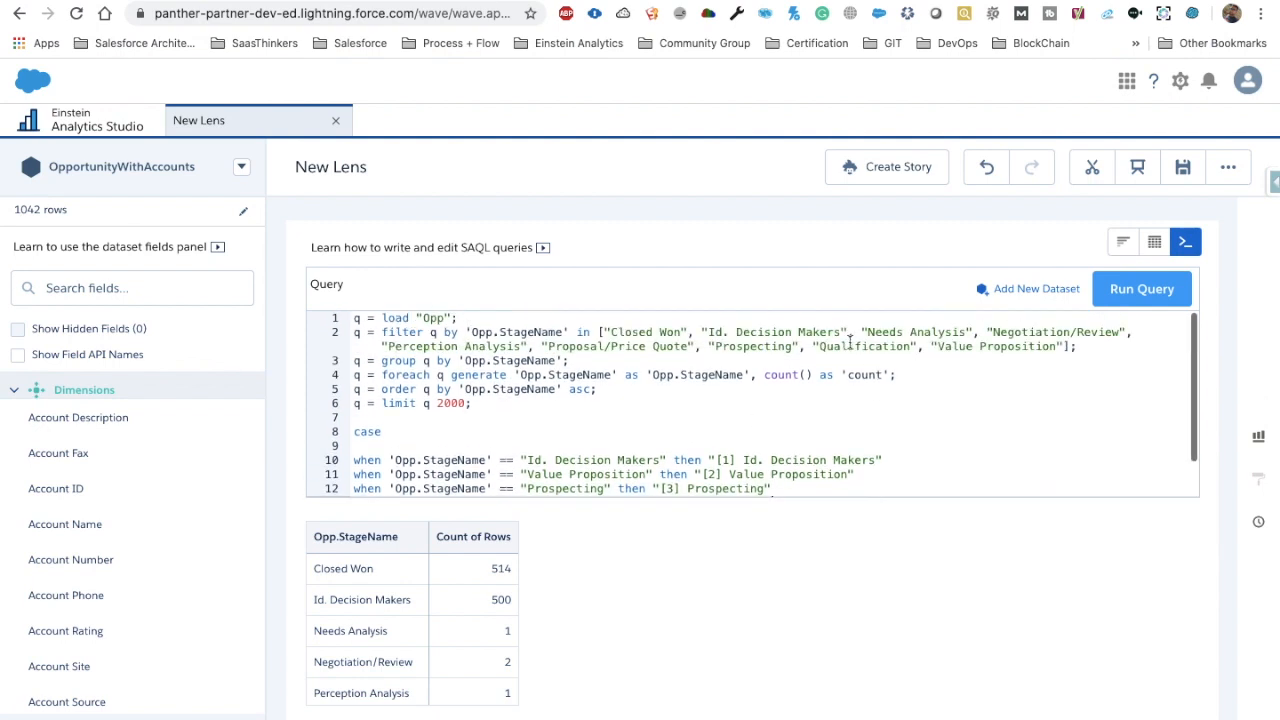
{"action": "double_click", "coordinate": [852, 345]}
{"action": "key", "text": "super+c"}
{"action": "double_click", "coordinate": [572, 488]}
{"action": "key", "text": "super+v"}
{"action": "double_click", "coordinate": [738, 488]}
{"action": "key", "text": "super+v"}
{"action": "scroll", "coordinate": [738, 488], "scroll_direction": "down", "scroll_amount": 1}
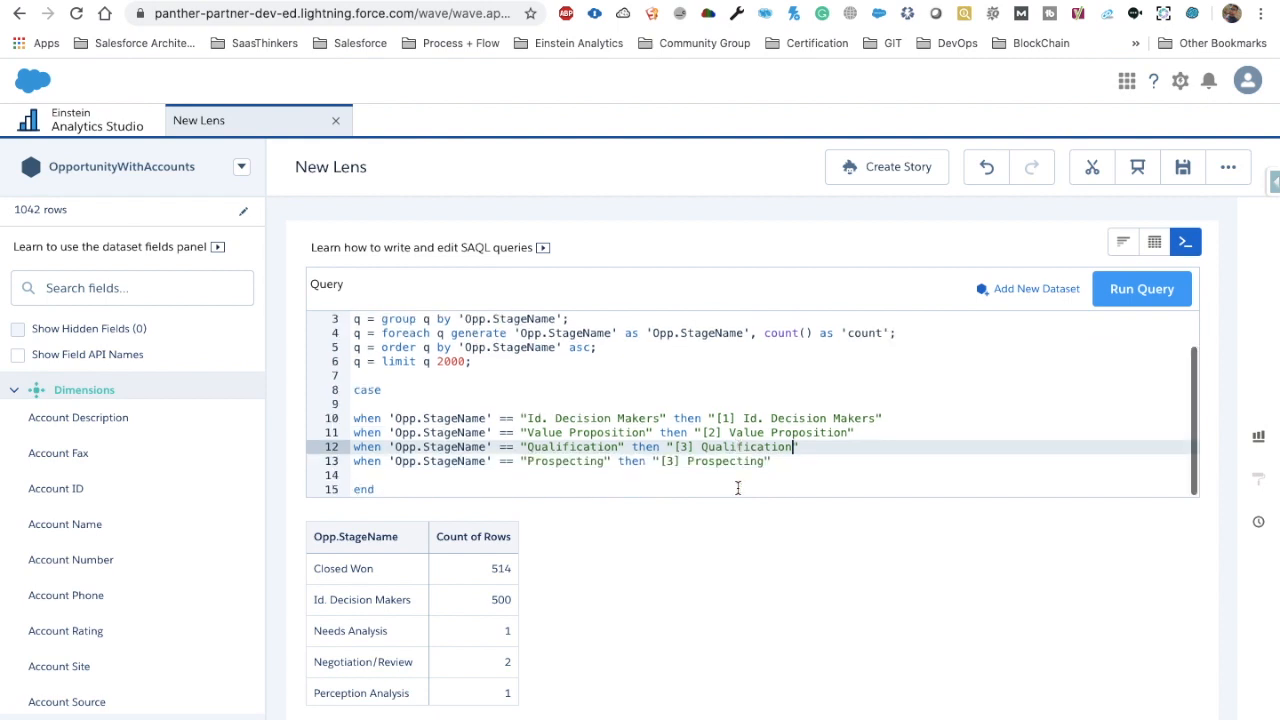
{"action": "key", "text": "super+z"}
{"action": "key", "text": "super+z"}
Change the duplicated clause on line 13 to match "Qualification" and return "[4] Qualification"
{"action": "double_click", "coordinate": [543, 461]}
{"action": "key", "text": "super+v"}
{"action": "double_click", "coordinate": [727, 461]}
{"action": "key", "text": "super+v"}
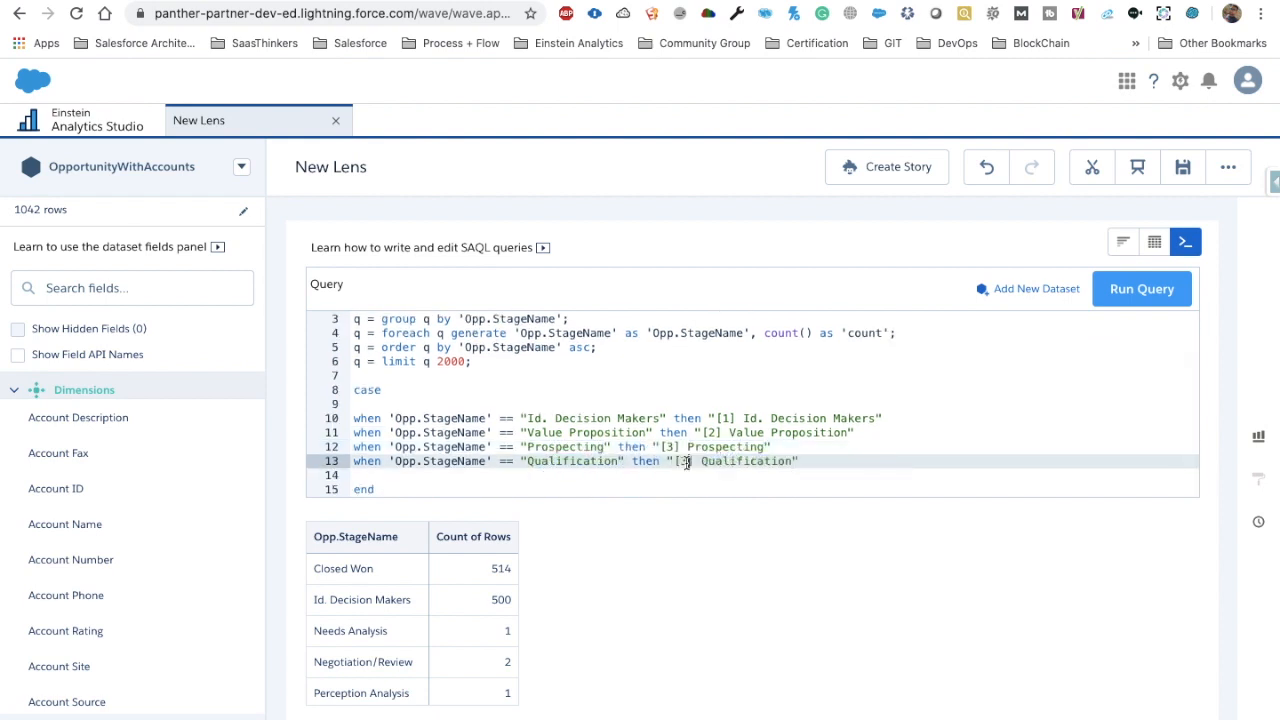
Duplicate the Qualification clause twice on the lines below it, before end
{"action": "left_click_drag", "start_coordinate": [790, 461], "coordinate": [353, 461]}
{"action": "key", "text": "super+c"}
{"action": "key", "text": "Right"}
{"action": "key", "text": "Return"}
{"action": "key", "text": "super+v"}
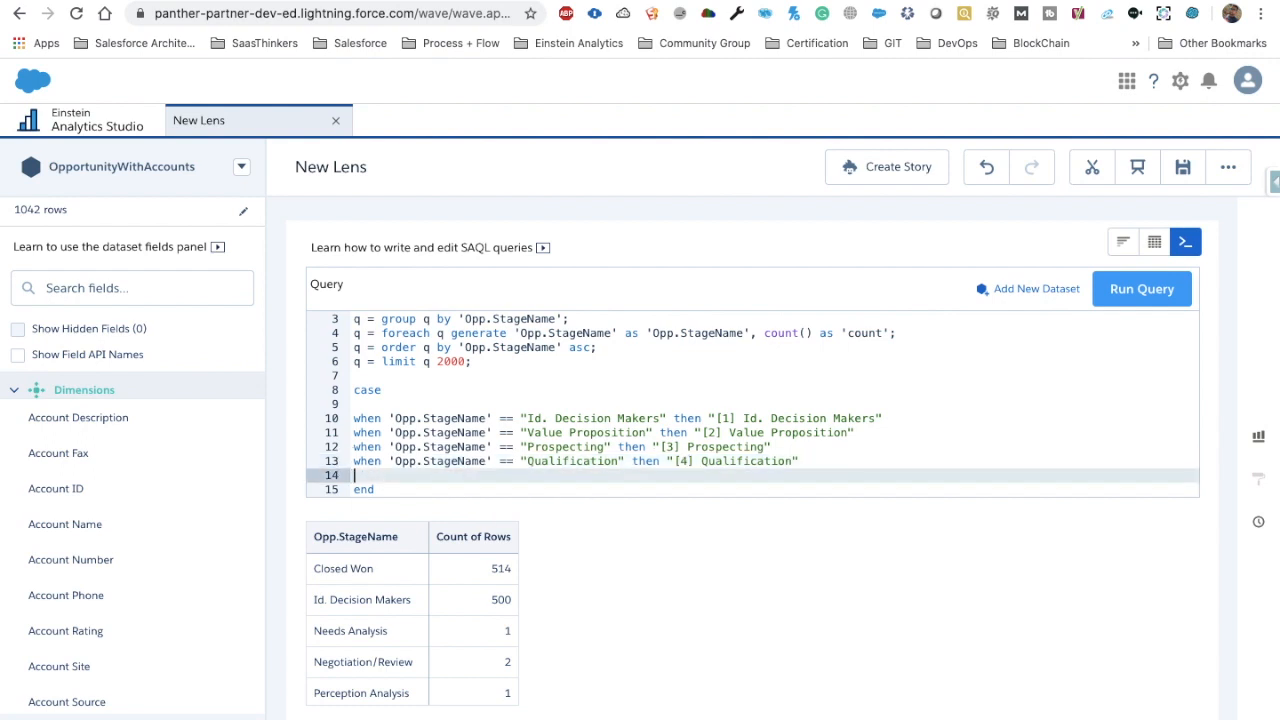
{"action": "key", "text": "Return"}
{"action": "key", "text": "super+v"}
Change the clause on line 14 to match "Needs Analysis" and return "[5] Needs Analysis"
{"action": "scroll", "coordinate": [692, 436], "scroll_direction": "up", "scroll_amount": 2}
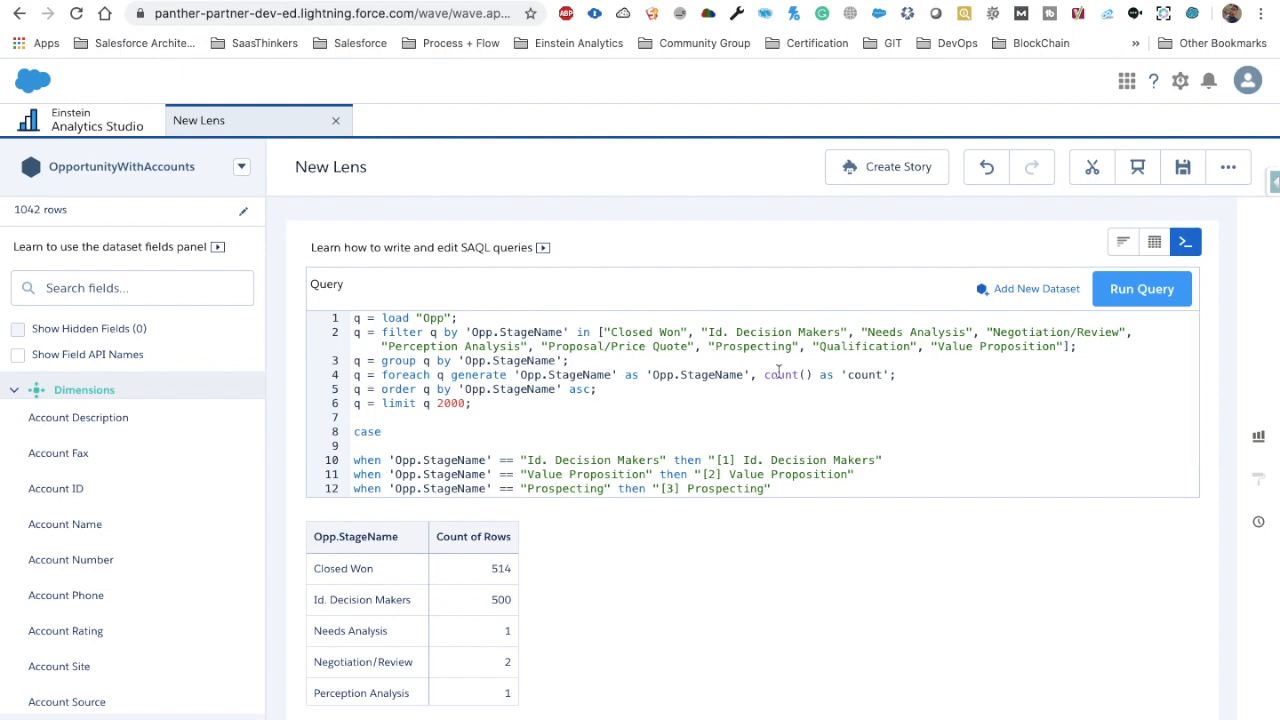
{"action": "left_click_drag", "start_coordinate": [868, 333], "coordinate": [975, 333]}
{"action": "key", "text": "shift+Left"}
{"action": "scroll", "coordinate": [565, 445], "scroll_direction": "down", "scroll_amount": 2}
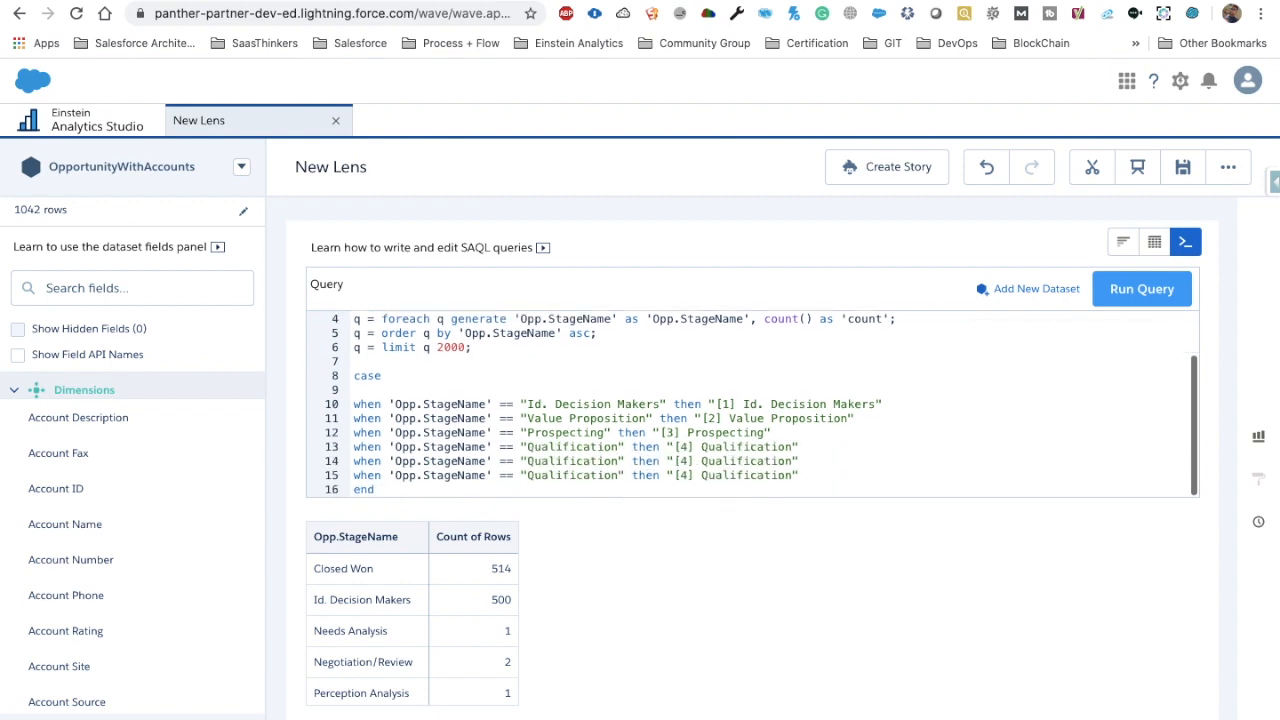
{"action": "double_click", "coordinate": [563, 461]}
{"action": "key", "text": "ctrl+v"}
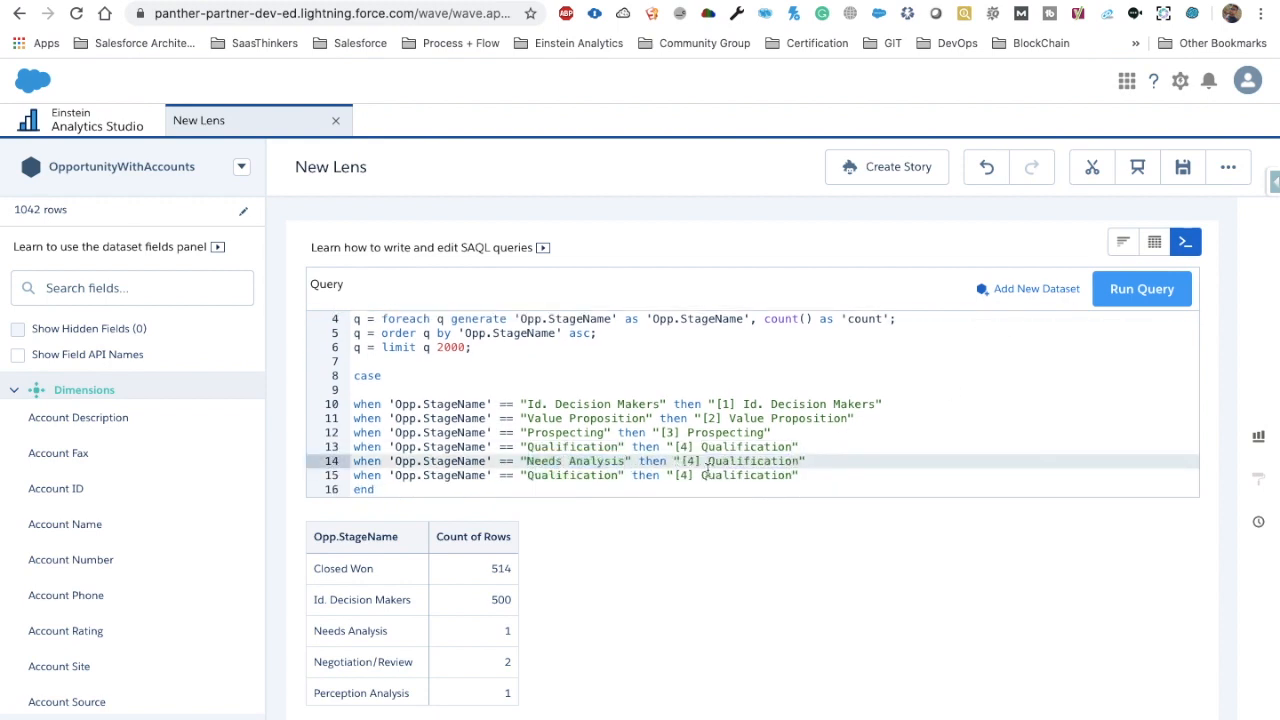
{"action": "double_click", "coordinate": [689, 461]}
{"action": "type", "text": "5"}
{"action": "double_click", "coordinate": [760, 461]}
{"action": "key", "text": "ctrl+v"}
Change the clause on line 15 to match "Negotiation/Review" and return "[6] Negotiation/Review"
{"action": "scroll", "coordinate": [920, 426], "scroll_direction": "up", "scroll_amount": 3}
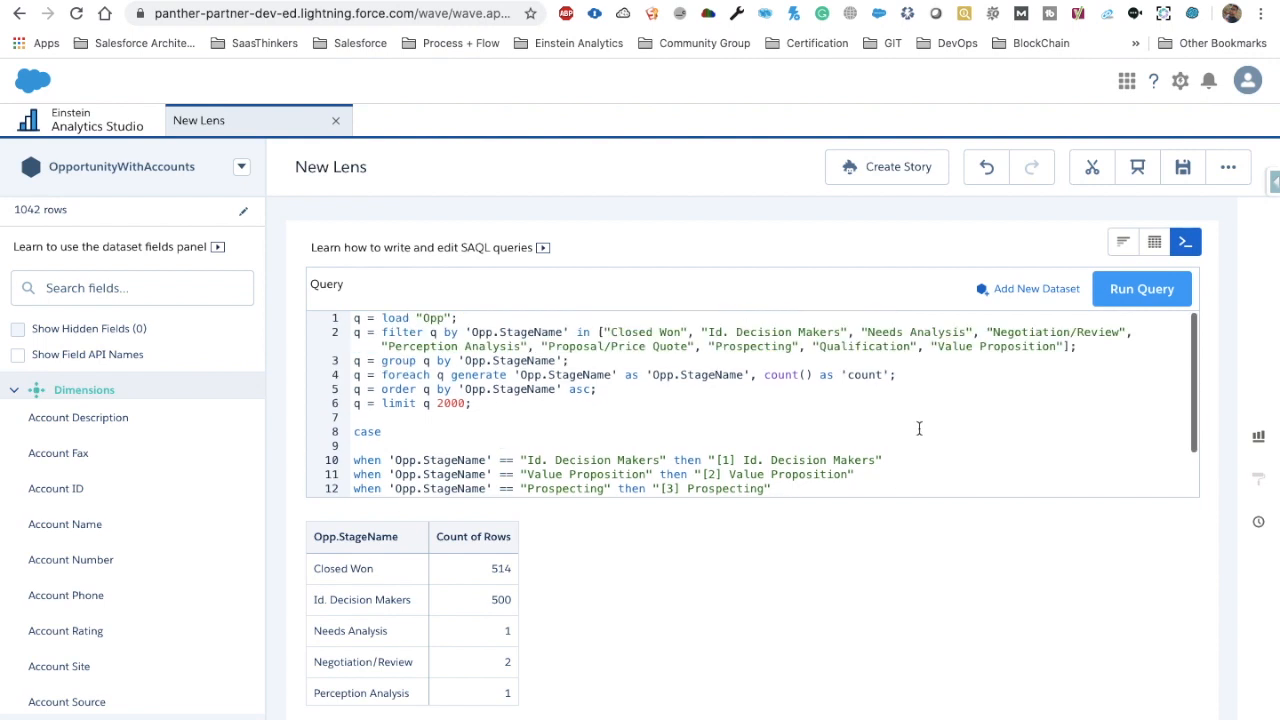
{"action": "left_click_drag", "start_coordinate": [995, 336], "coordinate": [1122, 332]}
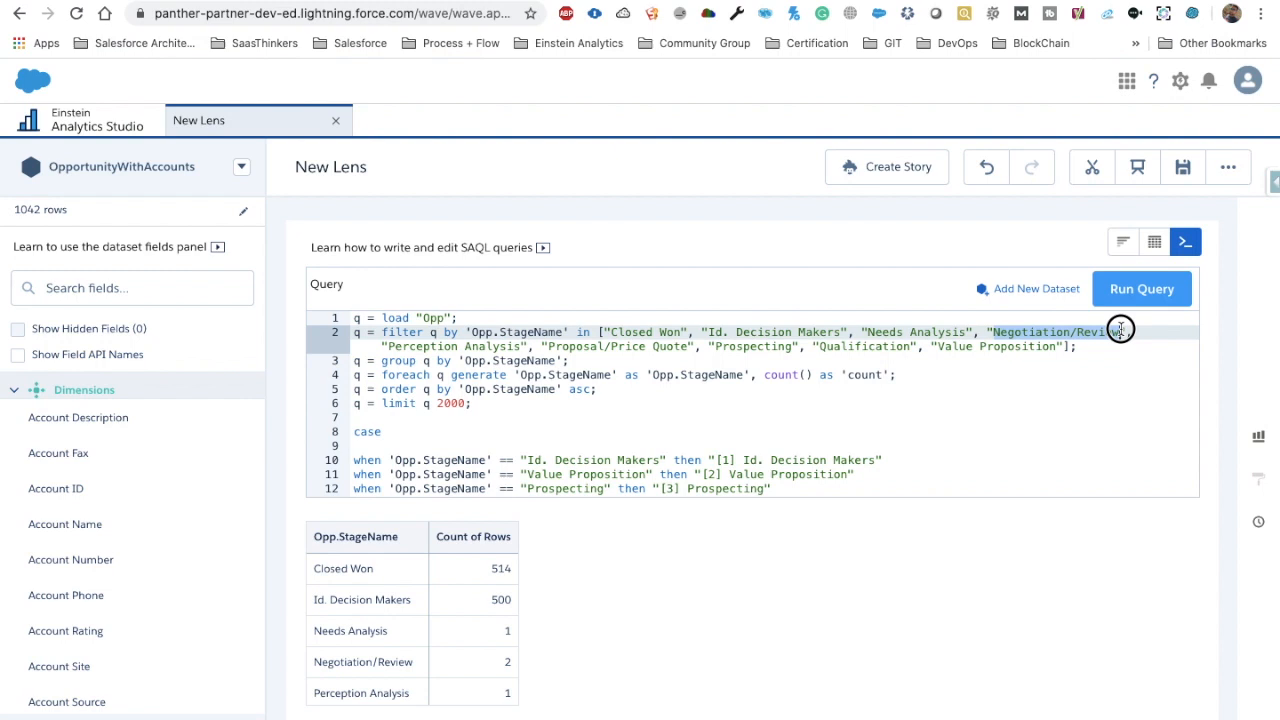
{"action": "scroll", "coordinate": [960, 402], "scroll_direction": "down", "scroll_amount": 2}
{"action": "double_click", "coordinate": [600, 475]}
{"action": "key", "text": "ctrl+v"}
{"action": "double_click", "coordinate": [762, 475]}
{"action": "key", "text": "ctrl+v"}
{"action": "left_click", "coordinate": [726, 476]}
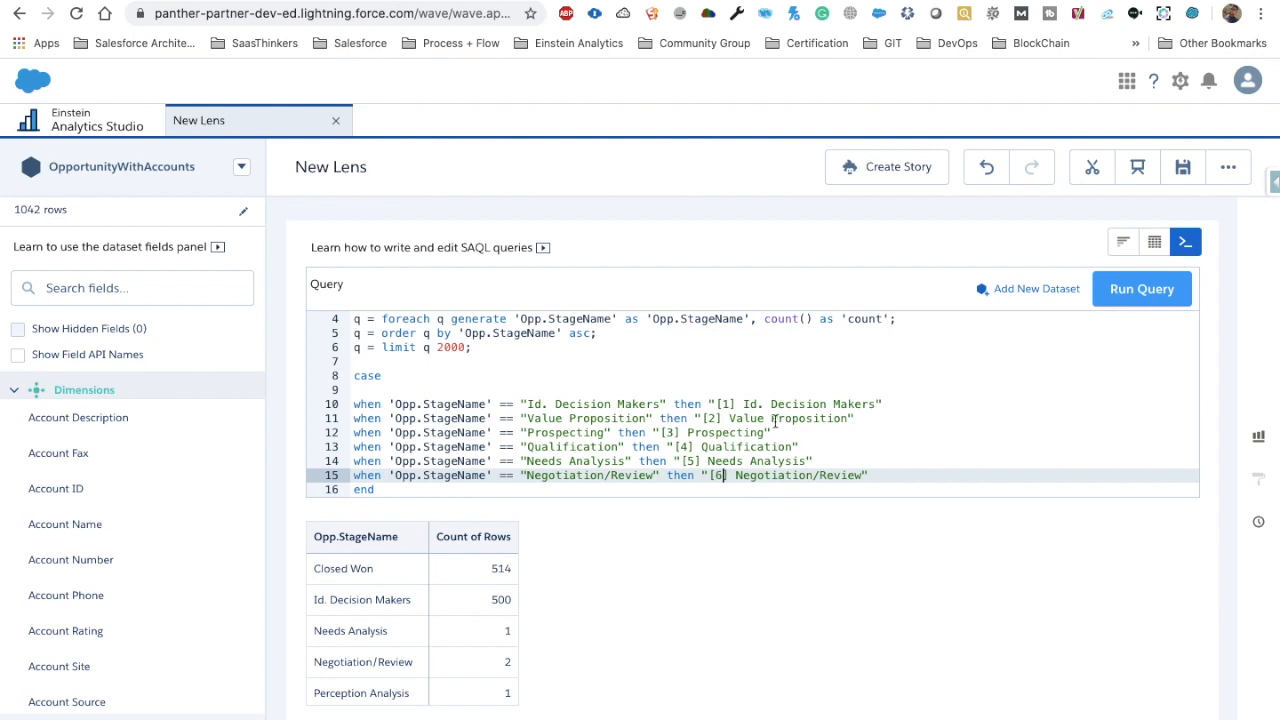
Duplicate the Negotiation/Review clause twice on the lines below it, before end
{"action": "scroll", "coordinate": [808, 432], "scroll_direction": "up", "scroll_amount": 2}
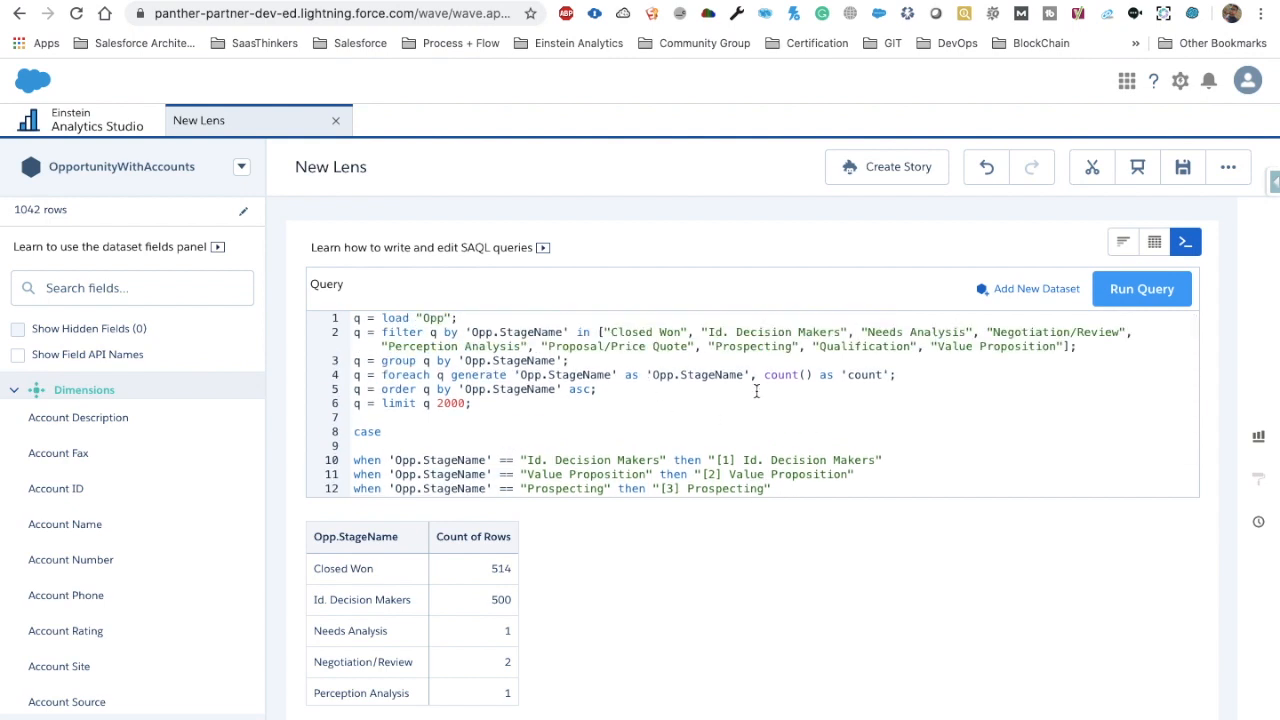
{"action": "scroll", "coordinate": [756, 392], "scroll_direction": "down", "scroll_amount": 2}
{"action": "left_click_drag", "start_coordinate": [870, 476], "coordinate": [352, 475]}
{"action": "key", "text": "super+c"}
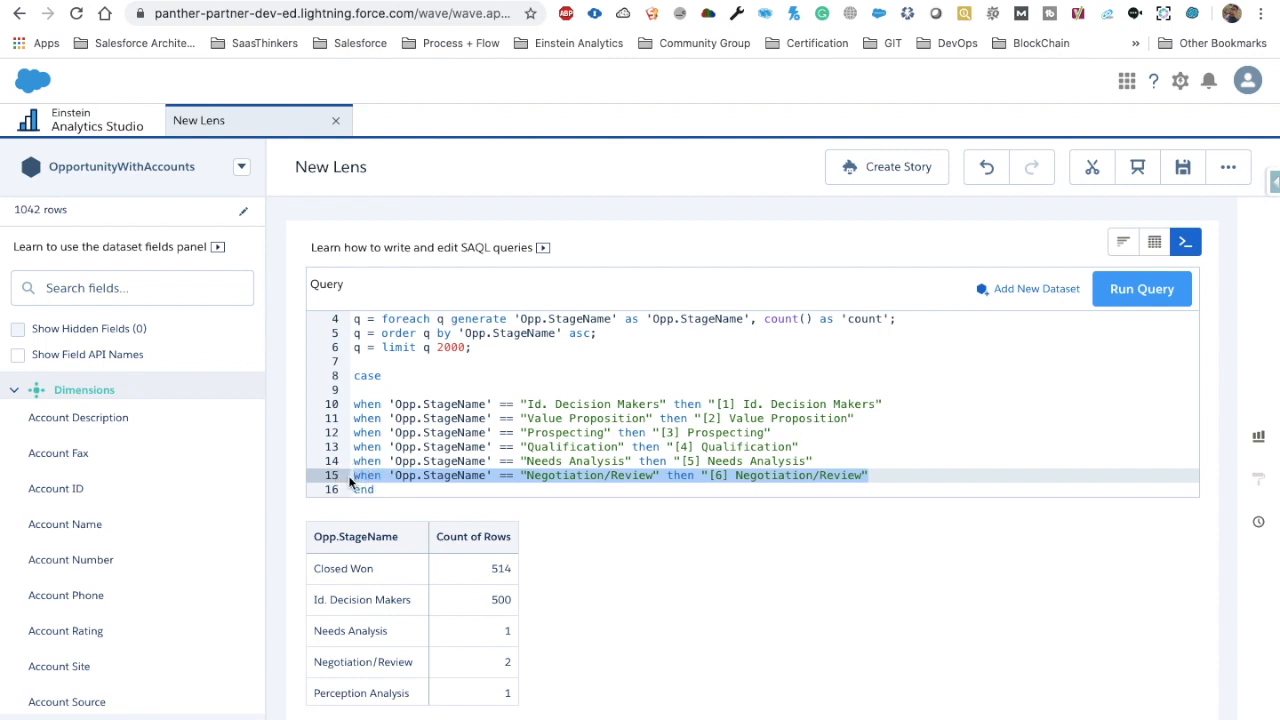
{"action": "key", "text": "Right"}
{"action": "key", "text": "Return"}
{"action": "key", "text": "super+v"}
{"action": "key", "text": "Return"}
Change the clause on line 16 to match "Perception Analysis" and return "[7] Perception Analysis"
{"action": "scroll", "coordinate": [591, 371], "scroll_direction": "up", "scroll_amount": 2}
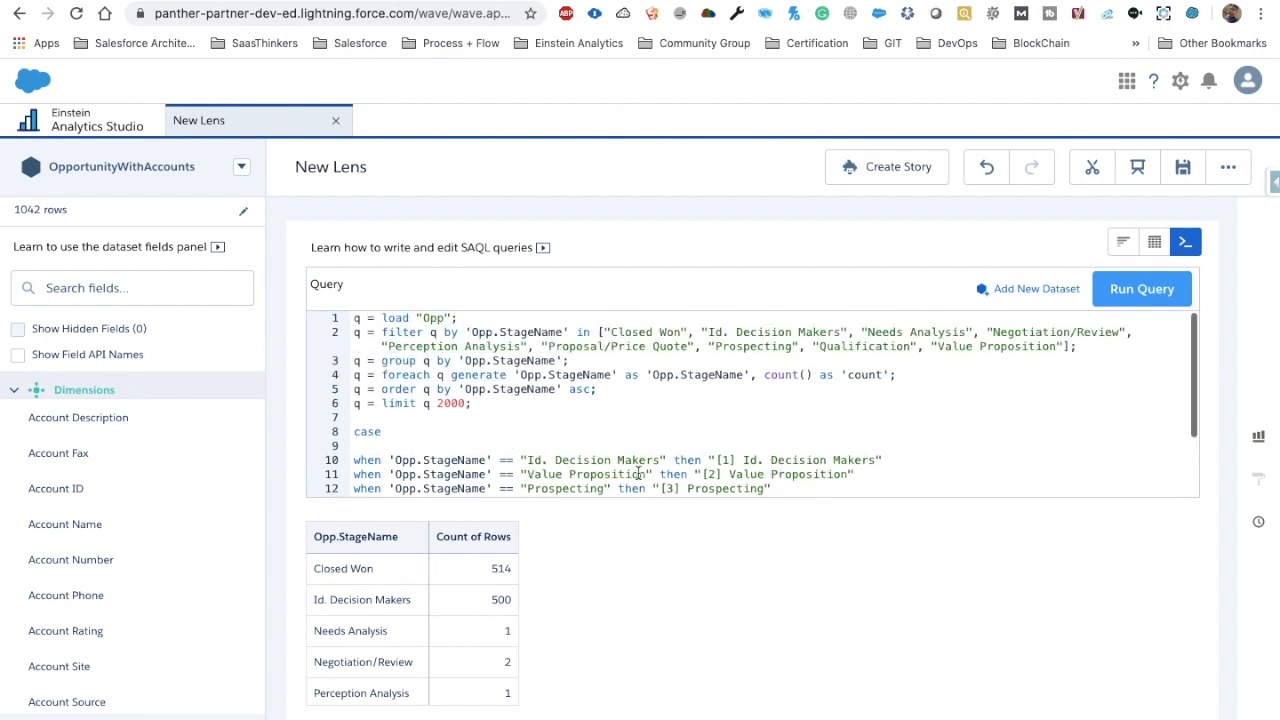
{"action": "left_click_drag", "start_coordinate": [521, 346], "coordinate": [388, 347]}
{"action": "scroll", "coordinate": [501, 402], "scroll_direction": "down", "scroll_amount": 3}
{"action": "left_click_drag", "start_coordinate": [526, 461], "coordinate": [653, 463]}
{"action": "key", "text": "ctrl+v"}
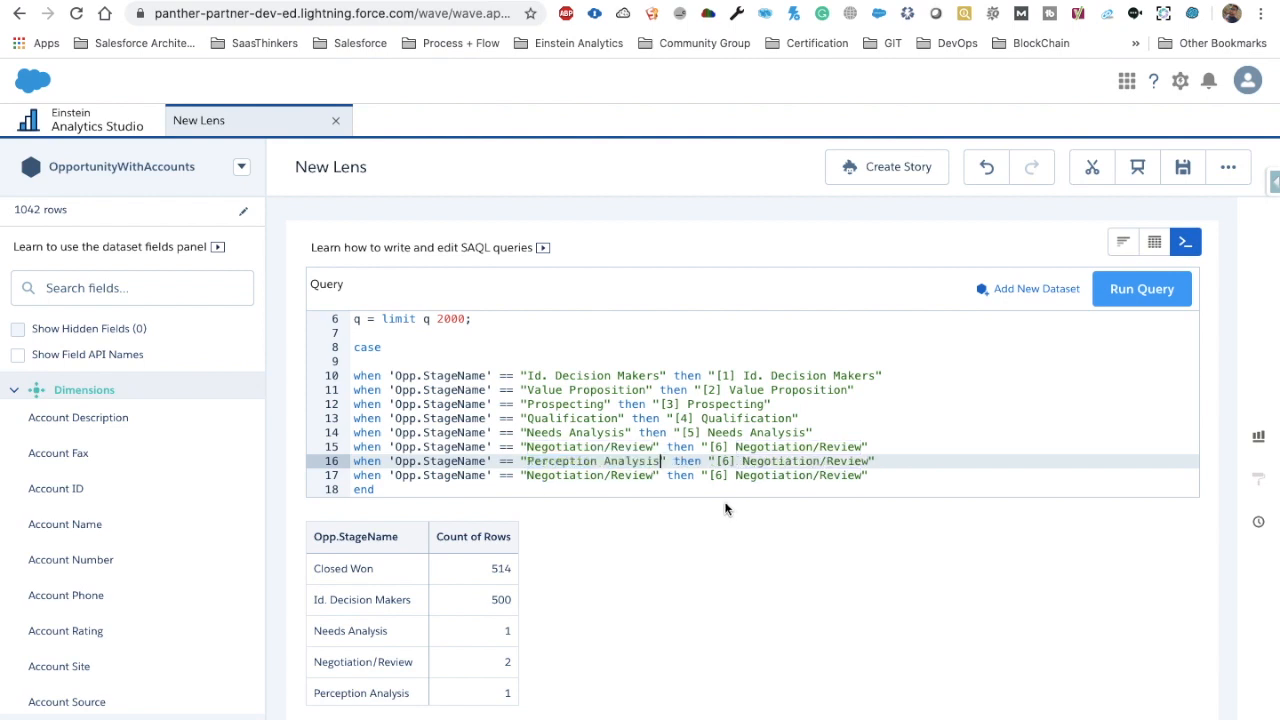
{"action": "left_click", "coordinate": [729, 461]}
{"action": "key", "text": "BackSpace"}
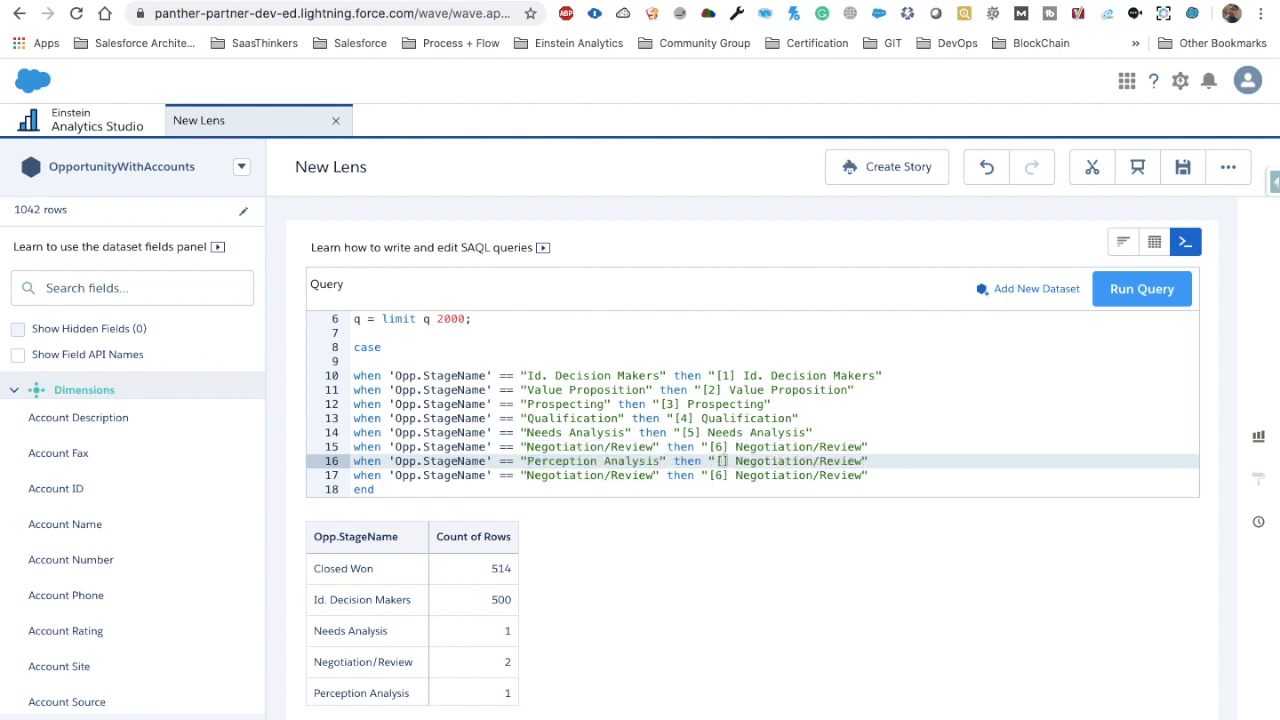
{"action": "type", "text": "7"}
{"action": "left_click_drag", "start_coordinate": [743, 461], "coordinate": [871, 461]}
{"action": "key", "text": "ctrl+v"}
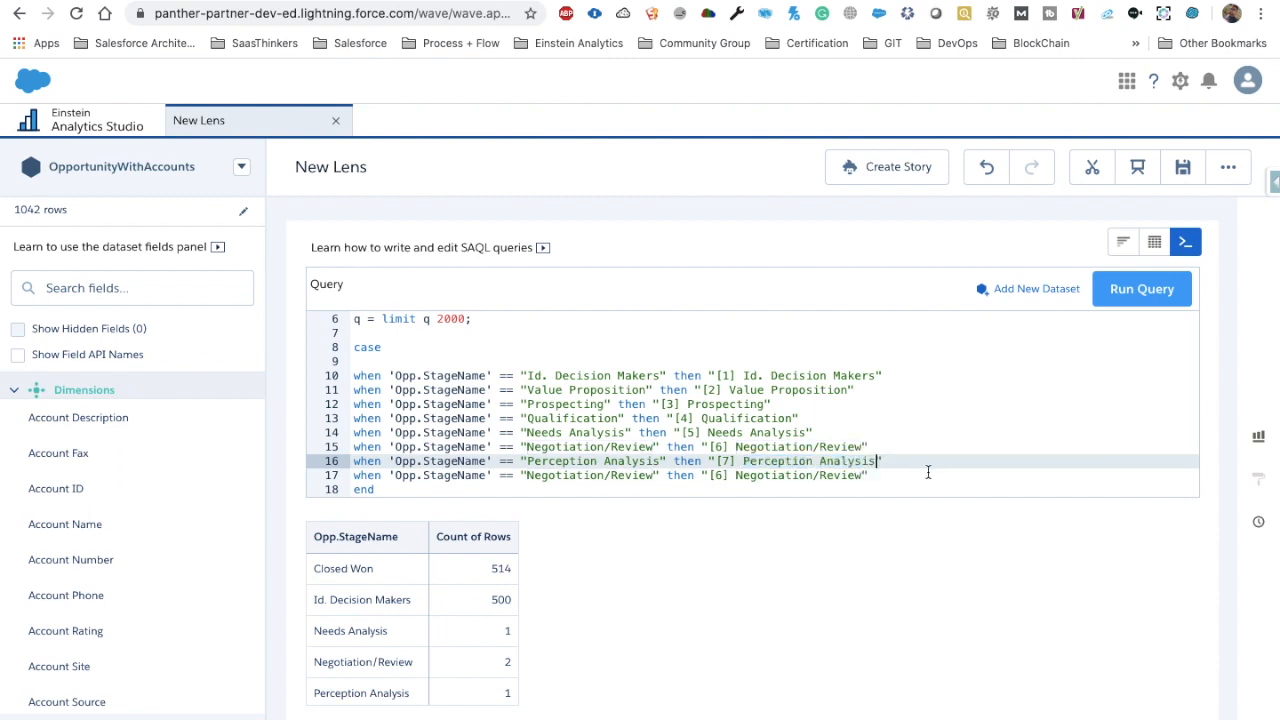
Change the clause on line 17 to match "Proposal/Price Quote" and return "[8] Proposal/Price Quote"
{"action": "scroll", "coordinate": [928, 472], "scroll_direction": "up", "scroll_amount": 3}
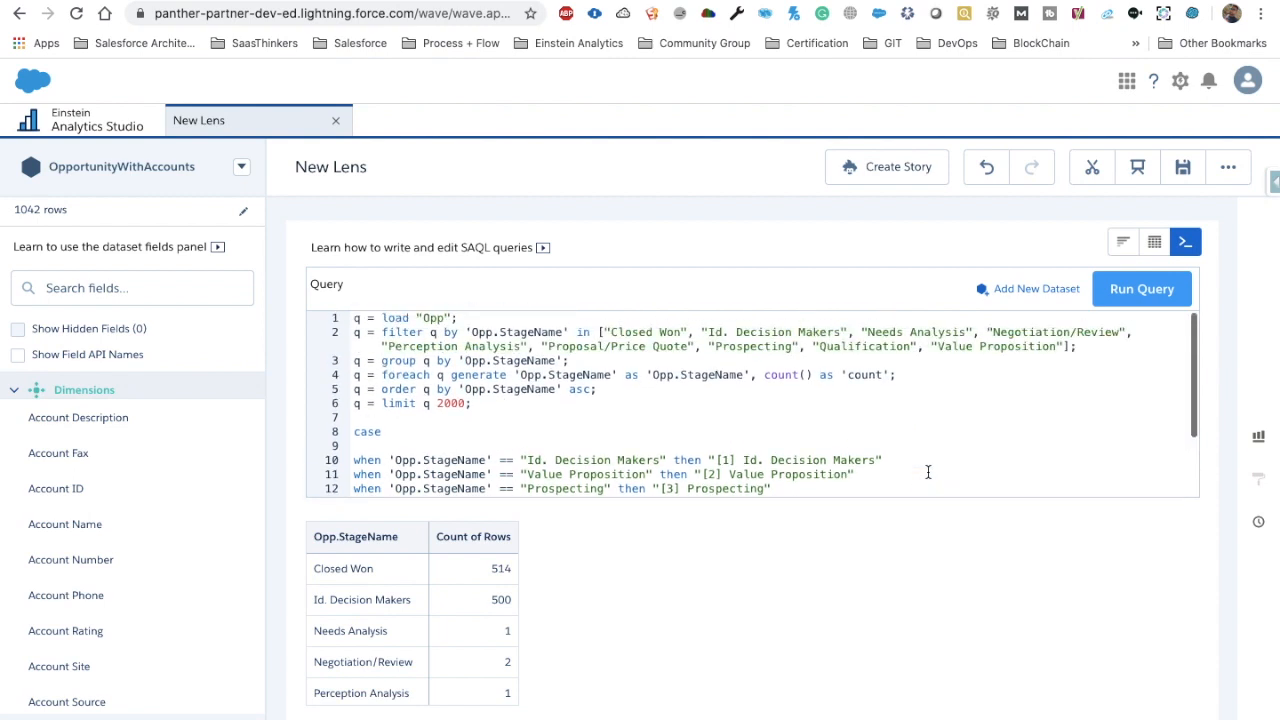
{"action": "left_click", "coordinate": [548, 346]}
{"action": "left_click_drag", "start_coordinate": [548, 346], "coordinate": [689, 346]}
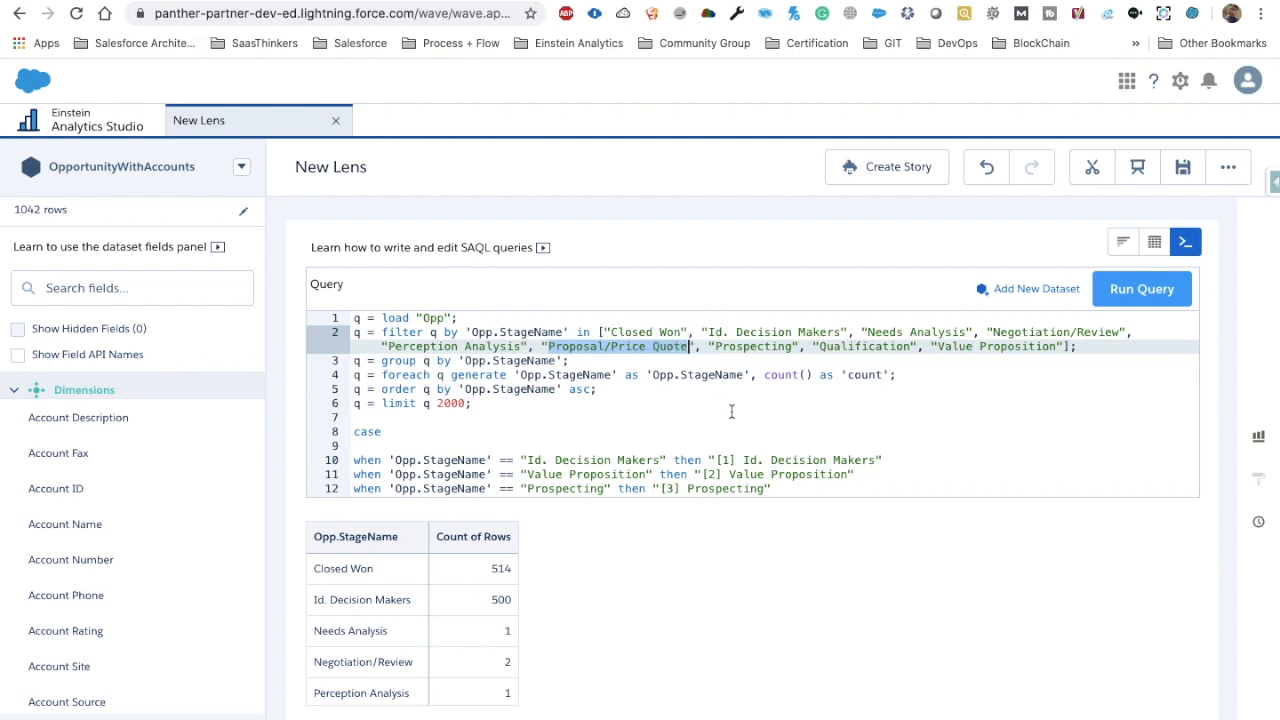
{"action": "scroll", "coordinate": [731, 411], "scroll_direction": "down", "scroll_amount": 3}
{"action": "left_click_drag", "start_coordinate": [528, 475], "coordinate": [655, 475]}
{"action": "key", "text": "ctrl+v"}
{"action": "left_click_drag", "start_coordinate": [748, 475], "coordinate": [876, 477]}
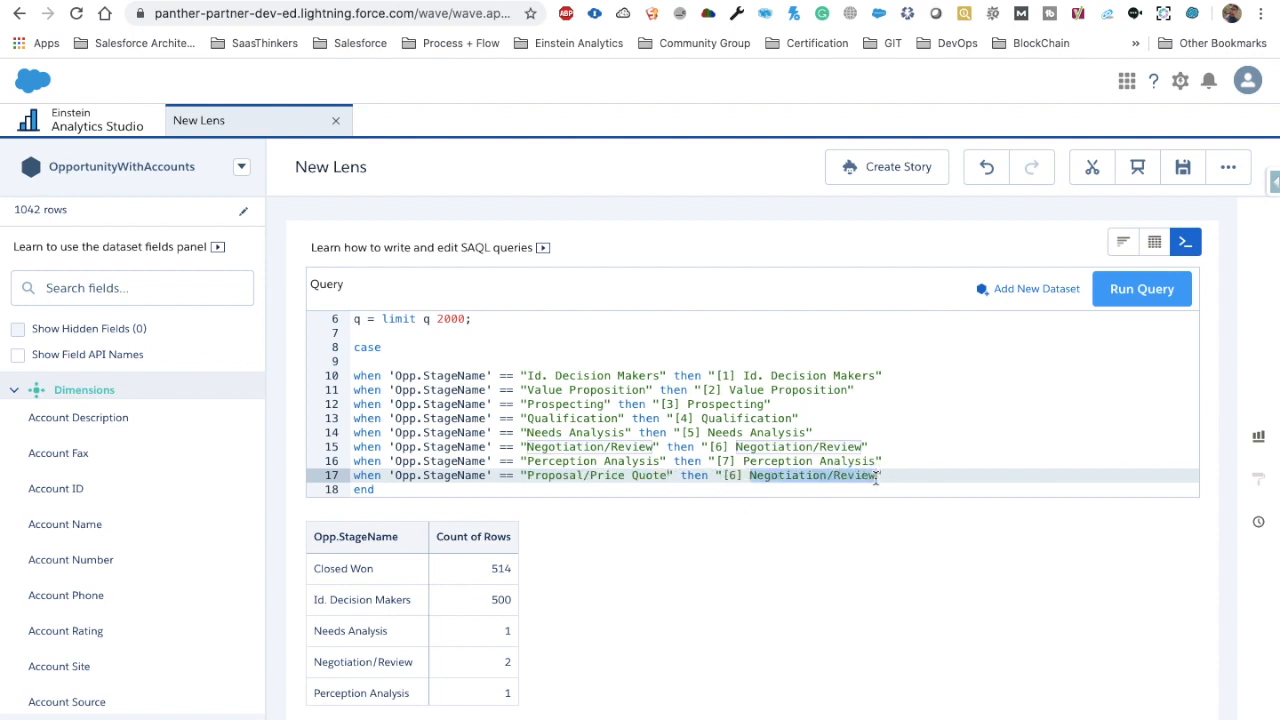
{"action": "key", "text": "ctrl+v"}
{"action": "left_click", "coordinate": [736, 475]}
{"action": "key", "text": "BackSpace"}
{"action": "type", "text": "8"}
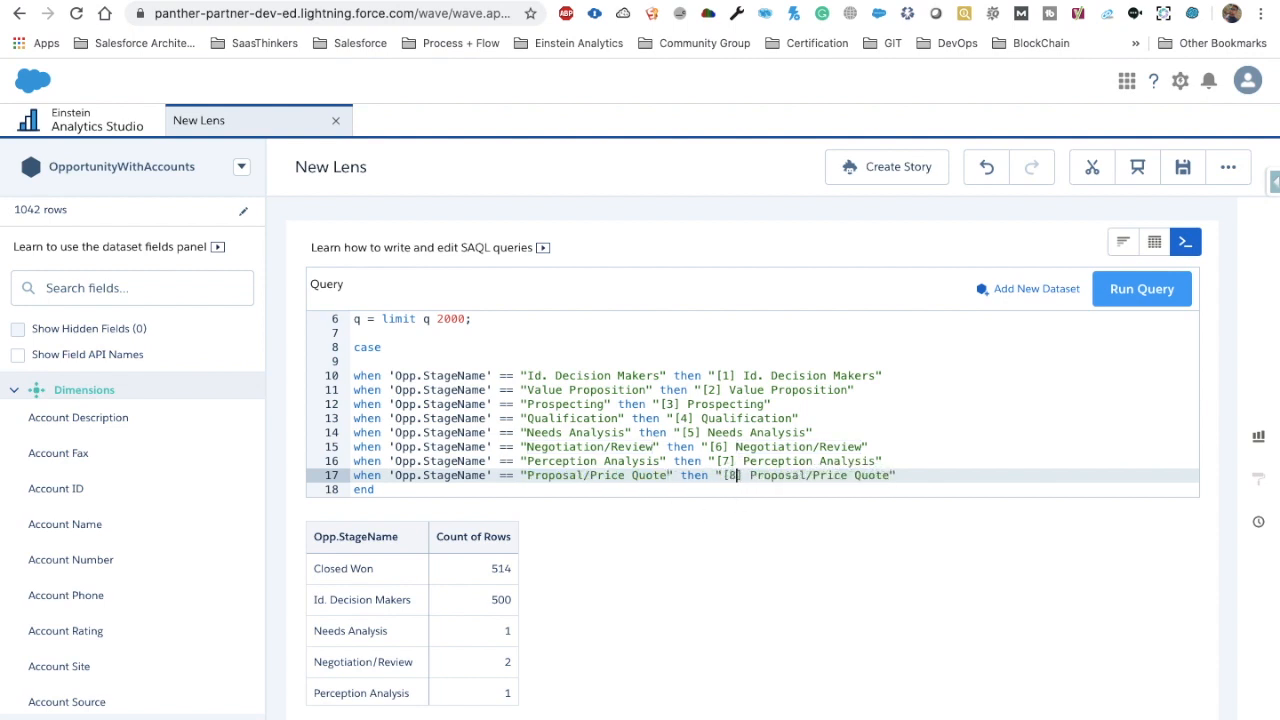
Add an else branch before end that returns "[9] Closed Won"
{"action": "key", "text": "Return"}
{"action": "type", "text": "else"}
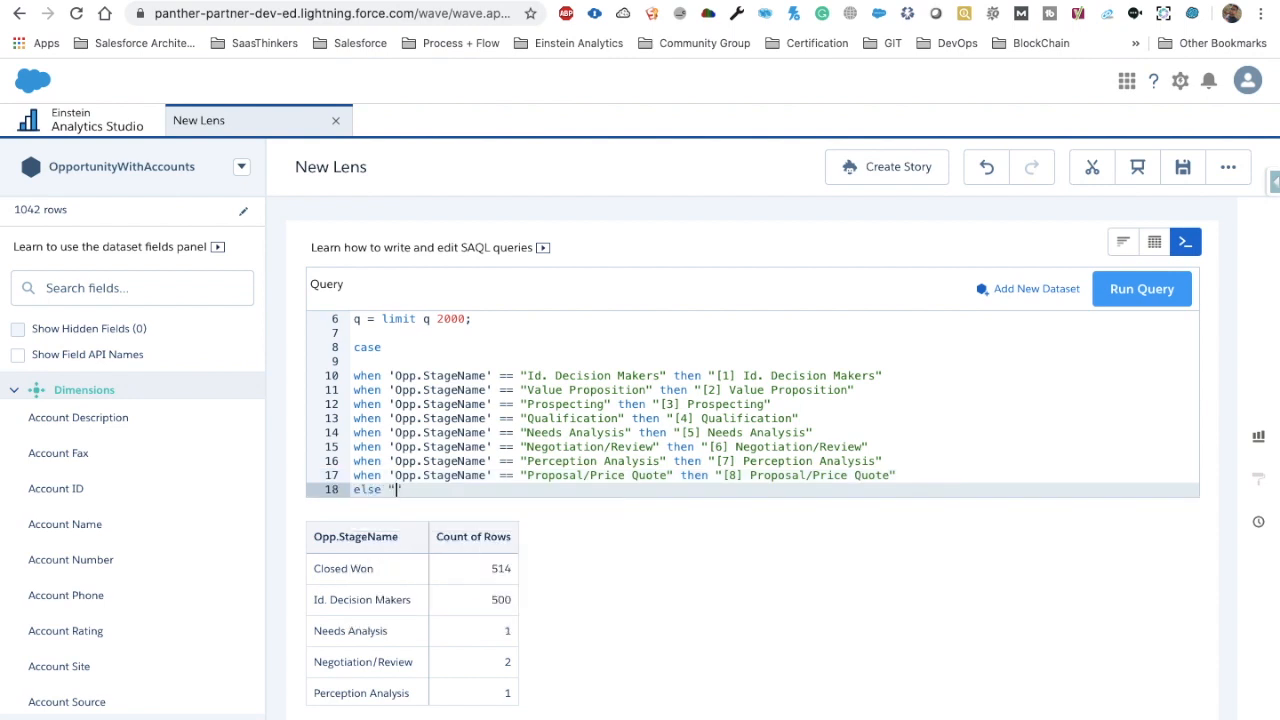
{"action": "type", "text": " \"[9]\" Closed Won"}
{"action": "scroll", "coordinate": [796, 443], "scroll_direction": "up", "scroll_amount": 2}
{"action": "left_click_drag", "start_coordinate": [609, 332], "coordinate": [678, 332]}
{"action": "scroll", "coordinate": [742, 455], "scroll_direction": "down", "scroll_amount": 1}
{"action": "scroll", "coordinate": [742, 455], "scroll_direction": "down", "scroll_amount": 5}
Duplicate the Proposal/Price Quote clause on the line below it, before the else branch
{"action": "left_click_drag", "start_coordinate": [896, 461], "coordinate": [343, 463]}
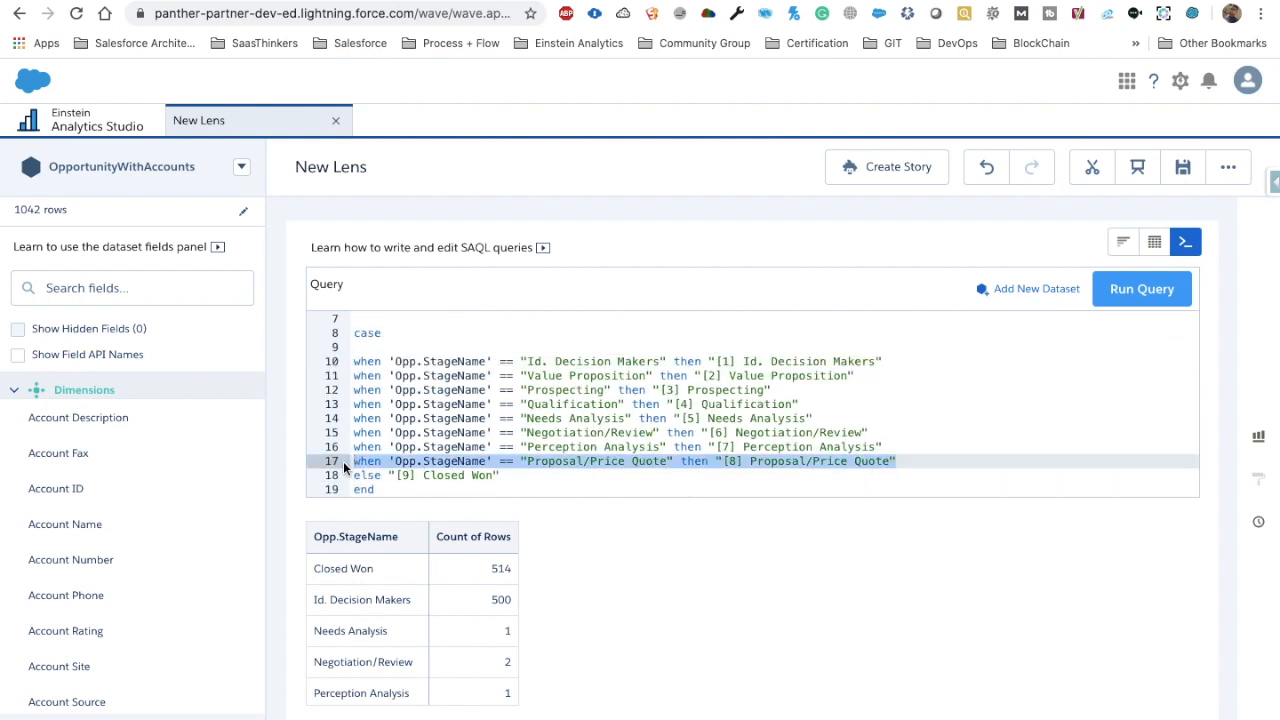
{"action": "key", "text": "ctrl+c"}
{"action": "key", "text": "End"}
{"action": "key", "text": "Return"}
{"action": "key", "text": "ctrl+v"}
Change the clause on line 18 to match "Closed Won" and return "[9] Closed Won"
{"action": "scroll", "coordinate": [602, 356], "scroll_direction": "up", "scroll_amount": 6}
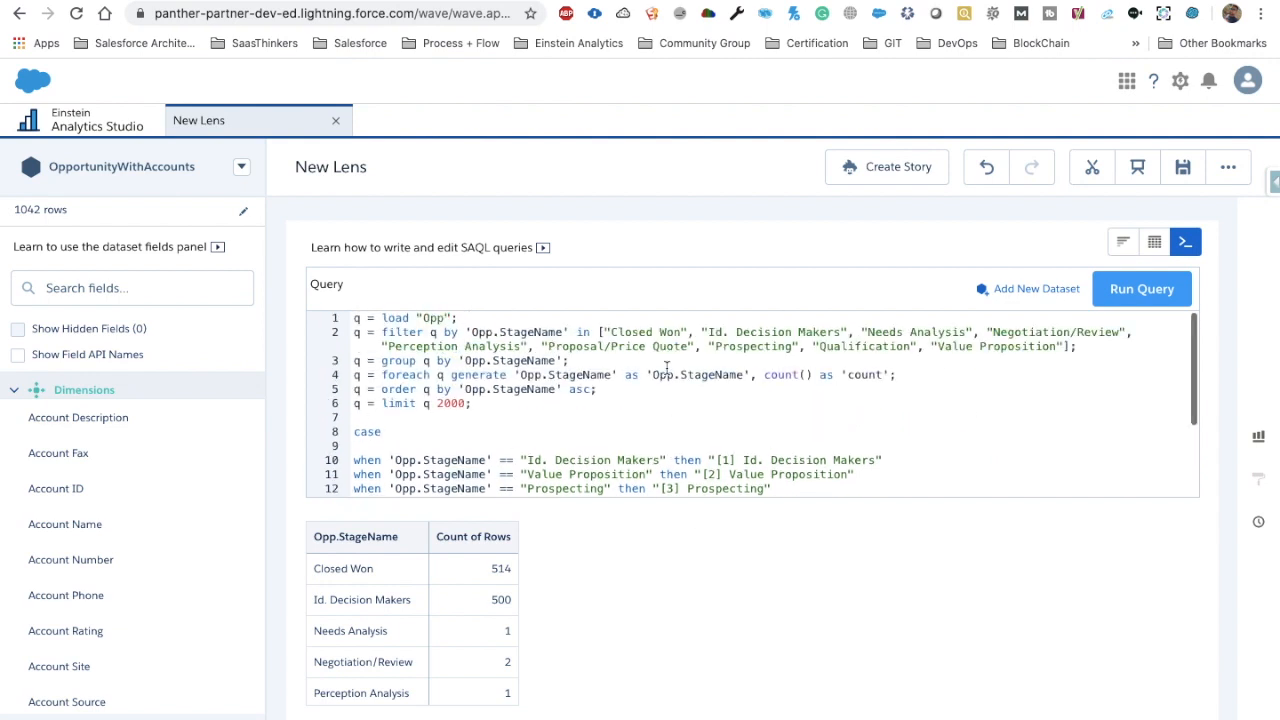
{"action": "left_click_drag", "start_coordinate": [608, 332], "coordinate": [684, 336]}
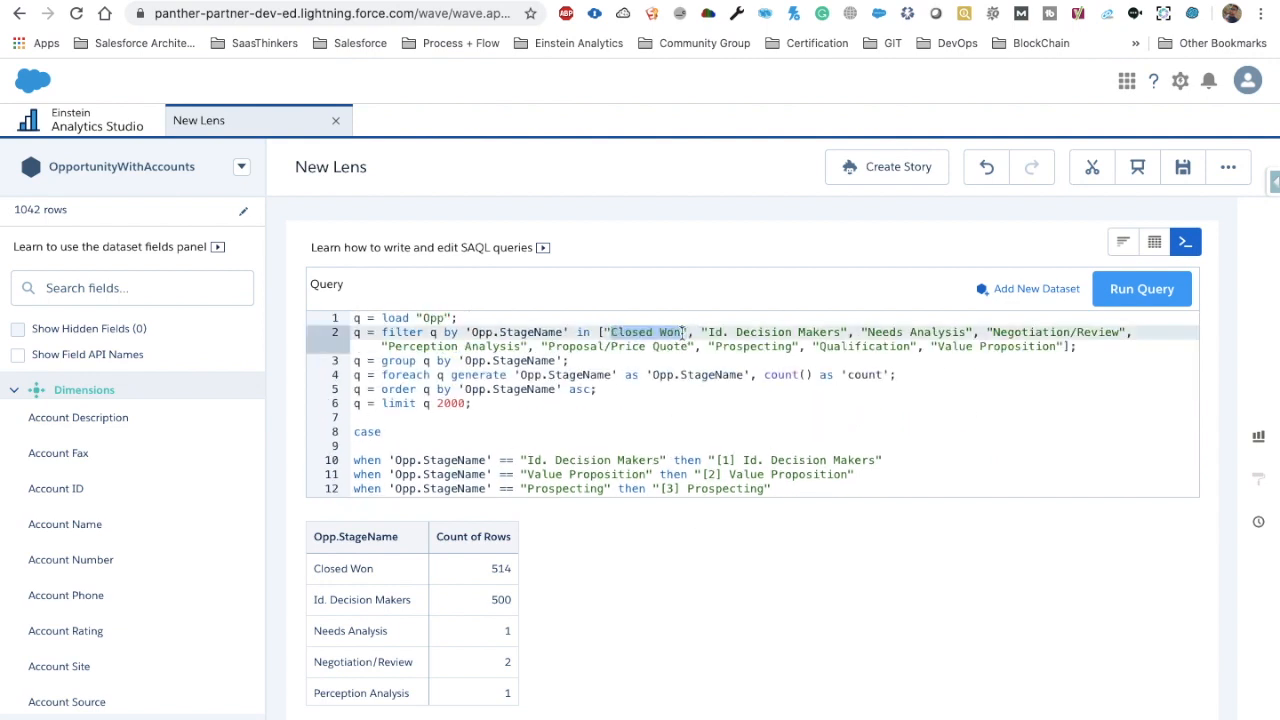
{"action": "scroll", "coordinate": [687, 395], "scroll_direction": "down", "scroll_amount": 3}
{"action": "left_click_drag", "start_coordinate": [527, 461], "coordinate": [819, 461]}
{"action": "key", "text": "ctrl+v"}
{"action": "key", "text": "ctrl+v"}
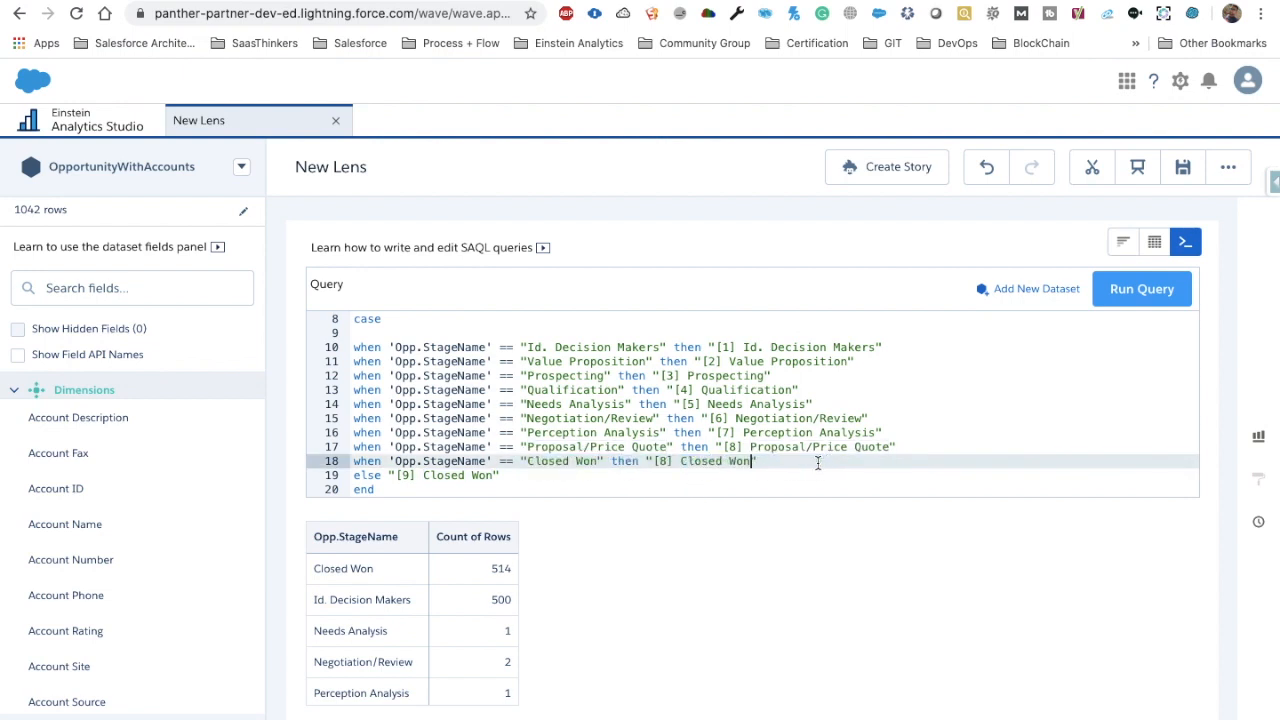
{"action": "left_click", "coordinate": [669, 461]}
{"action": "key", "text": "BackSpace"}
{"action": "type", "text": "9"}
Change the order number in the else branch's result to 10
{"action": "left_click", "coordinate": [405, 476]}
{"action": "key", "text": "BackSpace"}
{"action": "type", "text": "10"}
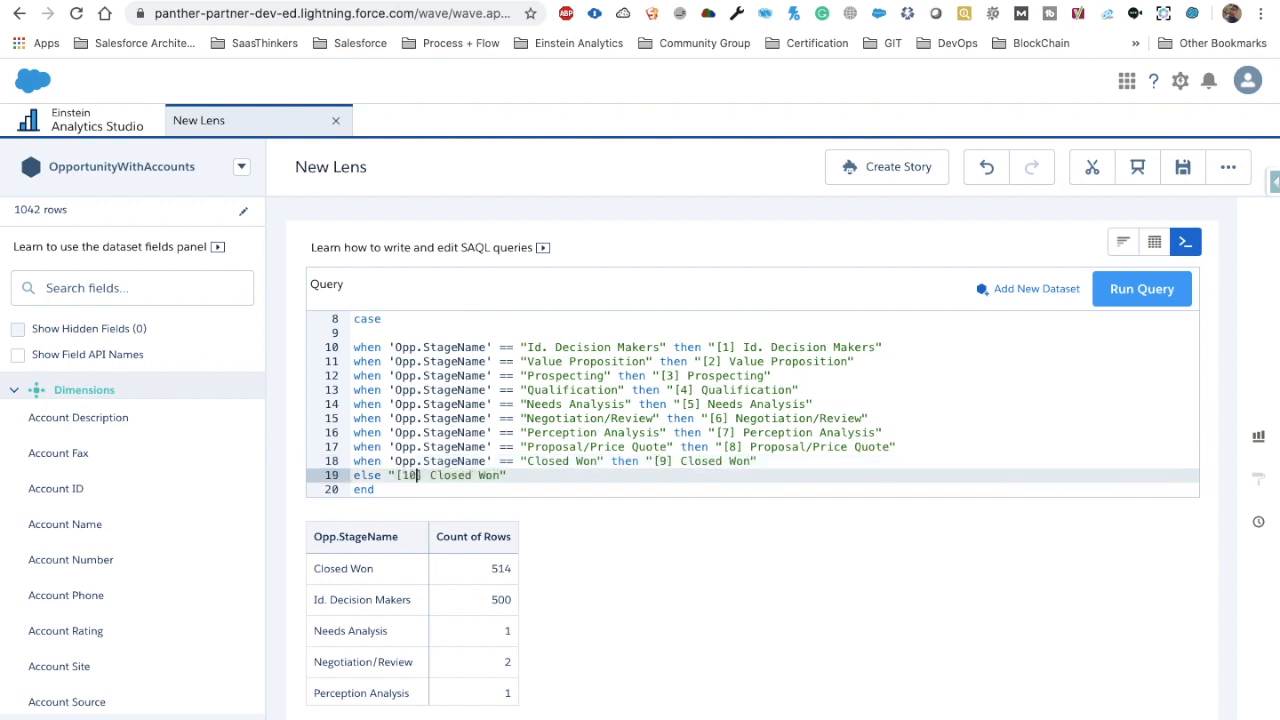
Remove the blank line between case and the first when clause
{"action": "scroll", "coordinate": [700, 400], "scroll_direction": "up", "scroll_amount": 2}
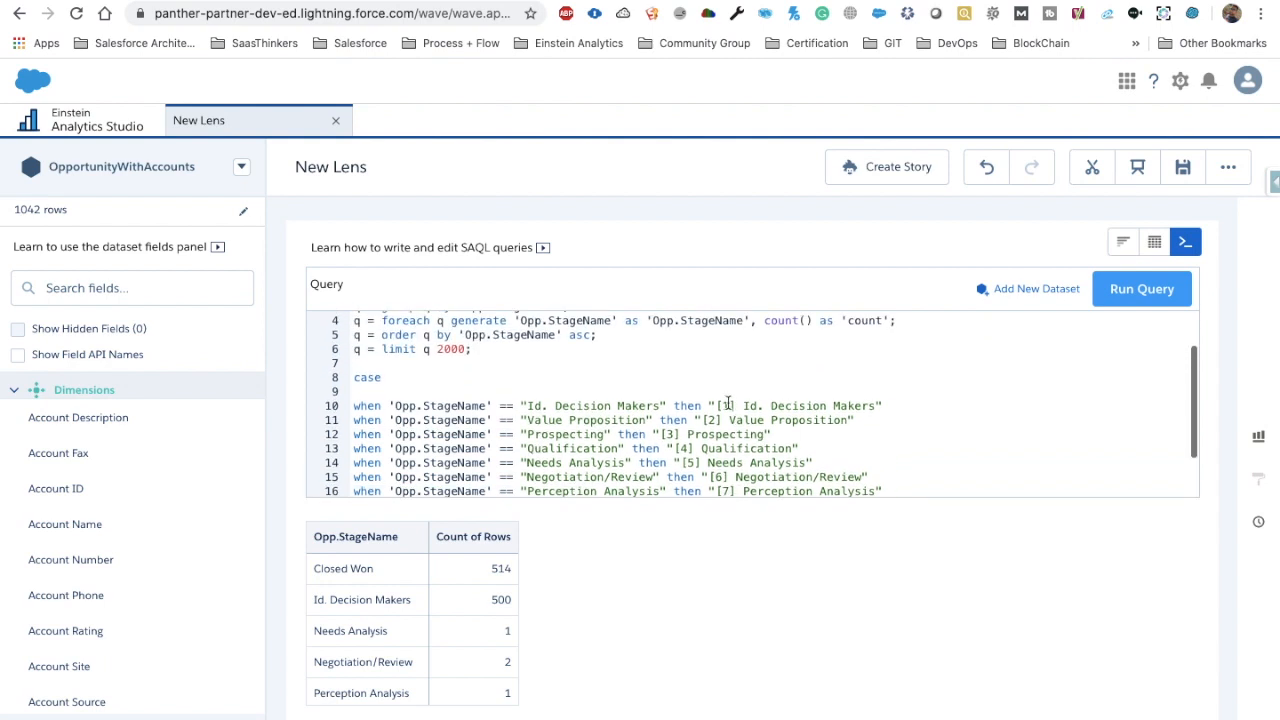
{"action": "left_click_drag", "start_coordinate": [717, 406], "coordinate": [860, 405]}
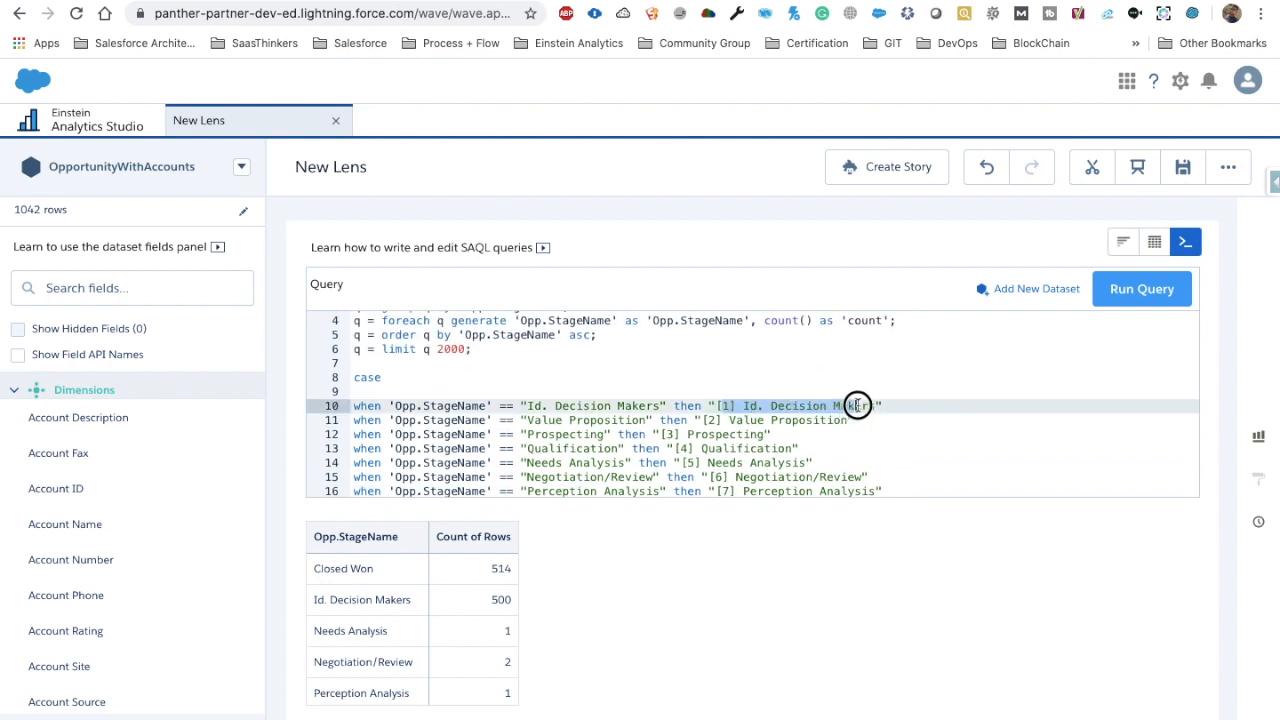
{"action": "left_click", "coordinate": [752, 421]}
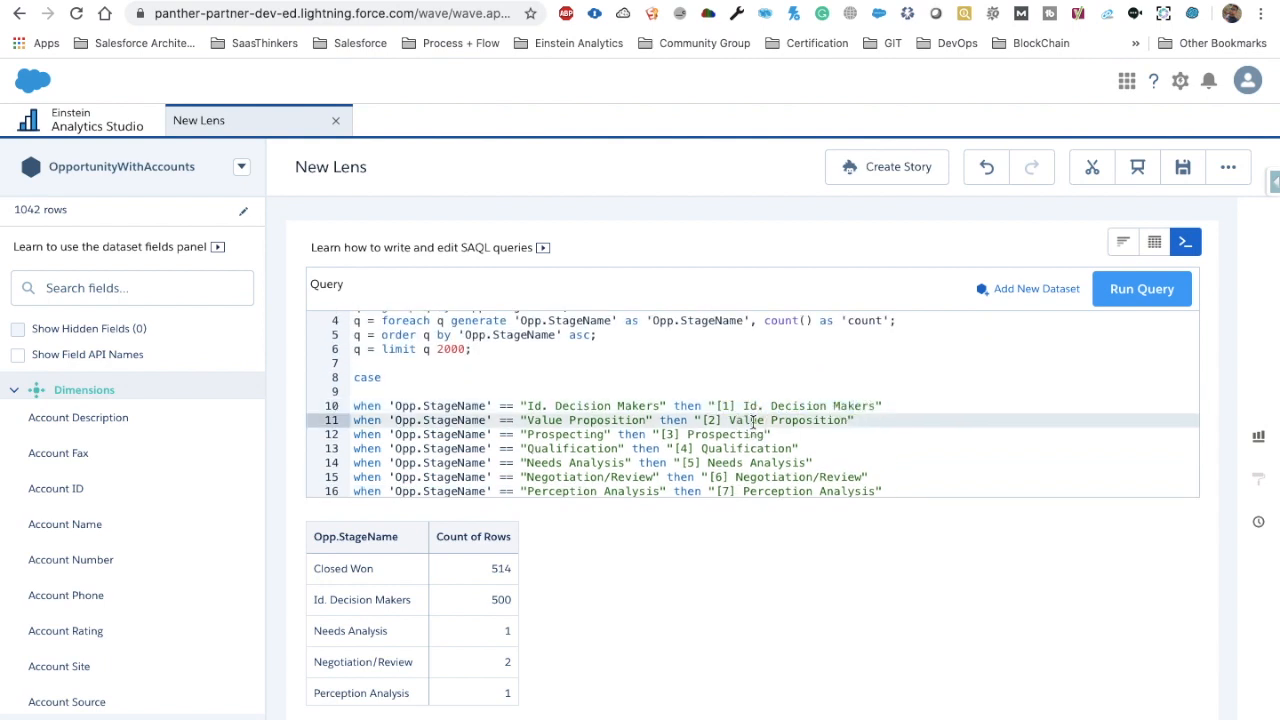
{"action": "scroll", "coordinate": [752, 421], "scroll_direction": "down", "scroll_amount": 1}
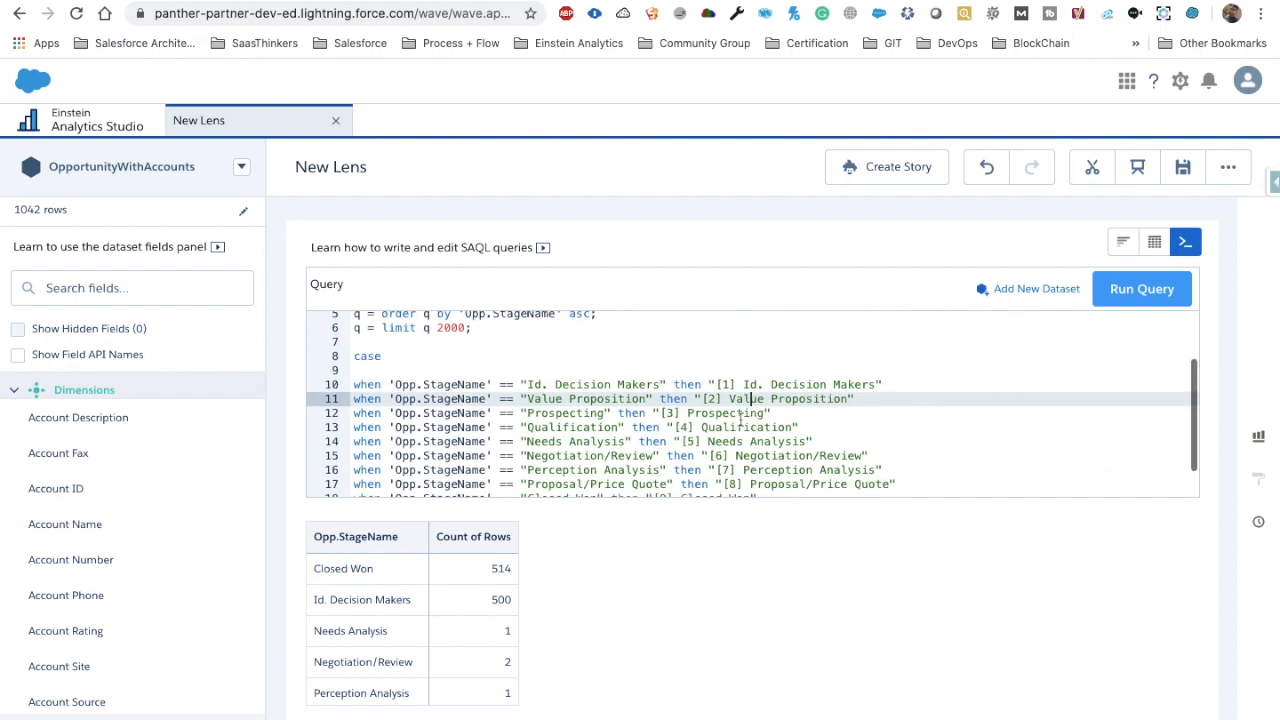
{"action": "left_click", "coordinate": [371, 370]}
{"action": "key", "text": "BackSpace"}
{"action": "scroll", "coordinate": [417, 434], "scroll_direction": "down", "scroll_amount": 1}
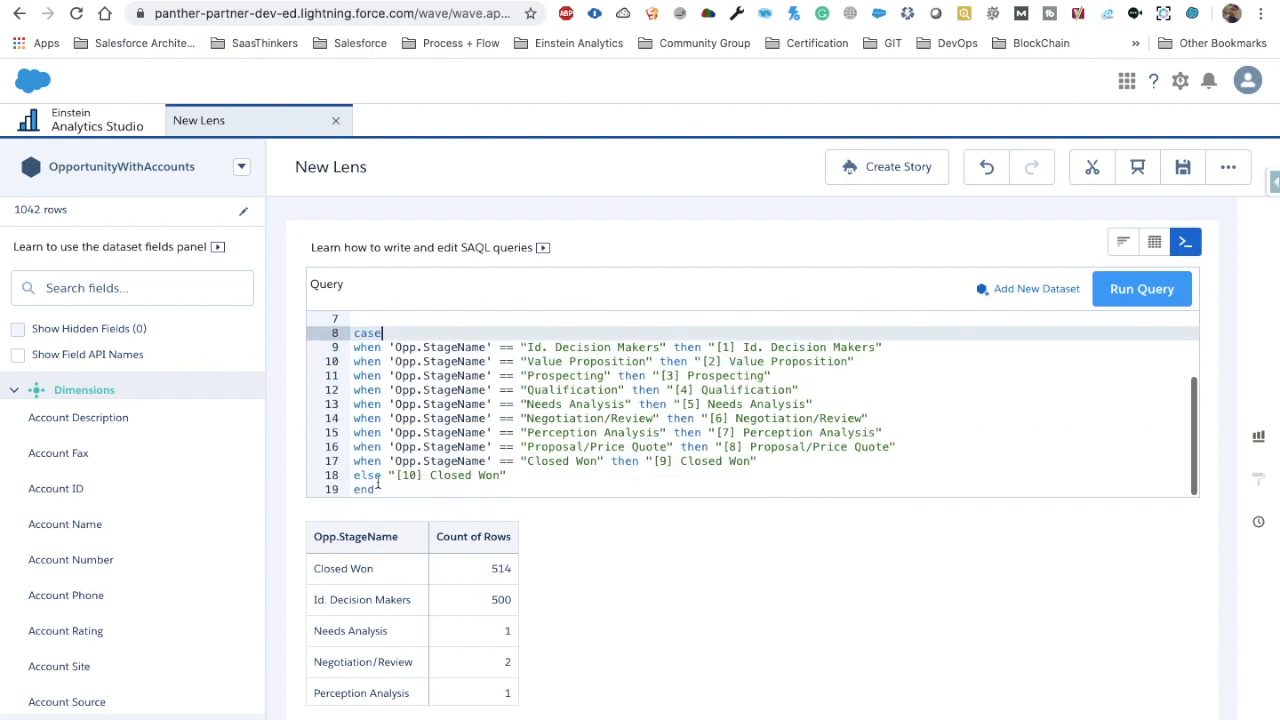
Cut the whole case expression, from case to end, out of the lens query
{"action": "left_click_drag", "start_coordinate": [385, 489], "coordinate": [326, 347]}
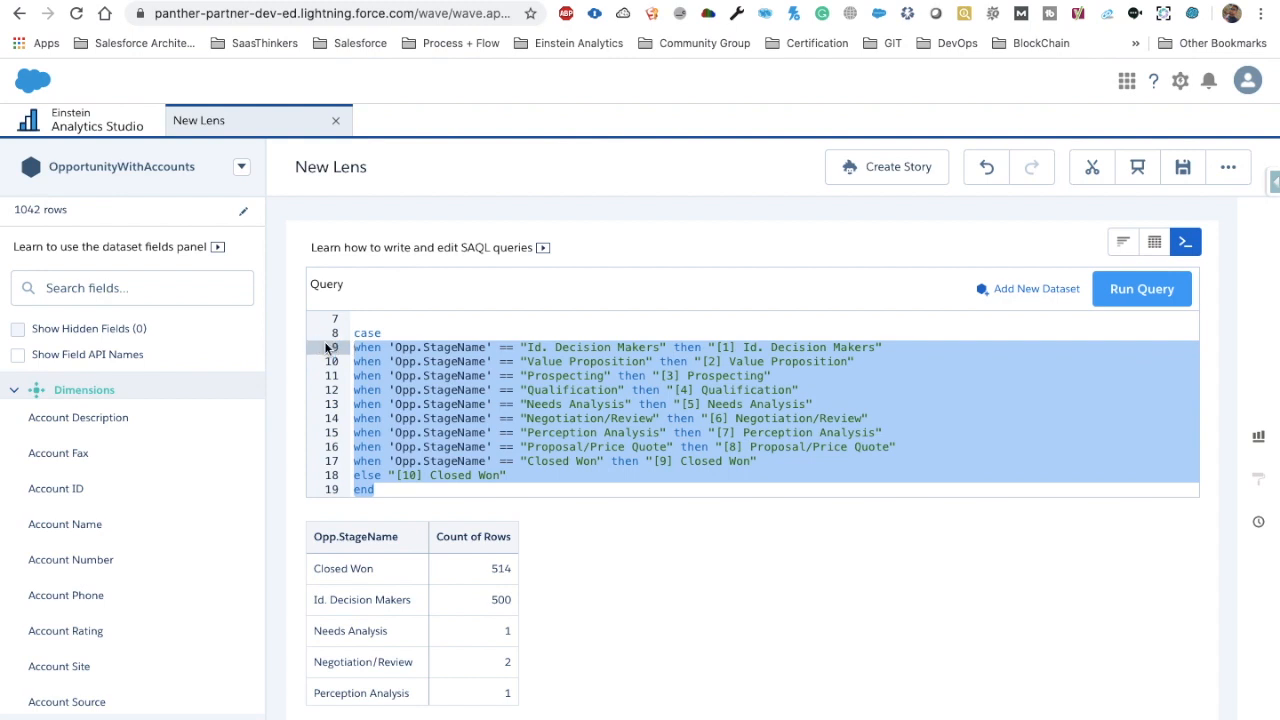
{"action": "key", "text": "shift+Up"}
{"action": "key", "text": "BackSpace"}
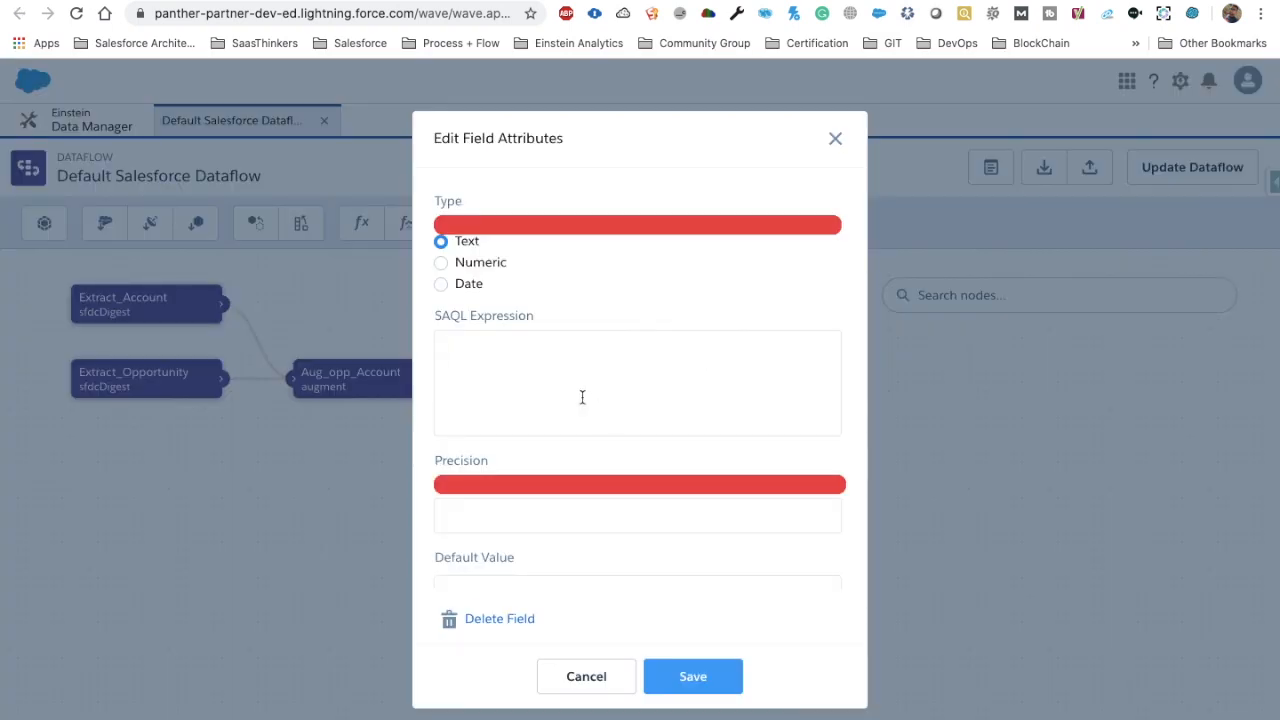
Switch to the dataflow editor, paste the case expression as the STAGENAME field's SAQL expression and save the field
{"action": "key", "text": "ctrl+v"}
{"action": "scroll", "coordinate": [642, 414], "scroll_direction": "up", "scroll_amount": 3}
{"action": "scroll", "coordinate": [642, 414], "scroll_direction": "up", "scroll_amount": 3}
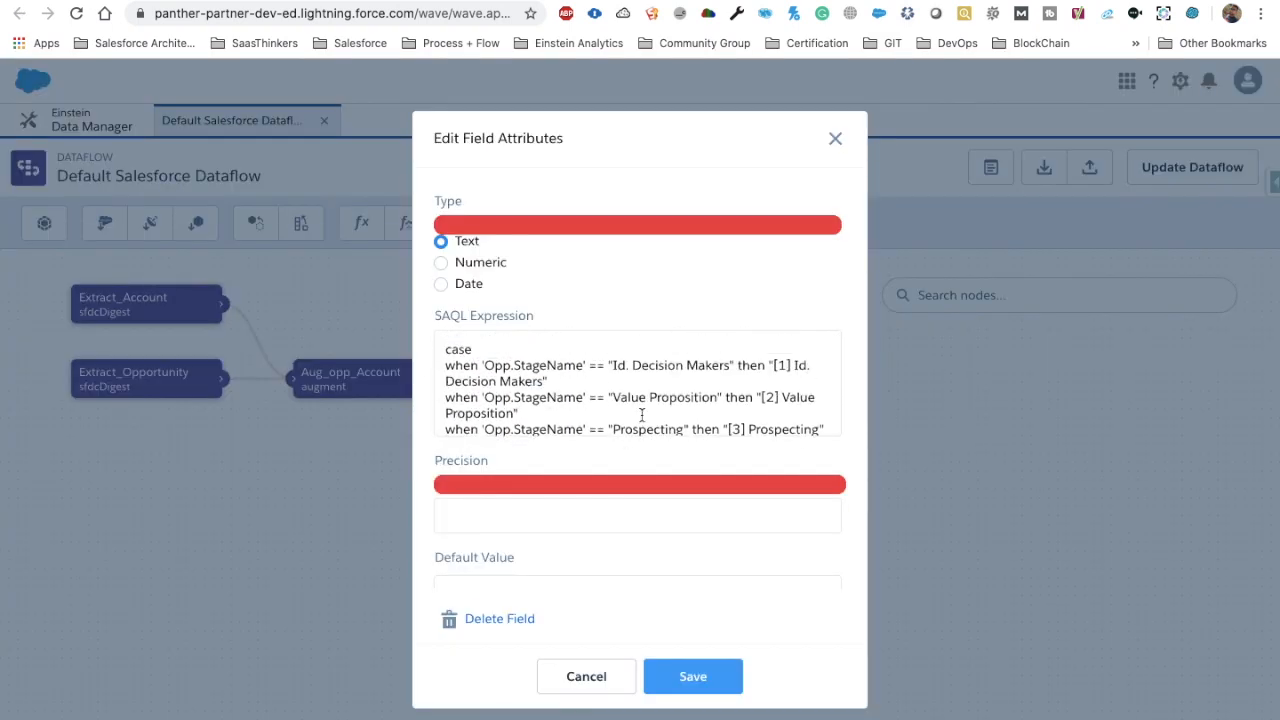
{"action": "scroll", "coordinate": [642, 414], "scroll_direction": "down", "scroll_amount": 5}
{"action": "scroll", "coordinate": [640, 414], "scroll_direction": "up", "scroll_amount": 5}
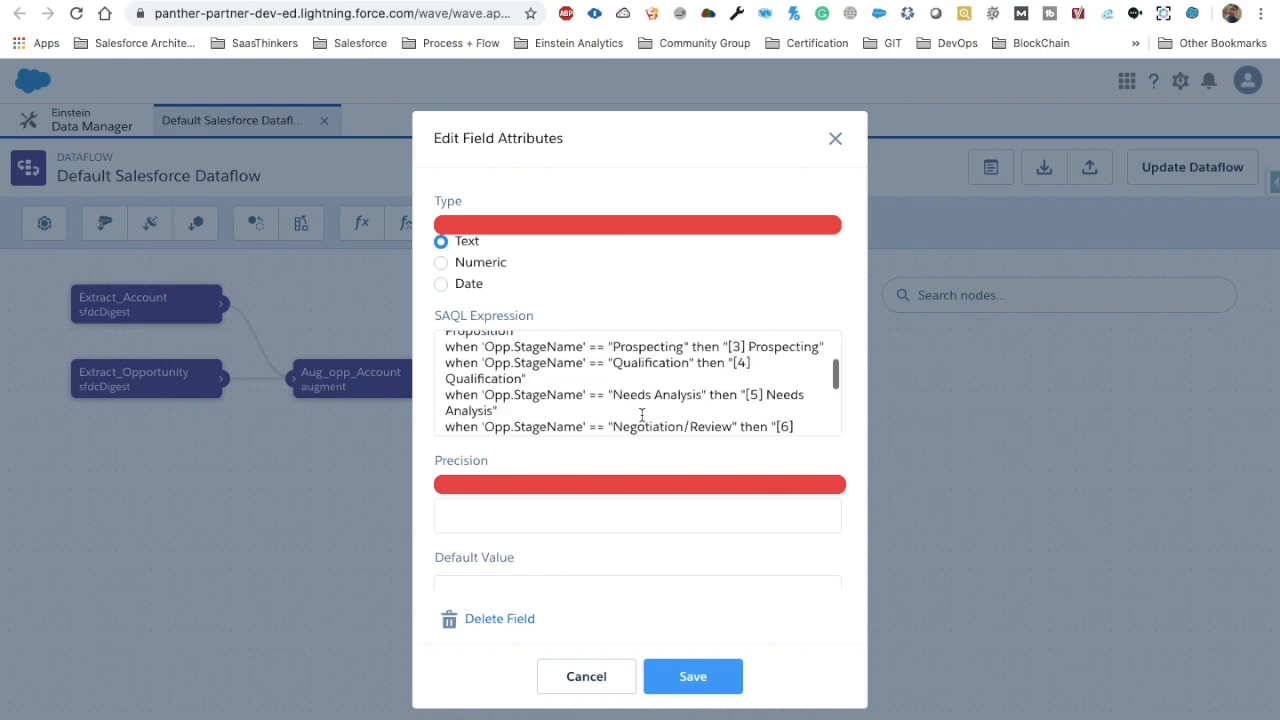
{"action": "left_click", "coordinate": [704, 674]}
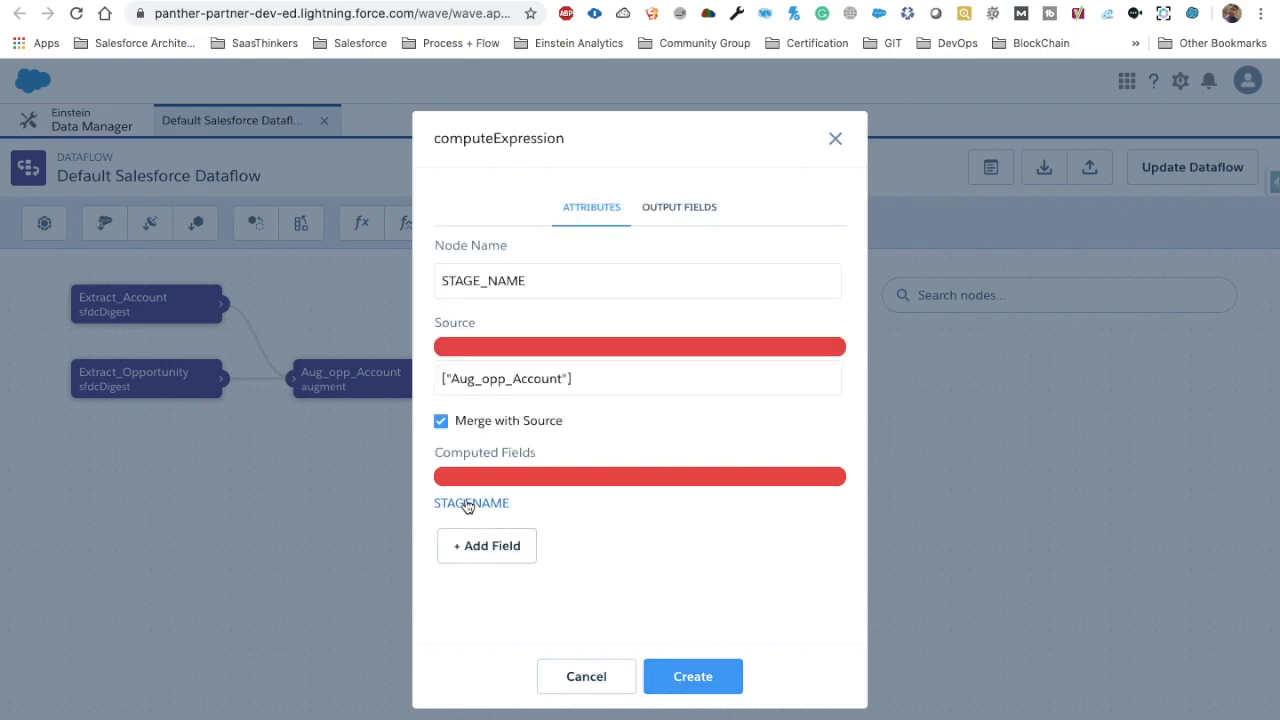
Add another computed field to the STAGE_NAME node and name it System_Id
{"action": "left_click", "coordinate": [502, 545]}
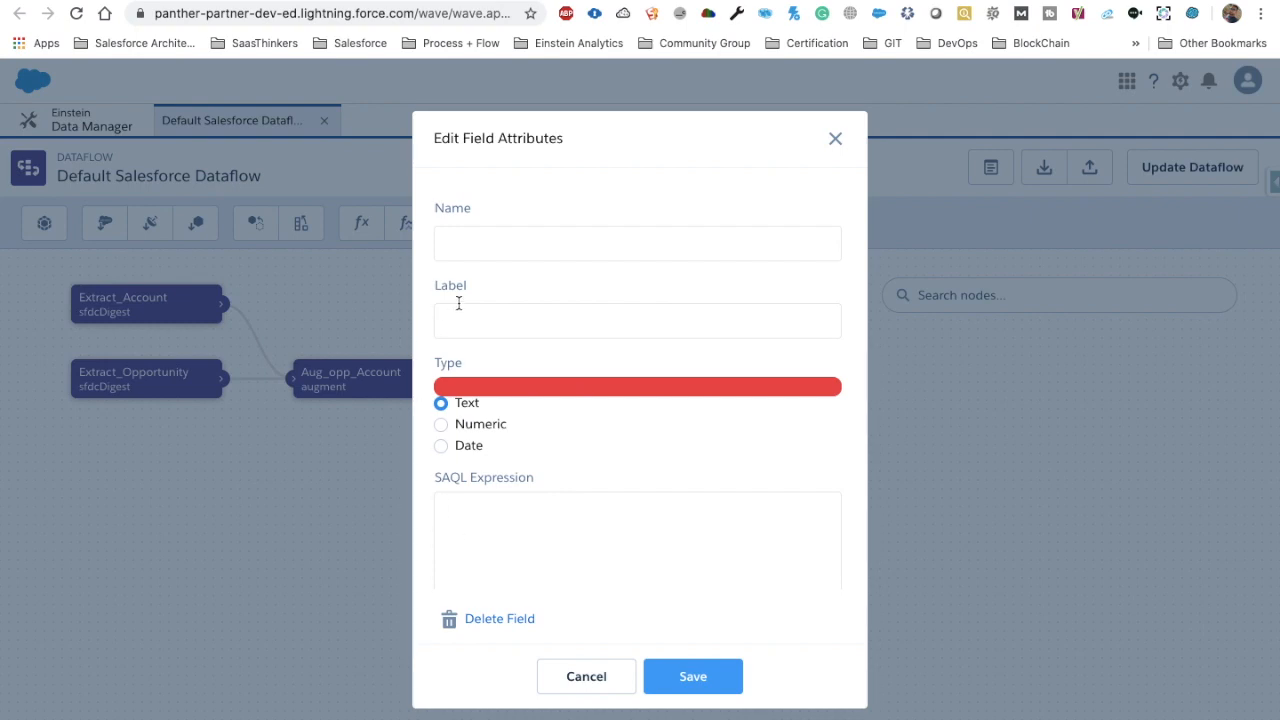
{"action": "left_click", "coordinate": [528, 251]}
{"action": "type", "text": "em_Id"}
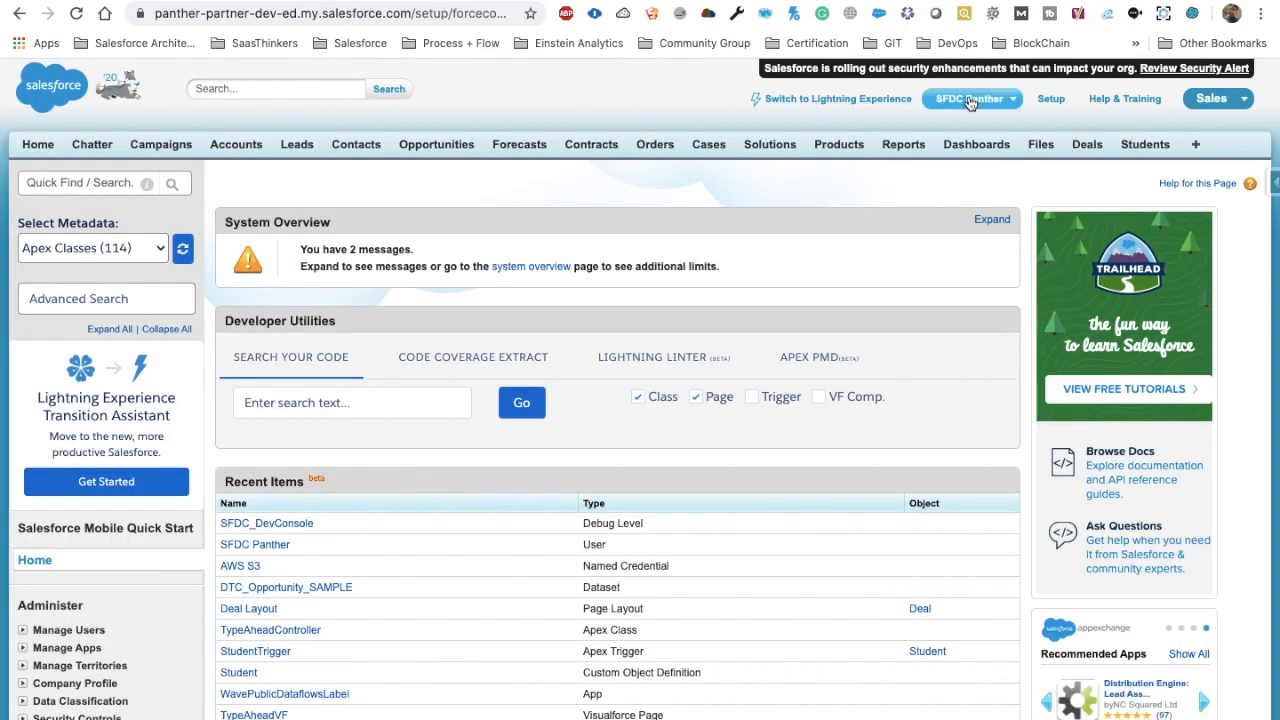
Switch to the Salesforce org, open the logged-in user's profile and go to its personal settings
{"action": "left_click", "coordinate": [967, 99]}
{"action": "left_click", "coordinate": [915, 175]}
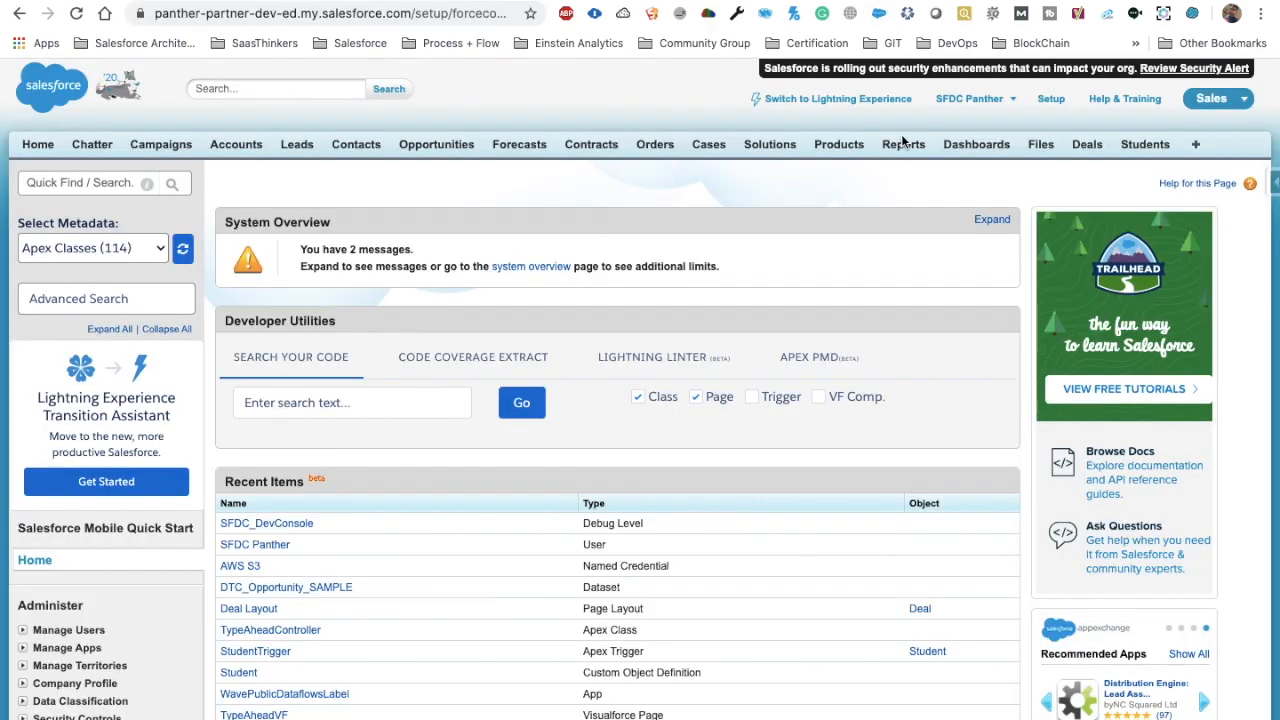
{"action": "left_click", "coordinate": [987, 113]}
{"action": "left_click", "coordinate": [912, 131]}
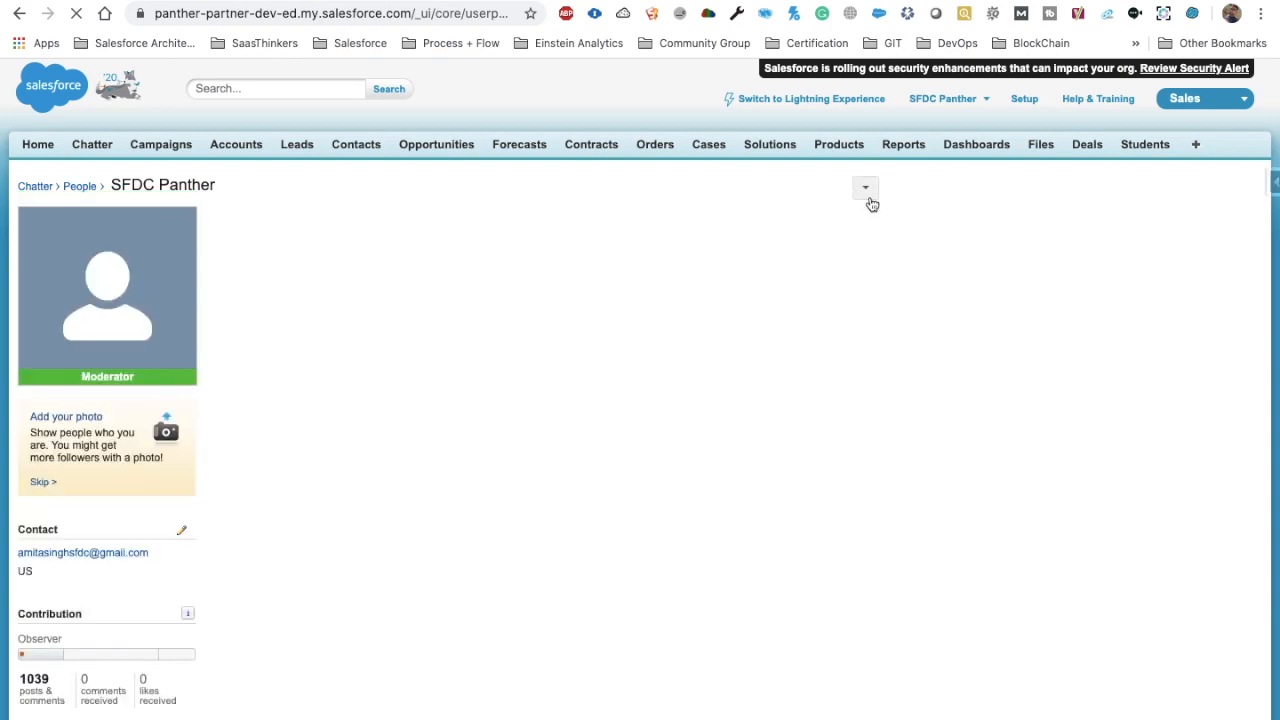
{"action": "left_click", "coordinate": [866, 189]}
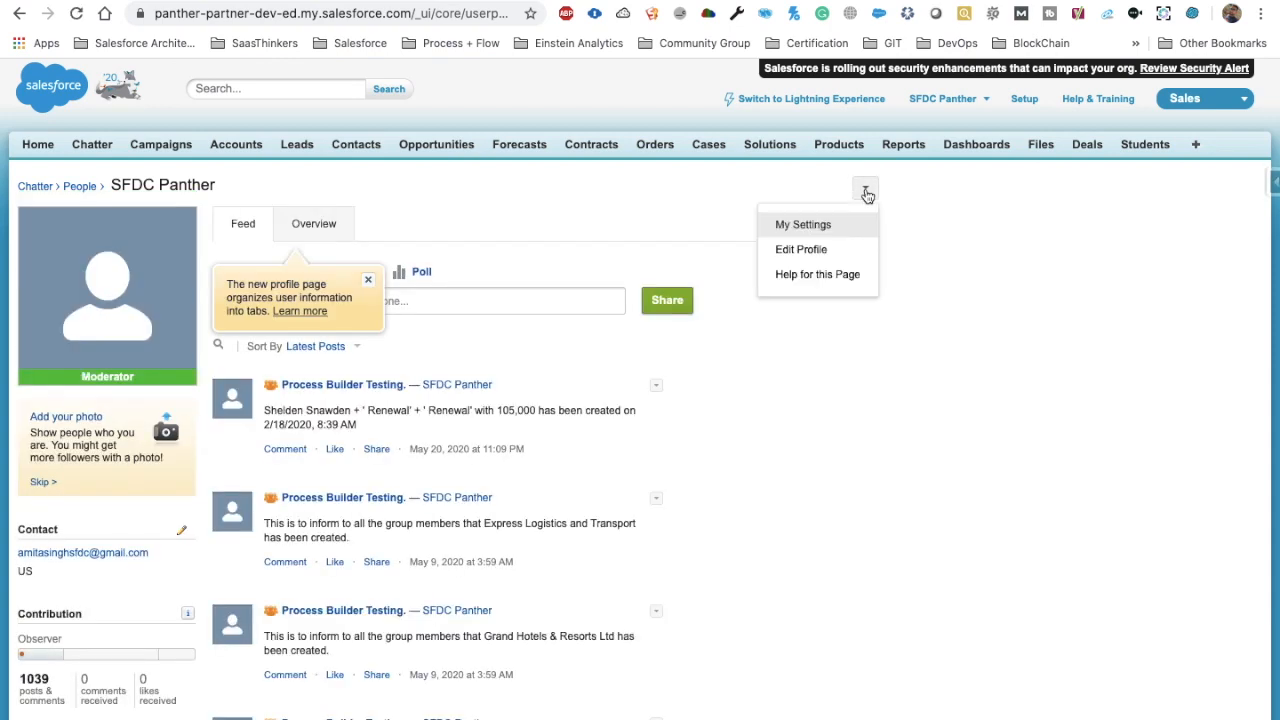
{"action": "left_click", "coordinate": [816, 230]}
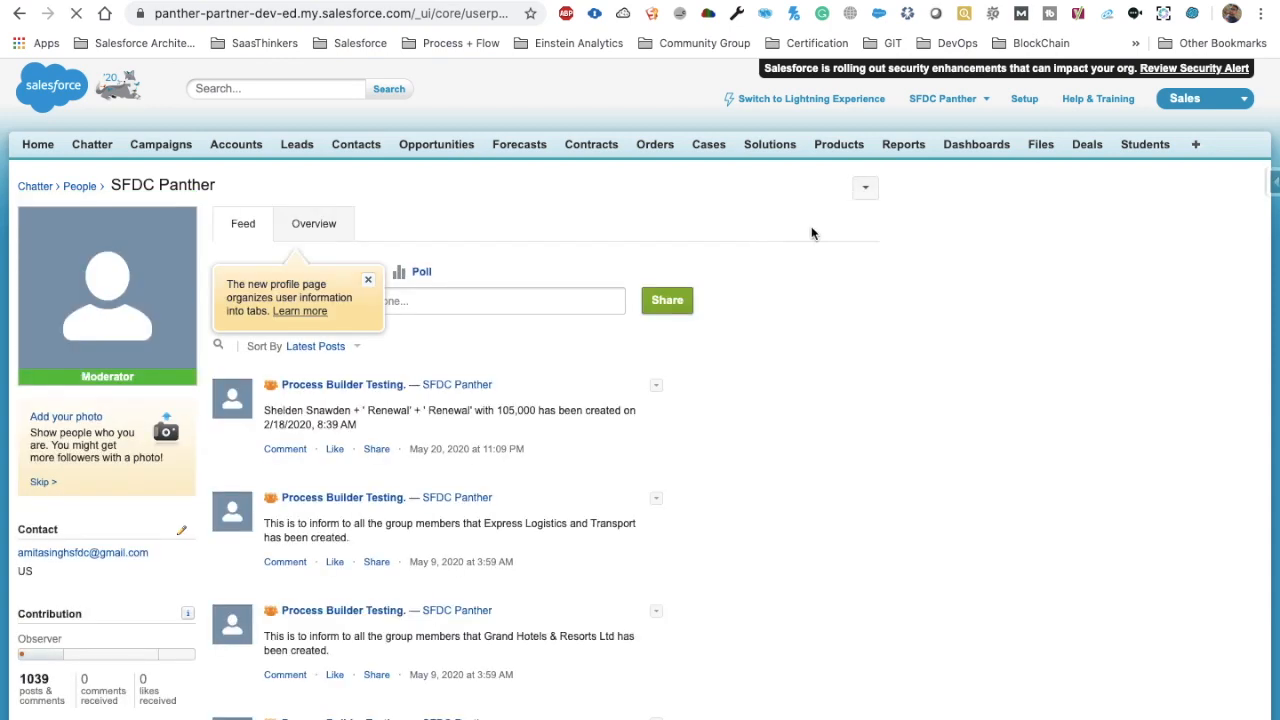
Open Advanced User Details and copy the user's record ID from the page address
{"action": "left_click", "coordinate": [440, 19]}
{"action": "key", "text": "Right"}
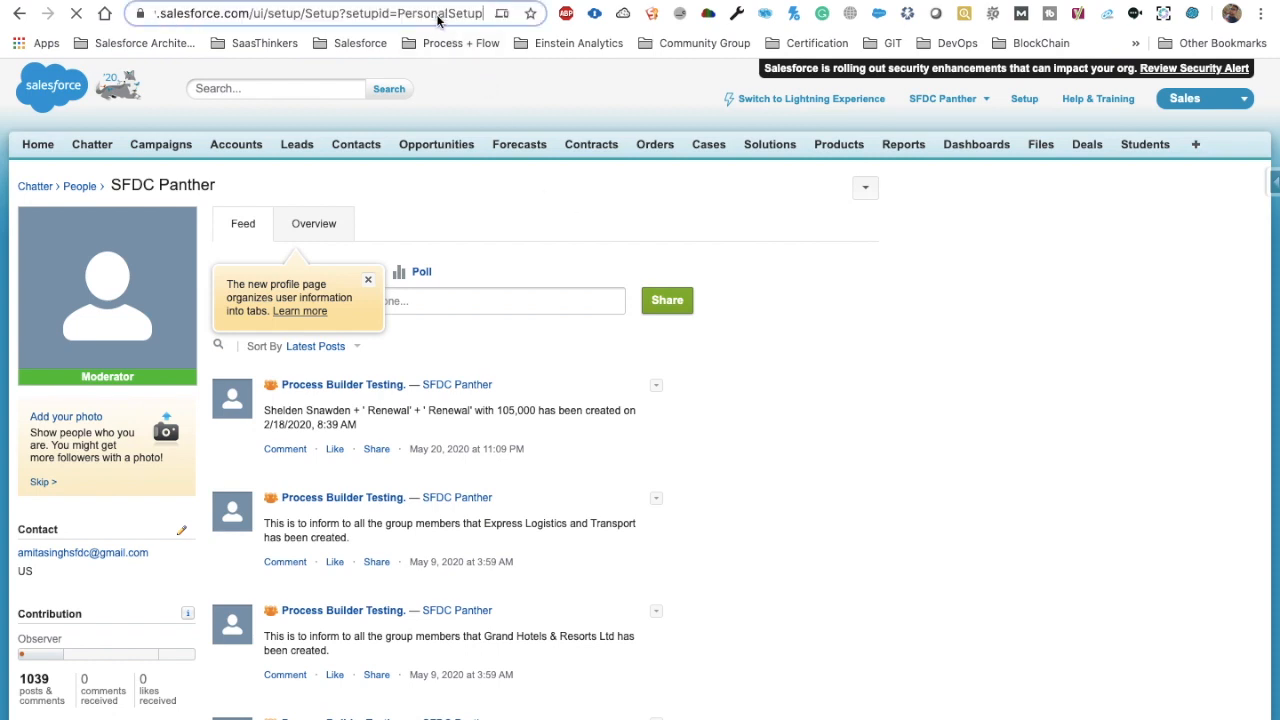
{"action": "left_click", "coordinate": [66, 279]}
{"action": "left_click", "coordinate": [108, 566]}
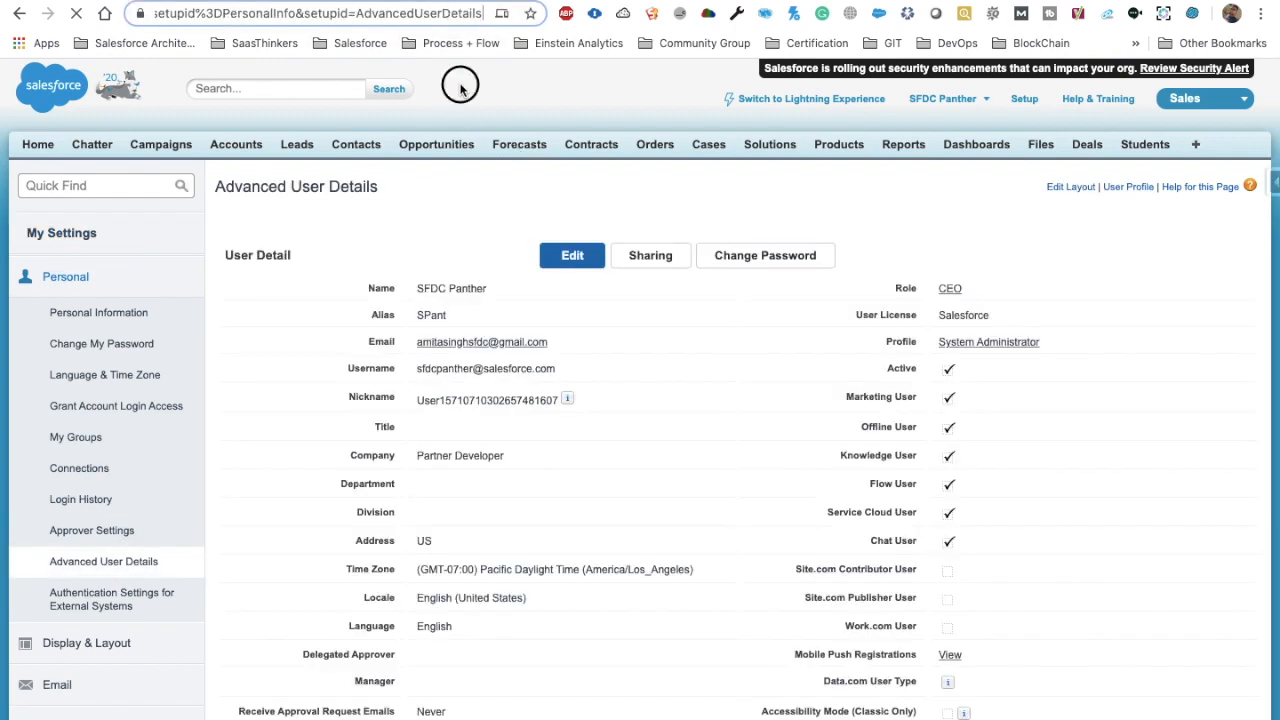
{"action": "double_click", "coordinate": [430, 12]}
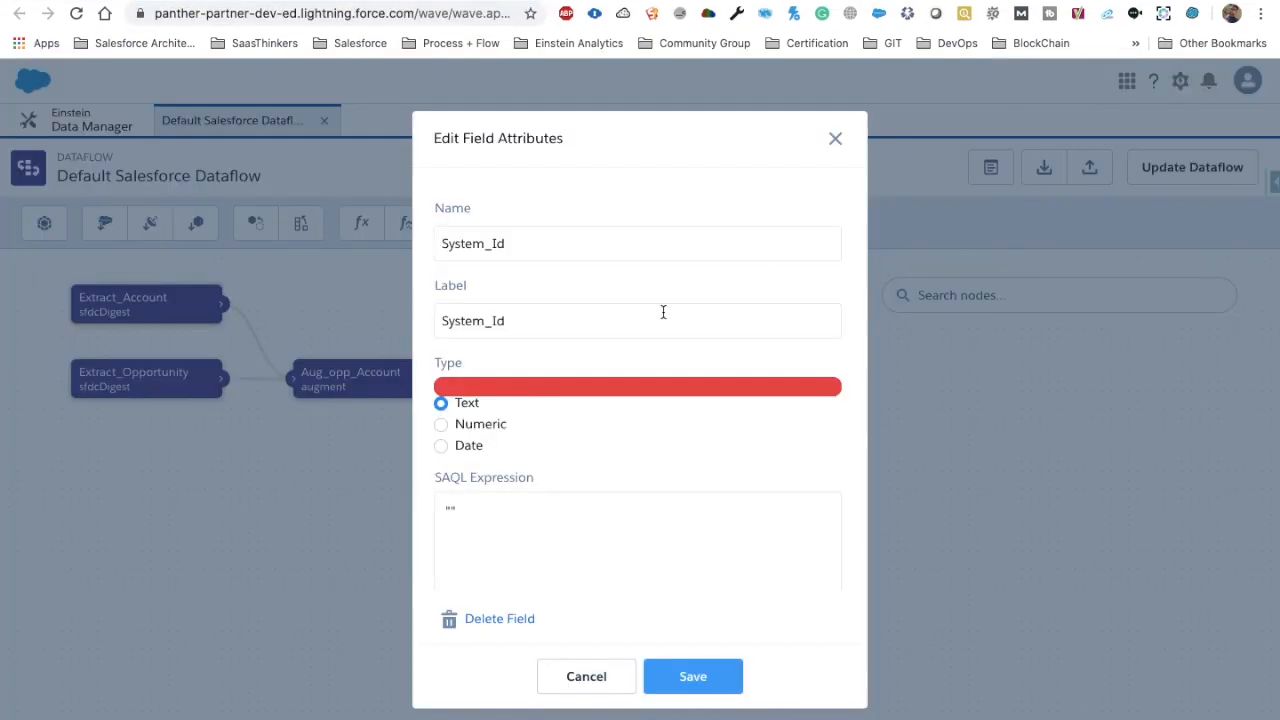
Return to the dataflow editor, enter the user's record ID in quotes as System_Id's SAQL expression and save the field
{"action": "type", "text": "0053k00000ARV4c"}
{"action": "type", "text": "\""}
{"action": "left_click", "coordinate": [693, 676]}
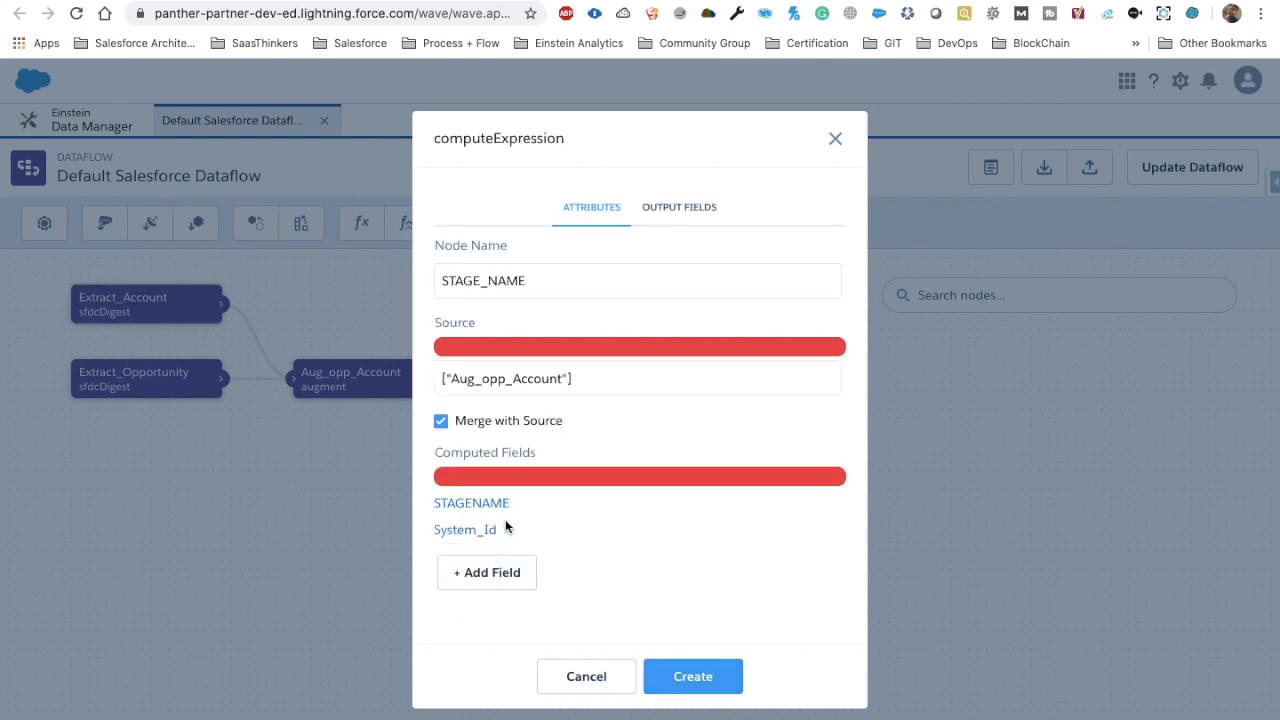
Create the STAGE_NAME computeExpression node and connect its output to the OpportunityWithAccounts register node
{"action": "left_click", "coordinate": [682, 690]}
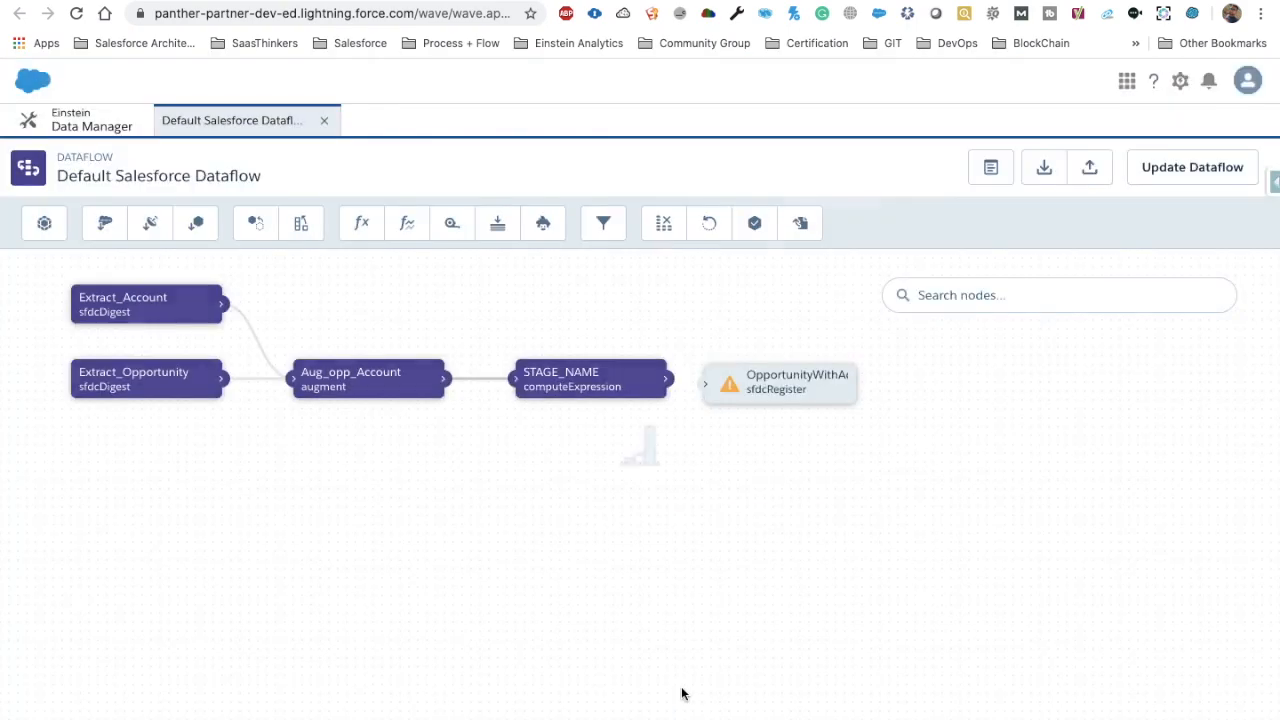
{"action": "left_click_drag", "start_coordinate": [666, 379], "coordinate": [908, 366]}
Check the OpportunityWithAccounts node's attributes, search its output fields for StageName and save the node
{"action": "left_click", "coordinate": [908, 366]}
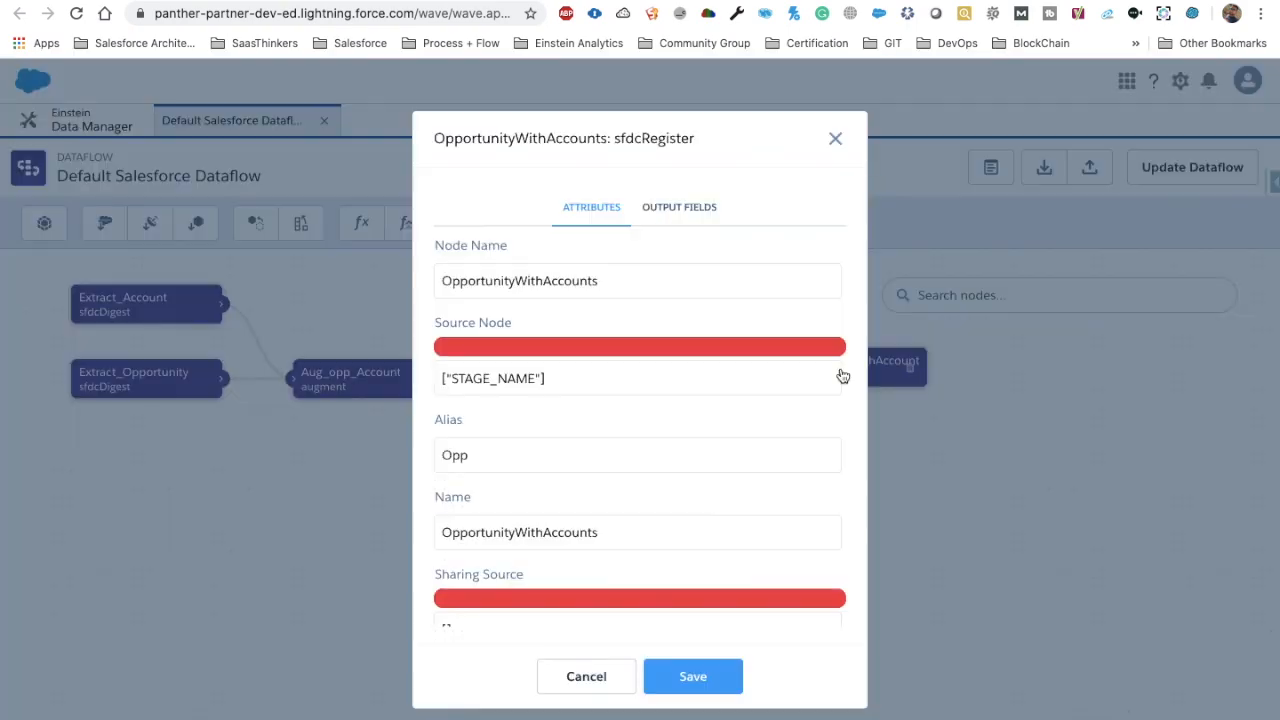
{"action": "left_click_drag", "start_coordinate": [634, 528], "coordinate": [417, 528]}
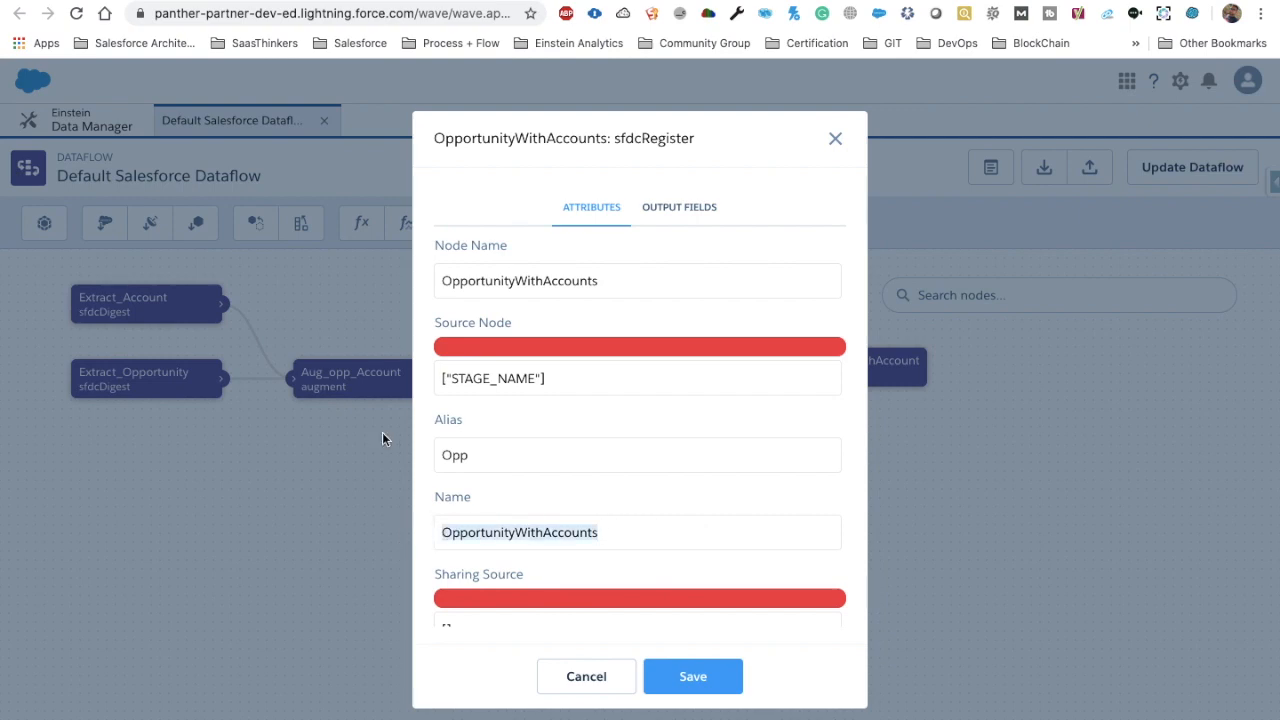
{"action": "left_click", "coordinate": [690, 208]}
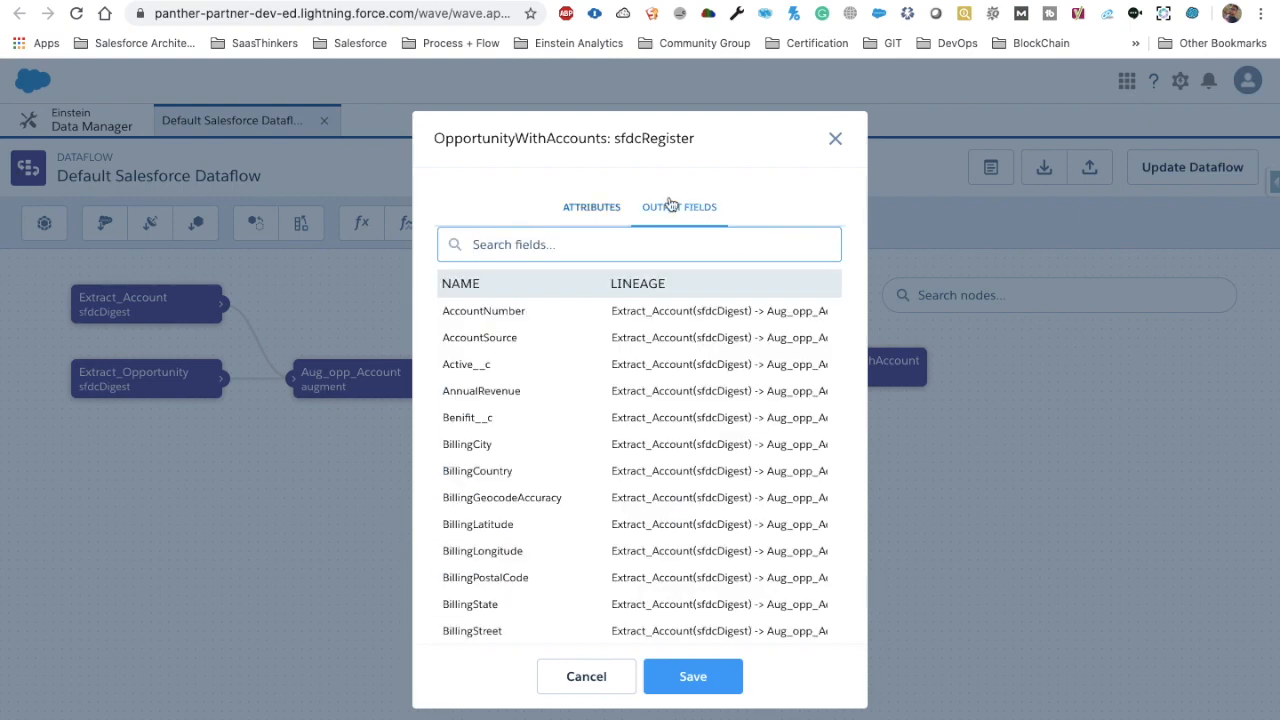
{"action": "type", "text": "StageName"}
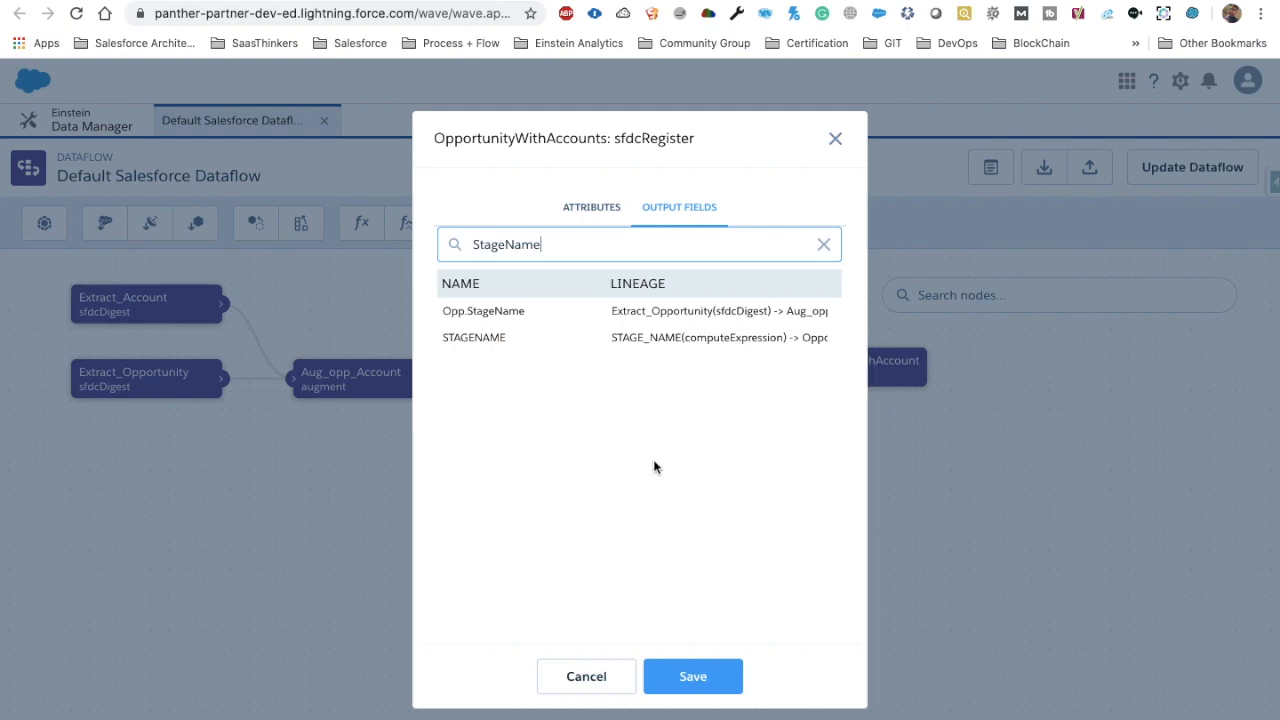
{"action": "left_click", "coordinate": [698, 680]}
Update the Default Salesforce Dataflow, overwriting the current version, and run it
{"action": "left_click", "coordinate": [1177, 170]}
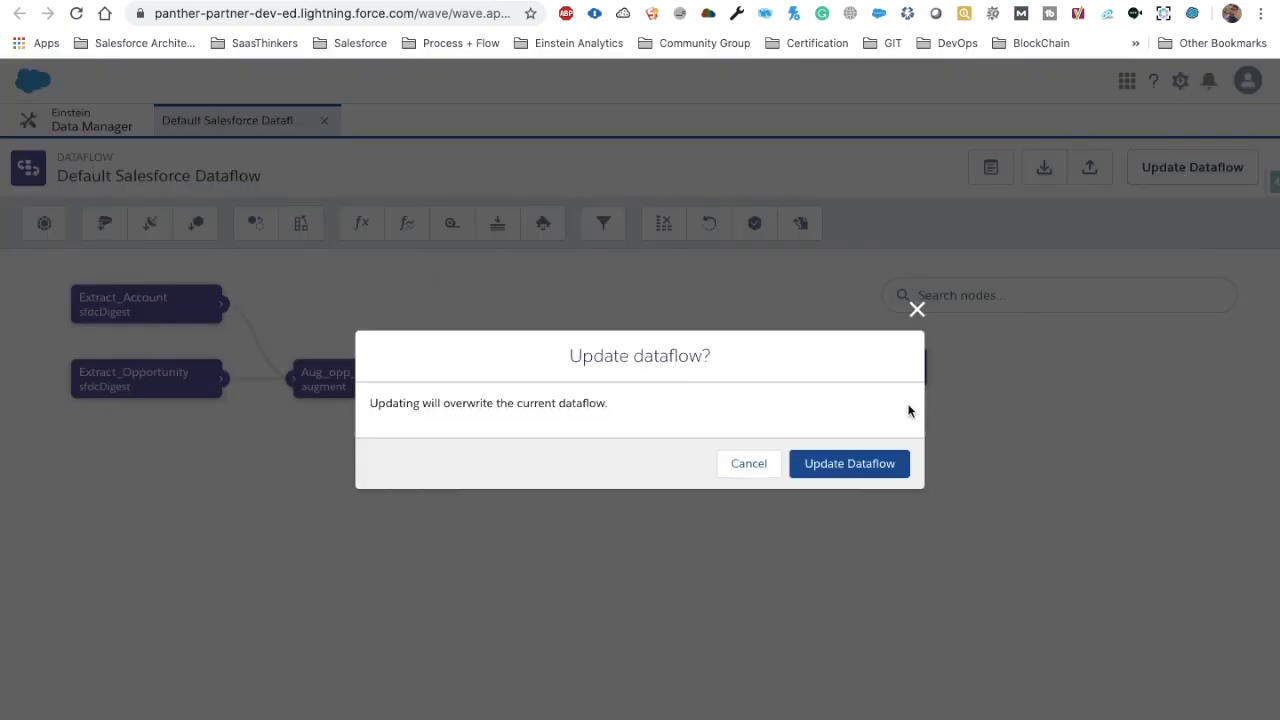
{"action": "left_click", "coordinate": [854, 462]}
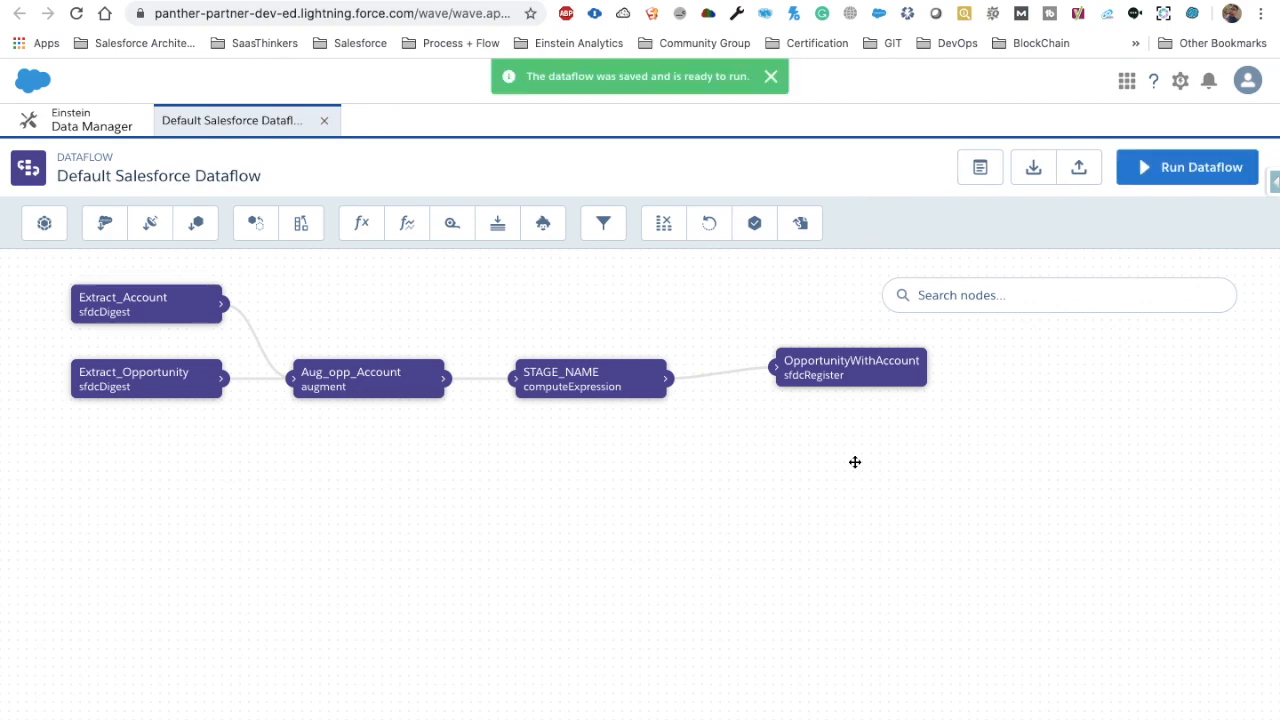
{"action": "left_click", "coordinate": [1154, 169]}
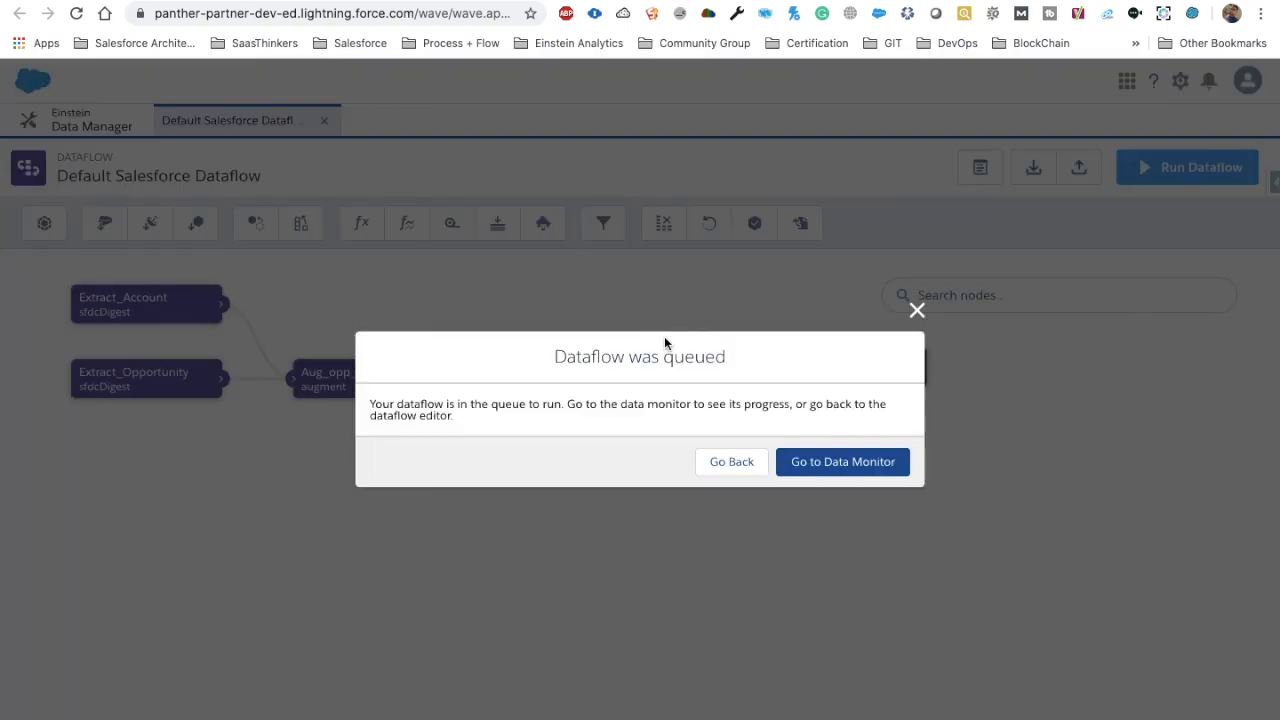
Go to the data monitor and refresh the job list to follow the dataflow run
{"action": "left_click", "coordinate": [833, 466]}
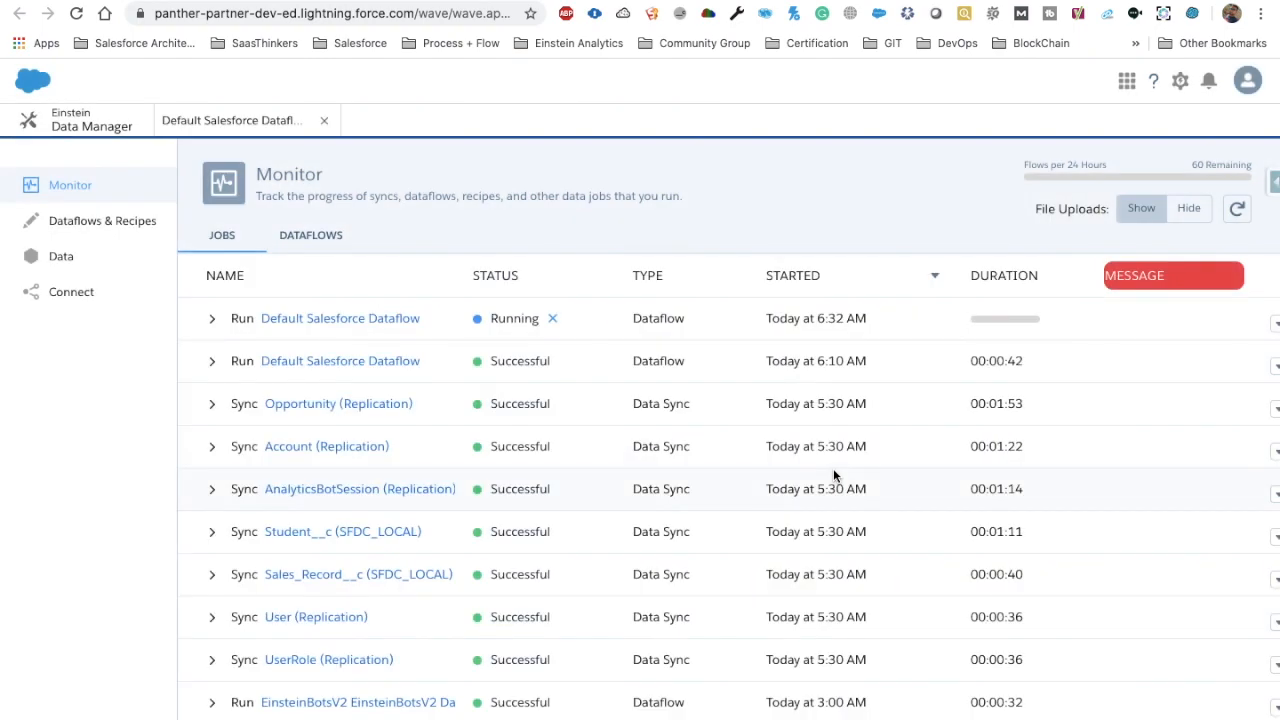
{"action": "left_click", "coordinate": [1238, 209]}
{"action": "left_click", "coordinate": [1237, 209]}
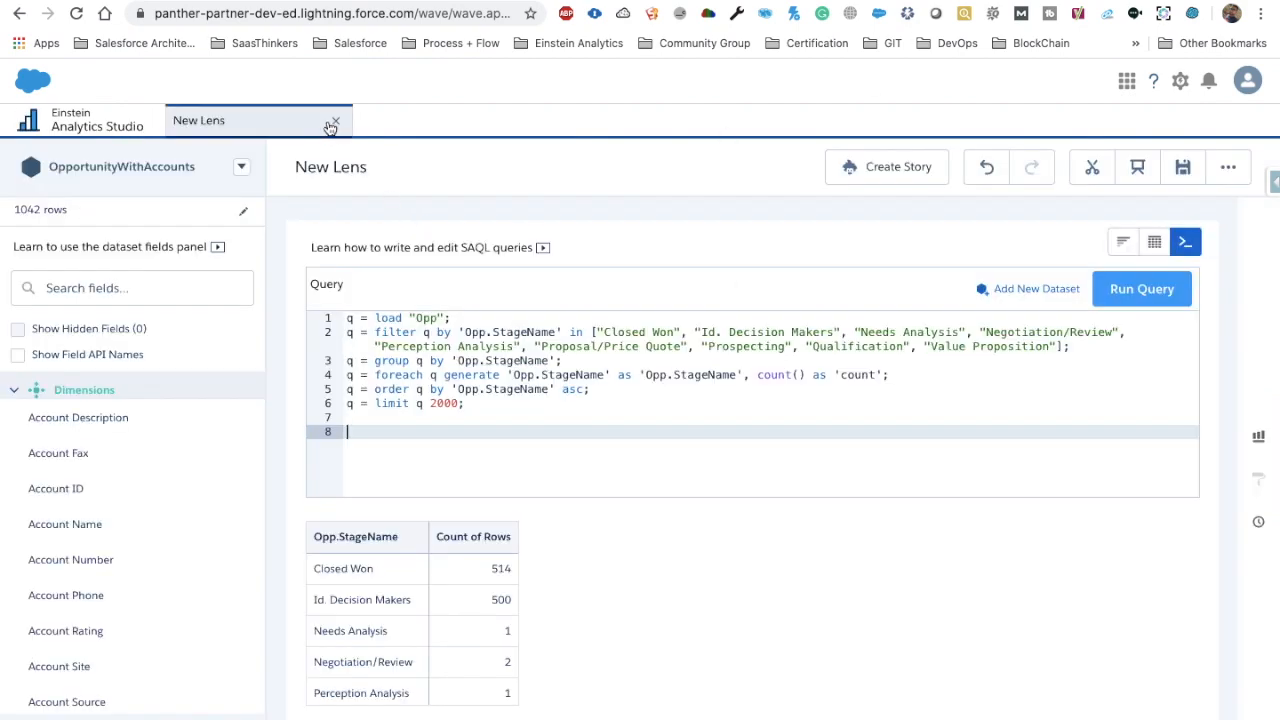
In Analytics Studio, close the open lens without saving, search for OpportunityWithAccounts and open that dataset in a new lens
{"action": "left_click", "coordinate": [335, 121]}
{"action": "left_click", "coordinate": [686, 465]}
{"action": "left_click", "coordinate": [403, 226]}
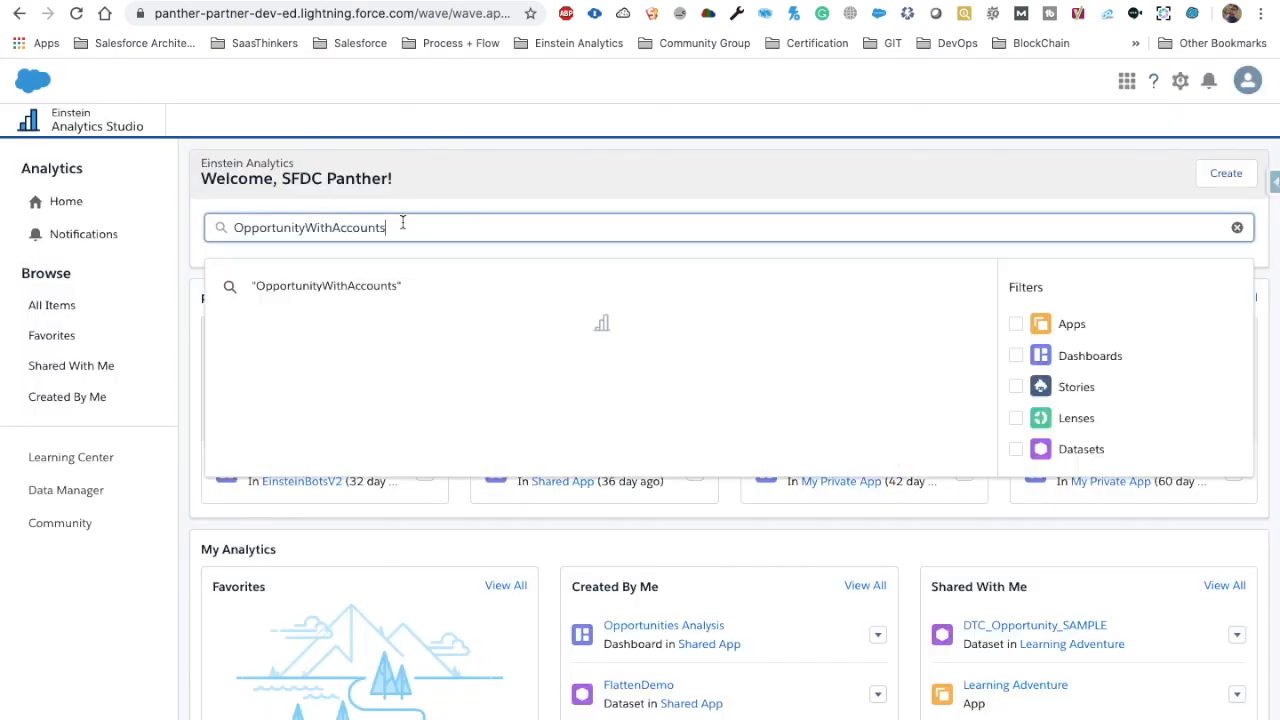
{"action": "left_click", "coordinate": [342, 324]}
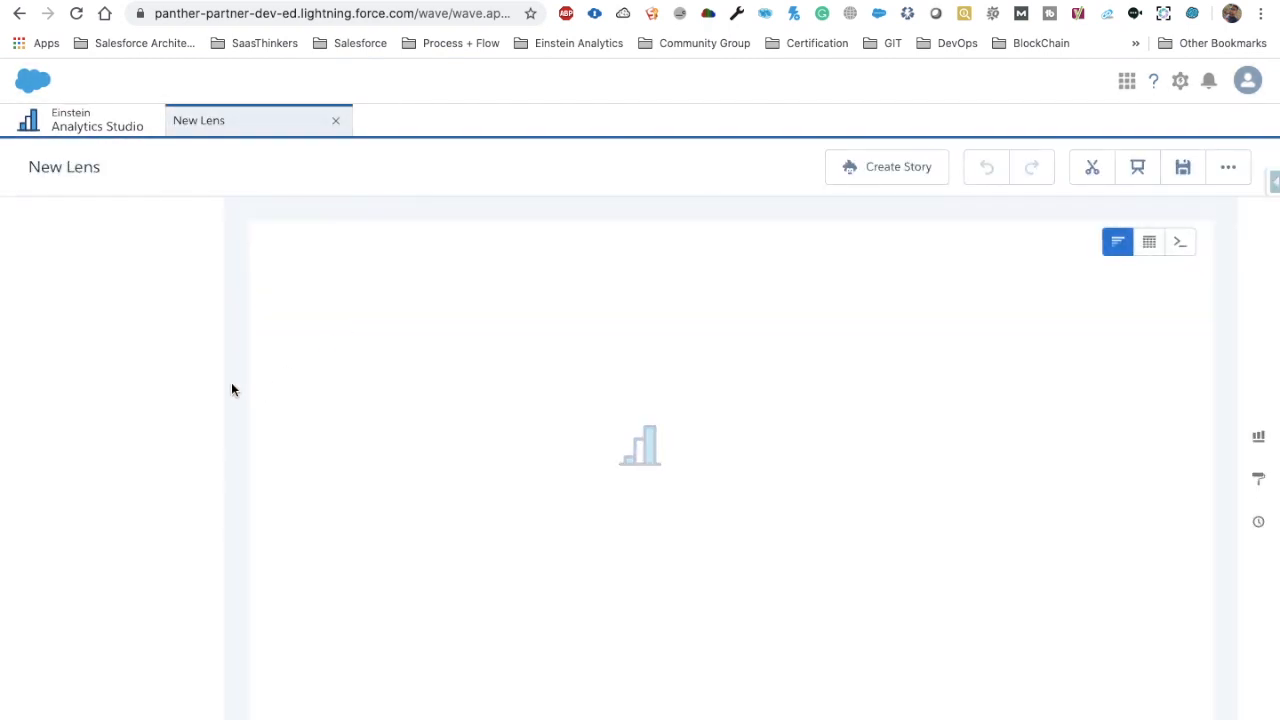
Search the grouping fields for Stage and group the lens's bars by STAGENAME
{"action": "left_click", "coordinate": [110, 462]}
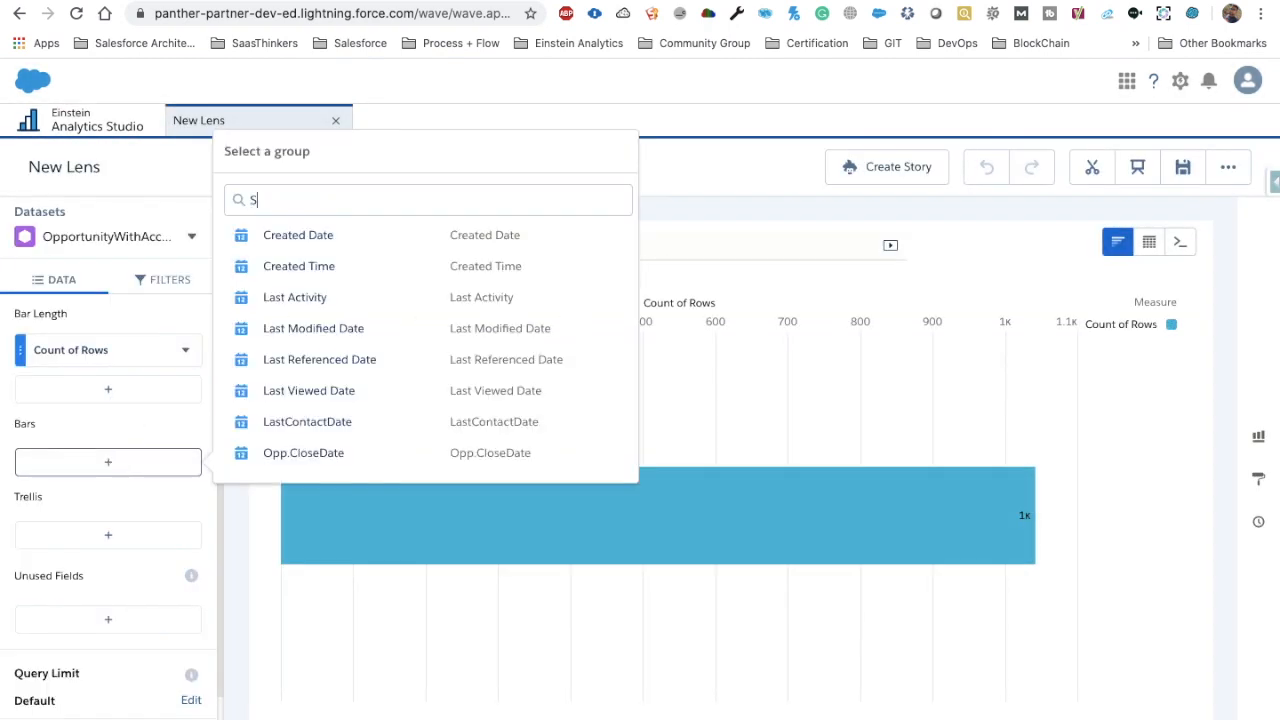
{"action": "type", "text": "Stage"}
{"action": "left_click", "coordinate": [300, 278]}
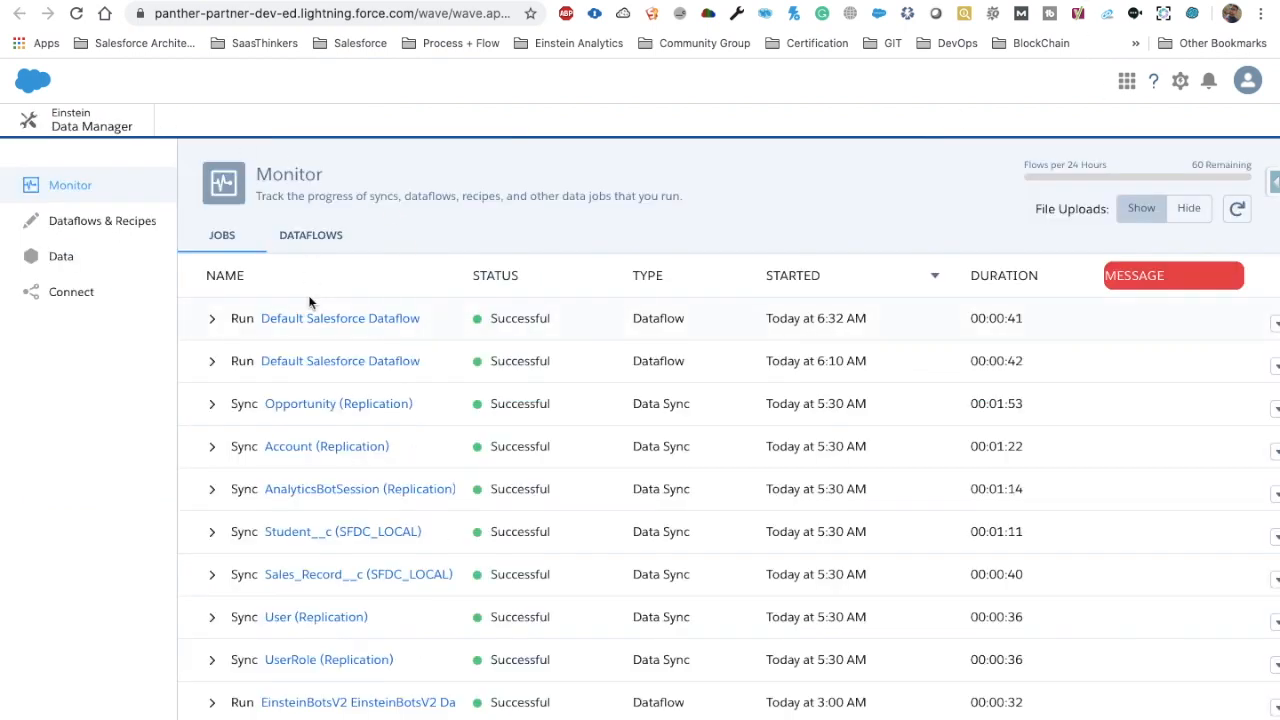
In Data Manager, open the Default Salesforce Dataflow and the STAGENAME computed field of its STAGE_NAME node for editing
{"action": "left_click", "coordinate": [114, 220]}
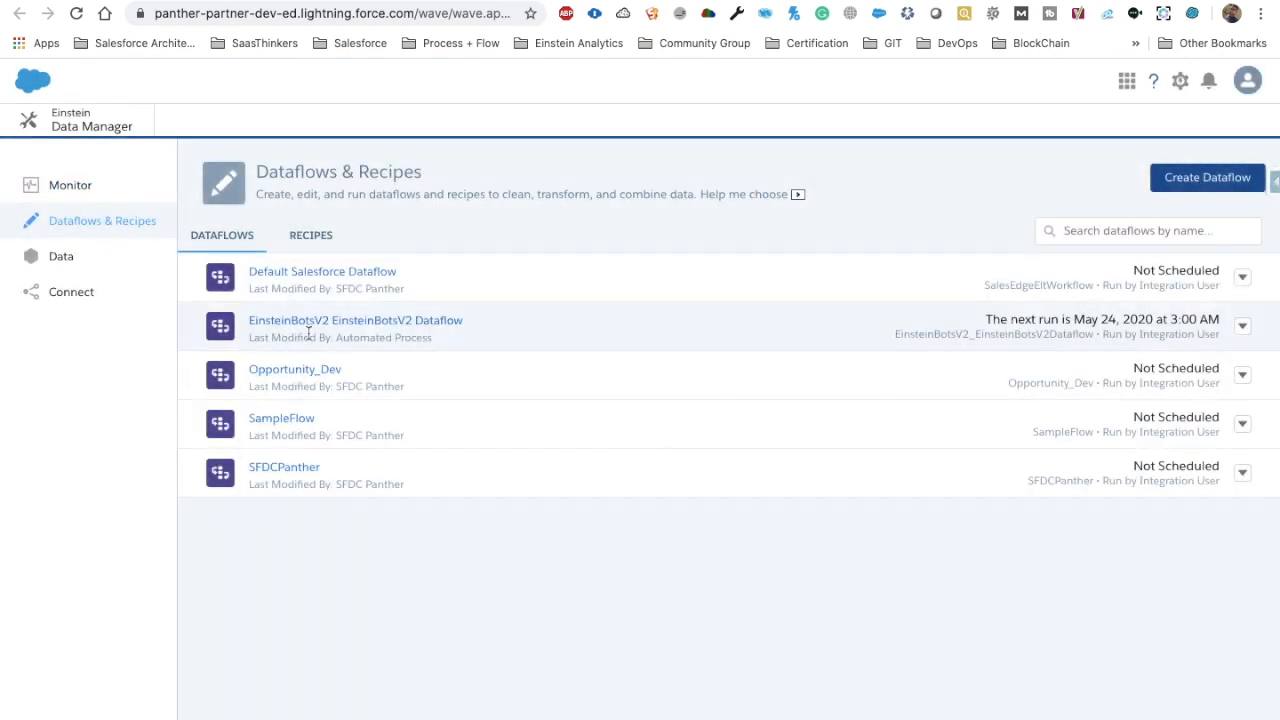
{"action": "left_click", "coordinate": [337, 272]}
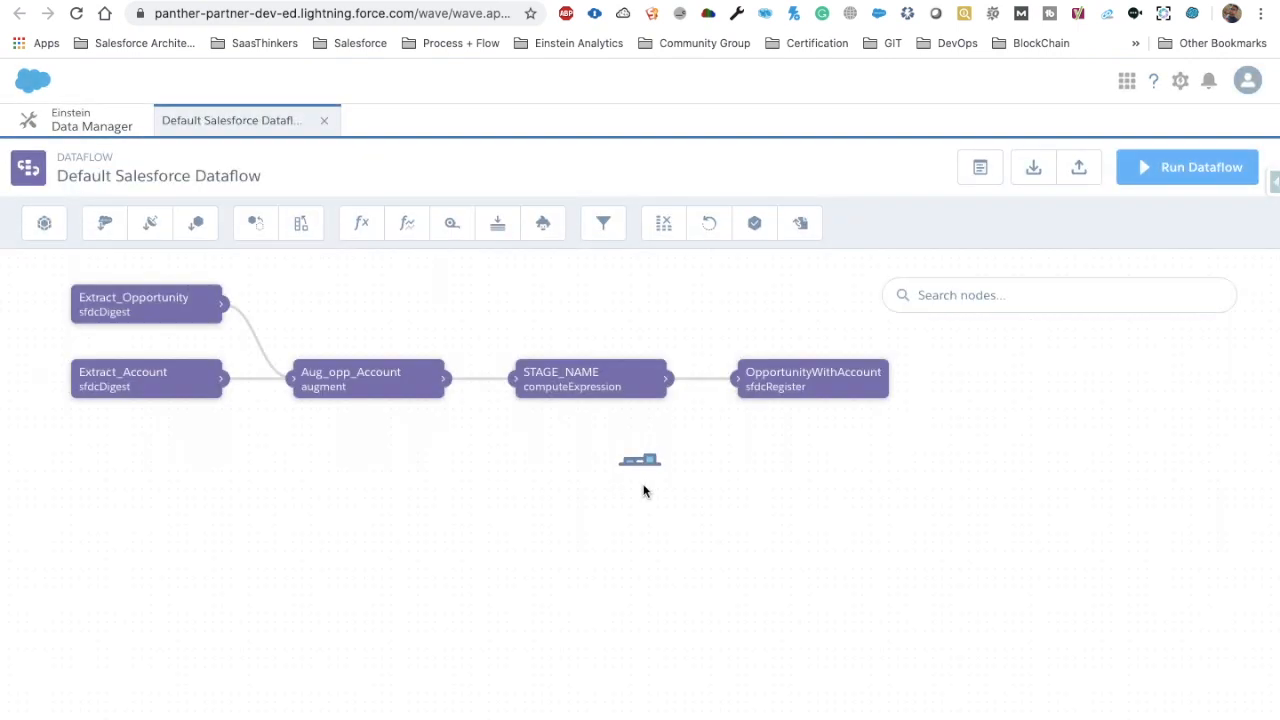
{"action": "left_click", "coordinate": [588, 392]}
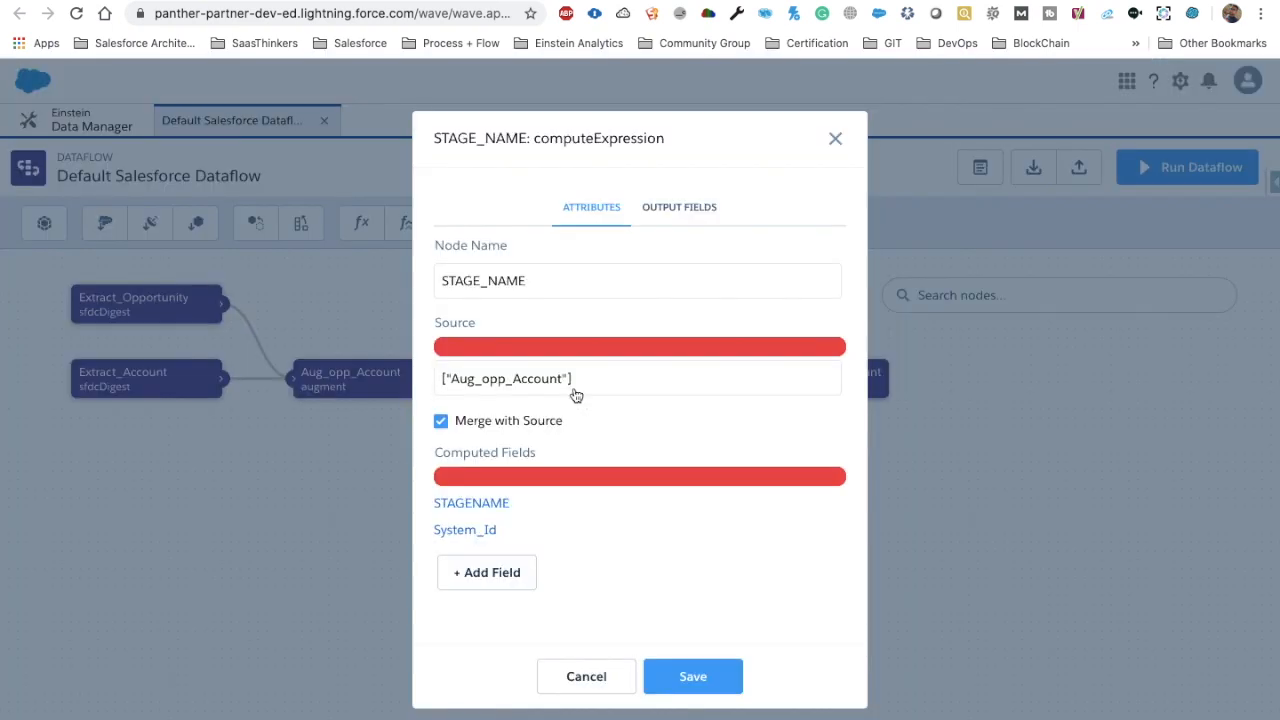
{"action": "left_click", "coordinate": [471, 503]}
Change the else value at the end of the STAGENAME SAQL expression to "[9] Closed Lost"
{"action": "scroll", "coordinate": [640, 530], "scroll_direction": "down", "scroll_amount": 5}
{"action": "double_click", "coordinate": [522, 563]}
{"action": "double_click", "coordinate": [560, 563]}
{"action": "key", "text": "BackSpace"}
{"action": "type", "text": "Lost"}
{"action": "double_click", "coordinate": [486, 563]}
{"action": "key", "text": "BackSpace"}
{"action": "scroll", "coordinate": [740, 580], "scroll_direction": "up", "scroll_amount": 5}
{"action": "scroll", "coordinate": [737, 580], "scroll_direction": "up", "scroll_amount": 3}
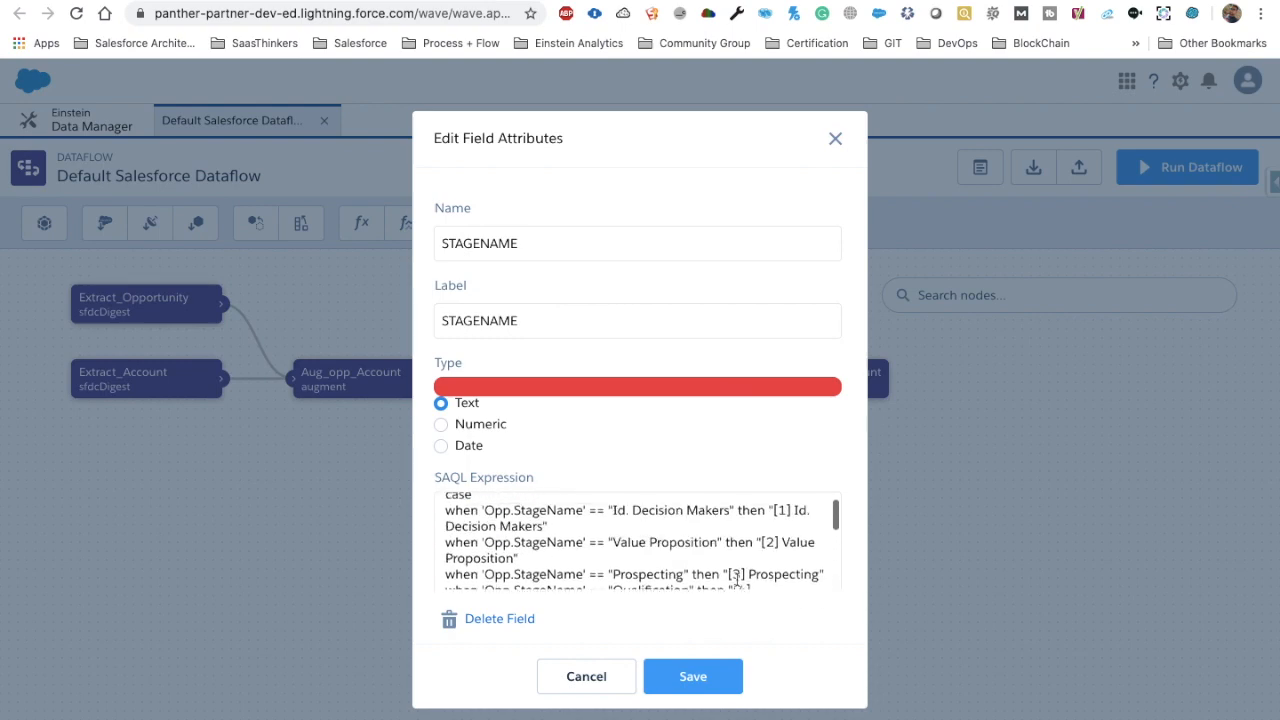
{"action": "scroll", "coordinate": [737, 580], "scroll_direction": "down", "scroll_amount": 8}
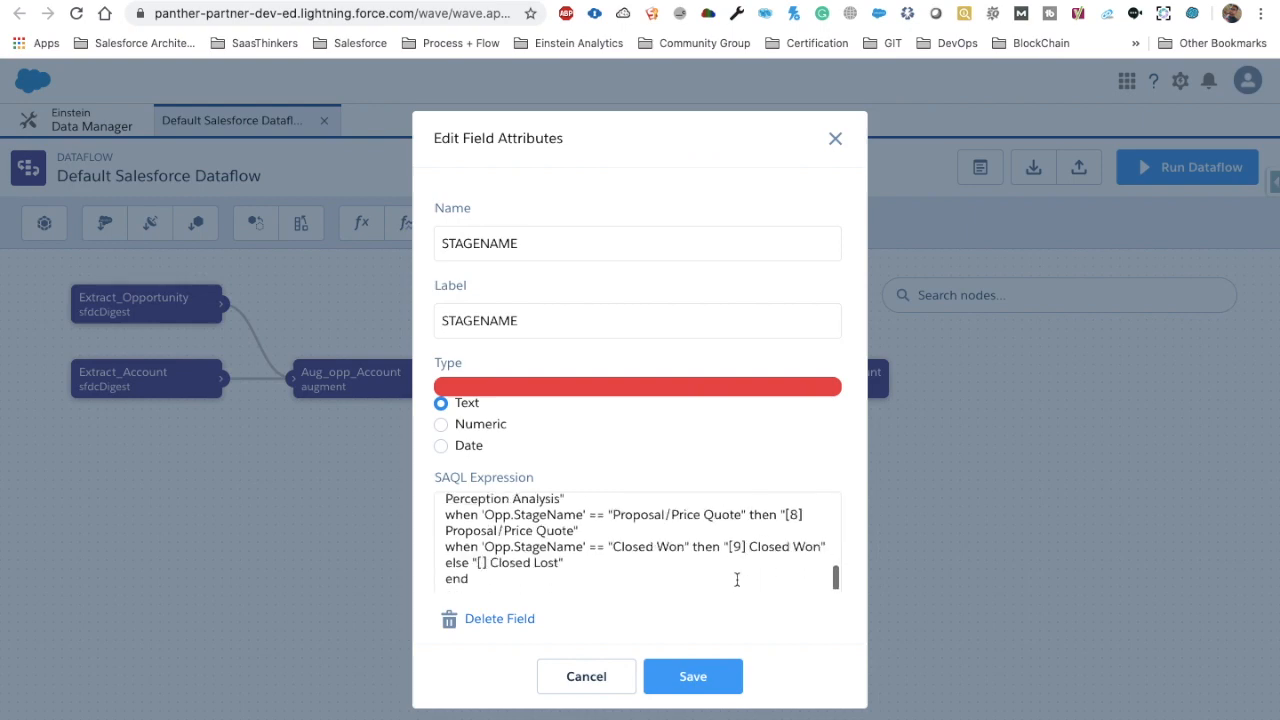
{"action": "type", "text": "9"}
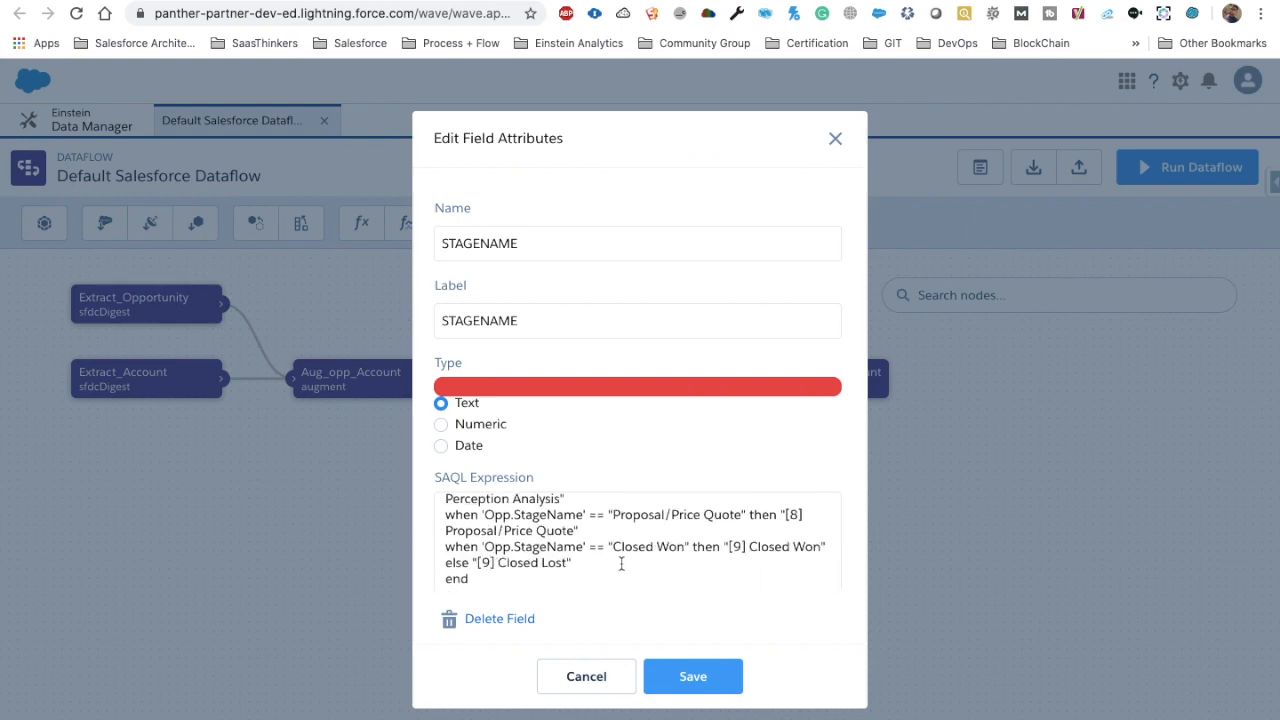
Review the STAGENAME expression, then save the field and the STAGE_NAME node, propagating the field changes to downstream nodes
{"action": "left_click_drag", "start_coordinate": [567, 563], "coordinate": [470, 565]}
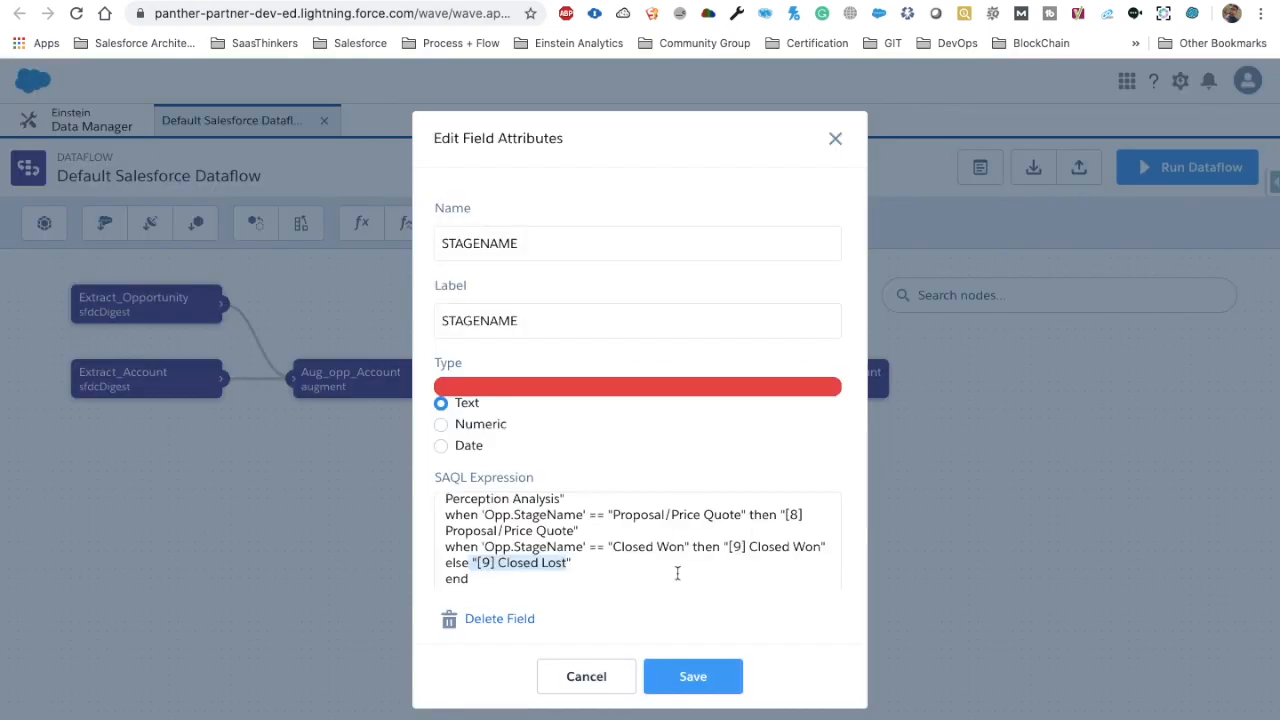
{"action": "left_click", "coordinate": [588, 568]}
{"action": "scroll", "coordinate": [605, 585], "scroll_direction": "up", "scroll_amount": 5}
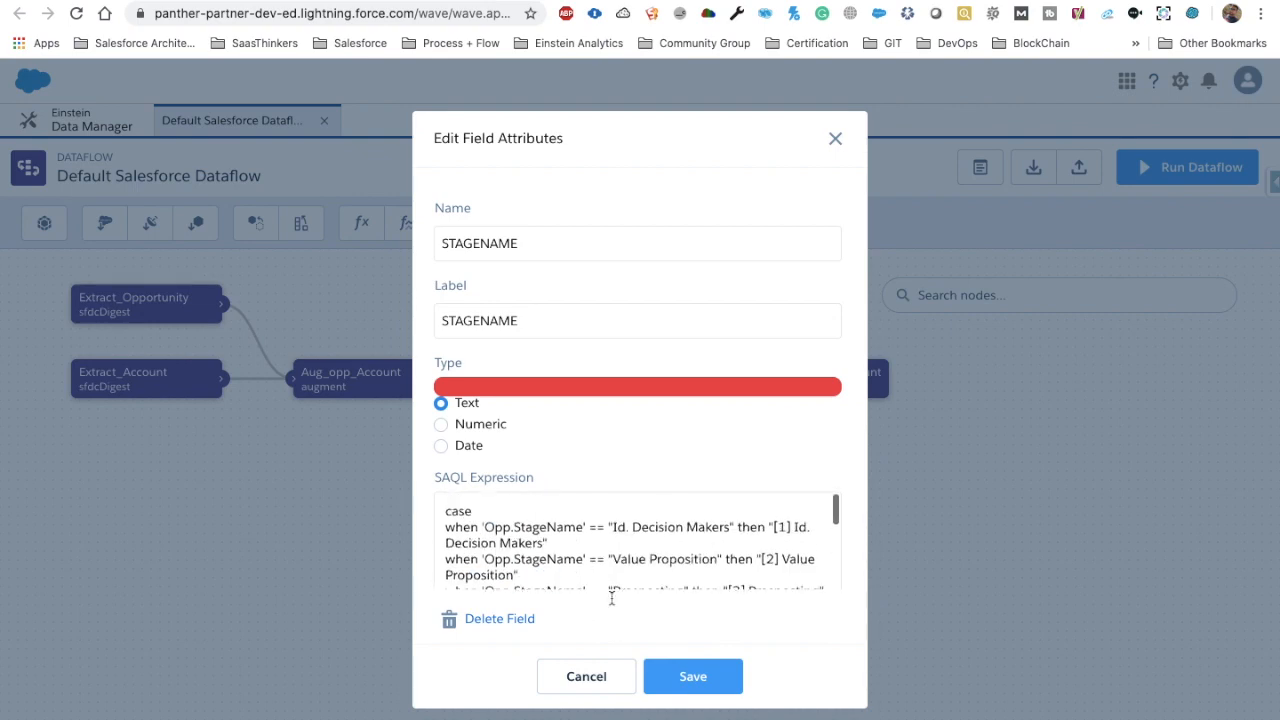
{"action": "left_click", "coordinate": [718, 680]}
{"action": "left_click", "coordinate": [718, 680]}
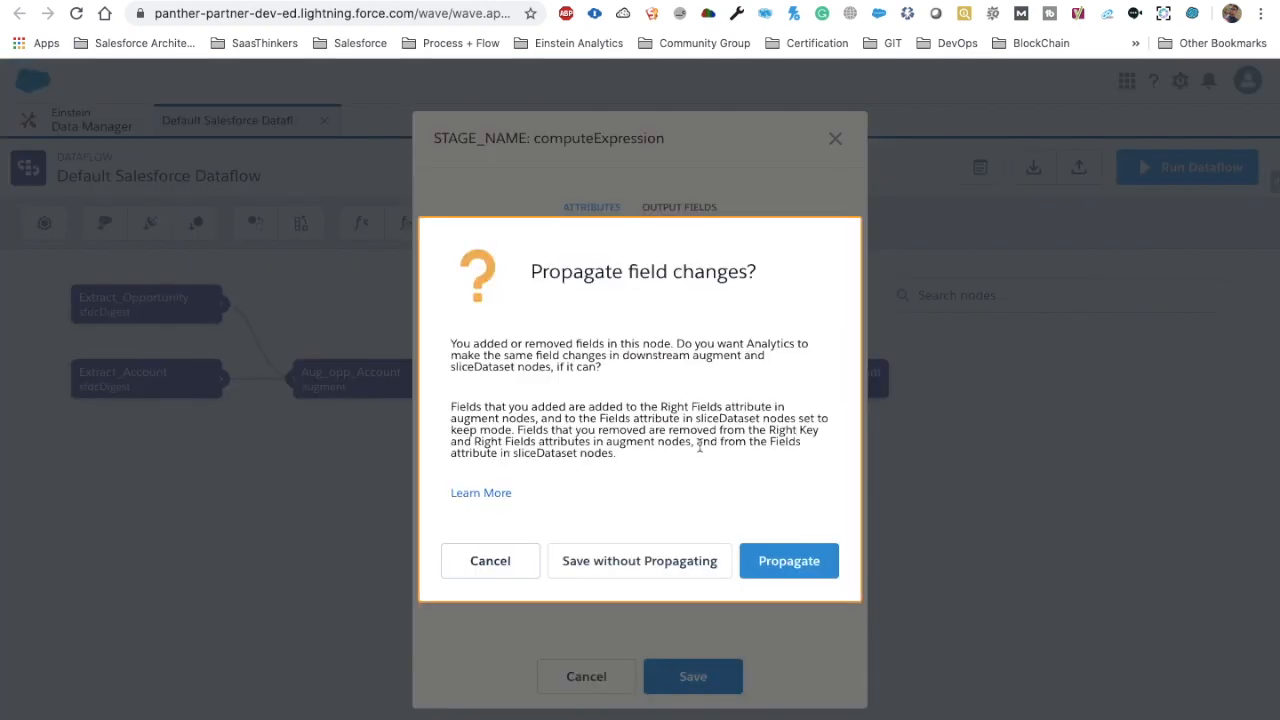
{"action": "left_click", "coordinate": [797, 559]}
Update and run the Default Salesforce Dataflow, and refresh the job list in the data monitor to follow the run
{"action": "left_click", "coordinate": [1195, 170]}
{"action": "left_click", "coordinate": [857, 461]}
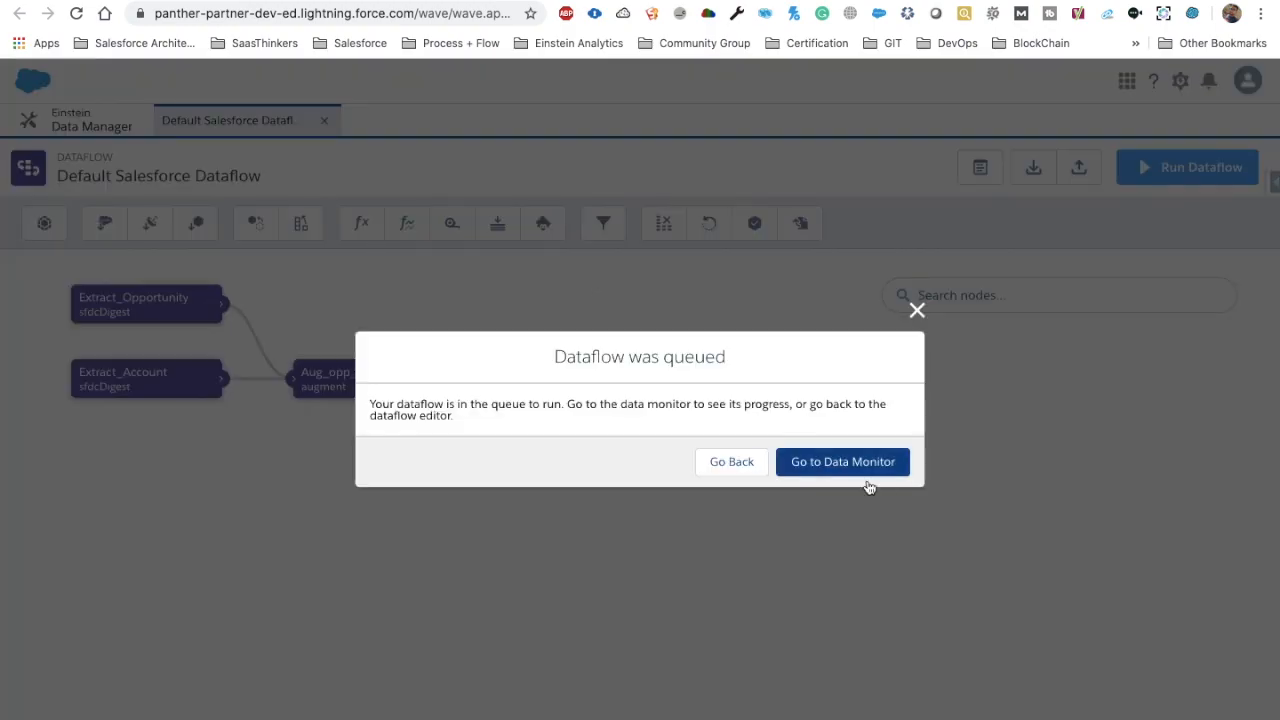
{"action": "left_click", "coordinate": [851, 460]}
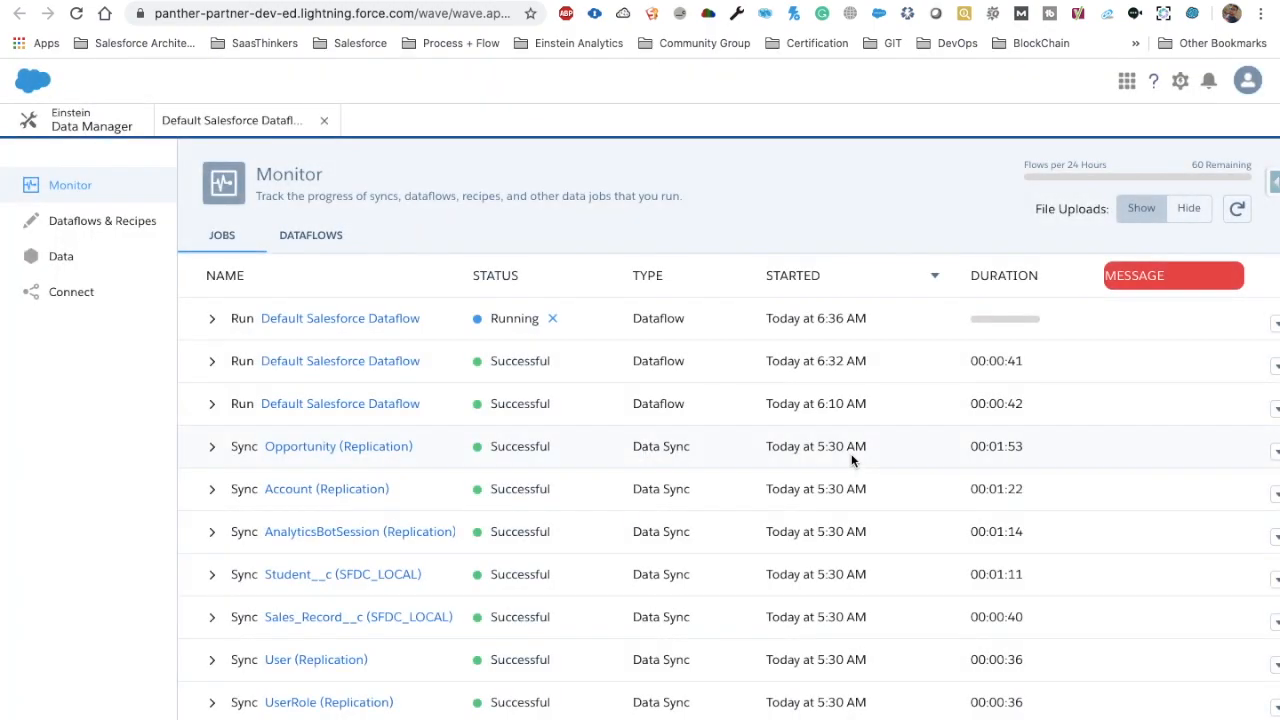
{"action": "left_click", "coordinate": [1237, 208]}
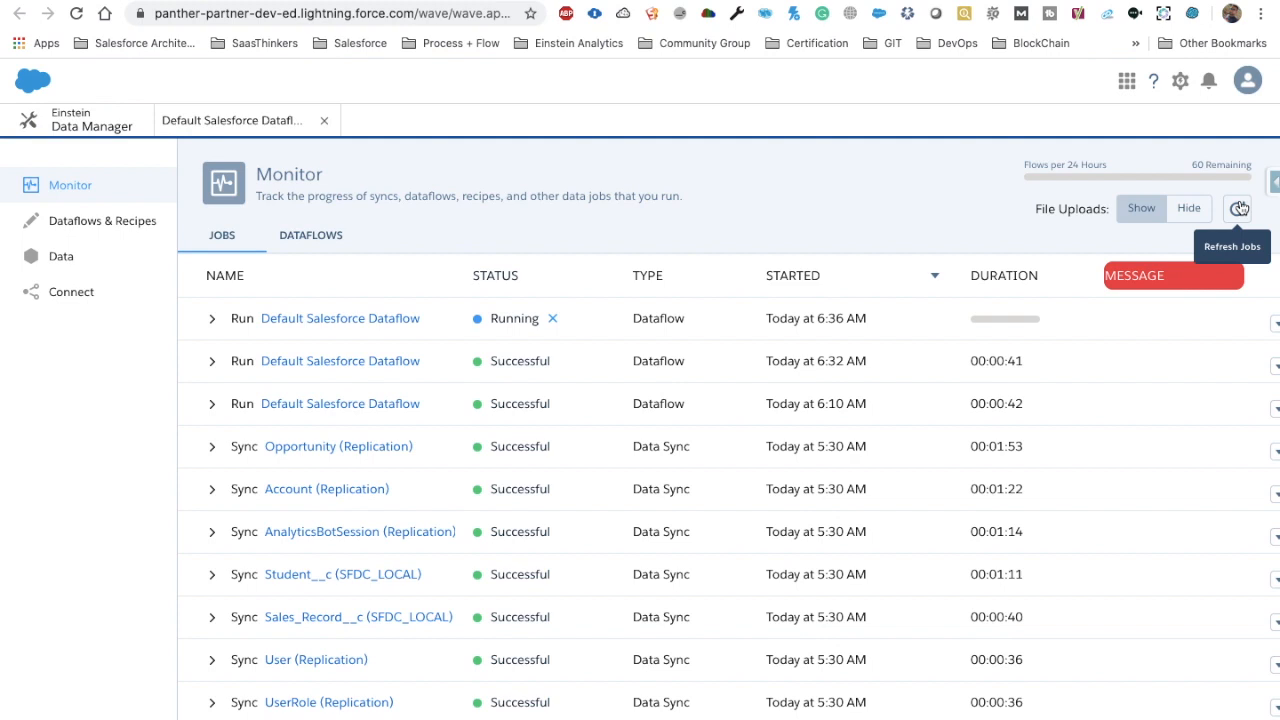
{"action": "left_click", "coordinate": [1239, 208]}
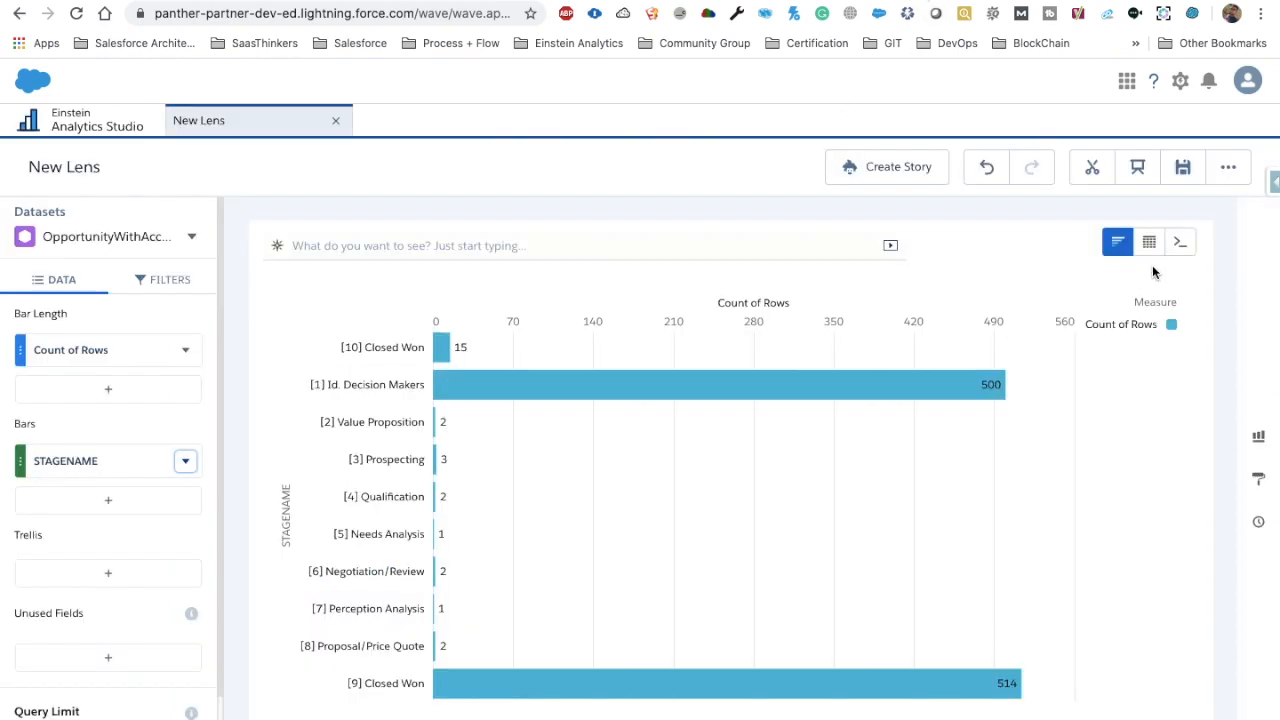
In Analytics Studio, discard the old lens and group the bars of a new OpportunityWithAccounts lens by STAGENAME
{"action": "left_click", "coordinate": [338, 122]}
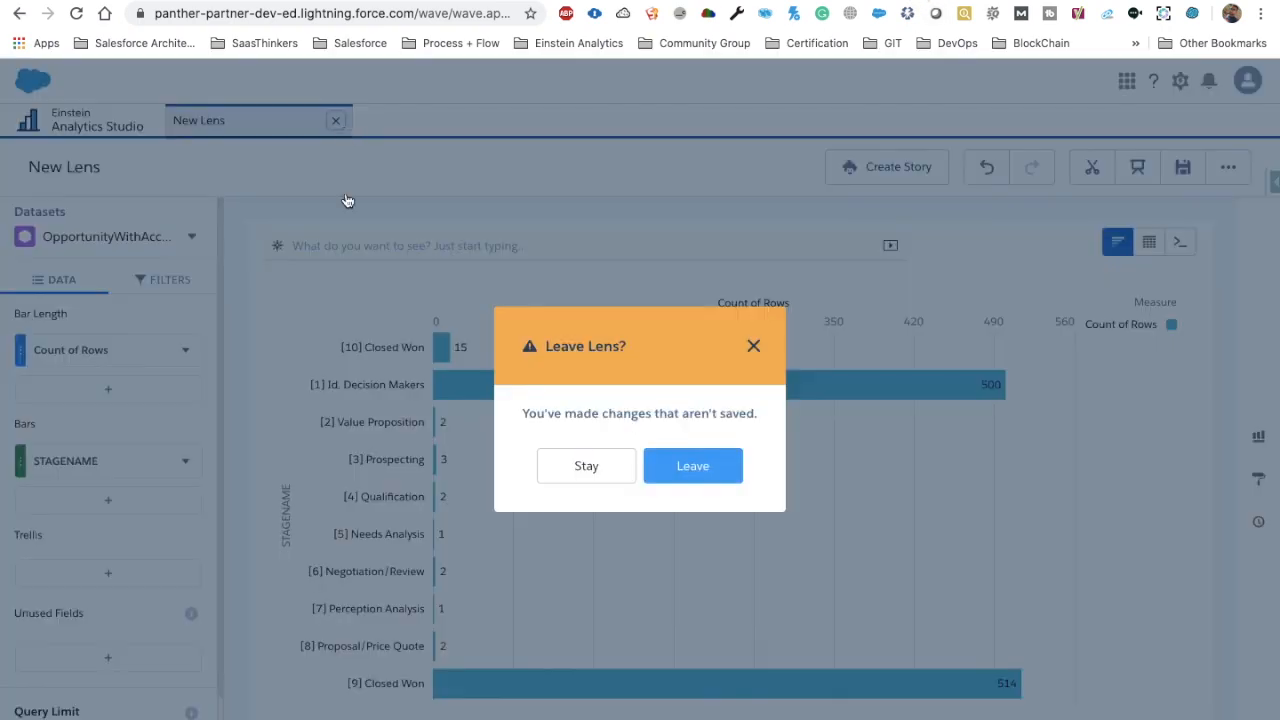
{"action": "left_click", "coordinate": [709, 476]}
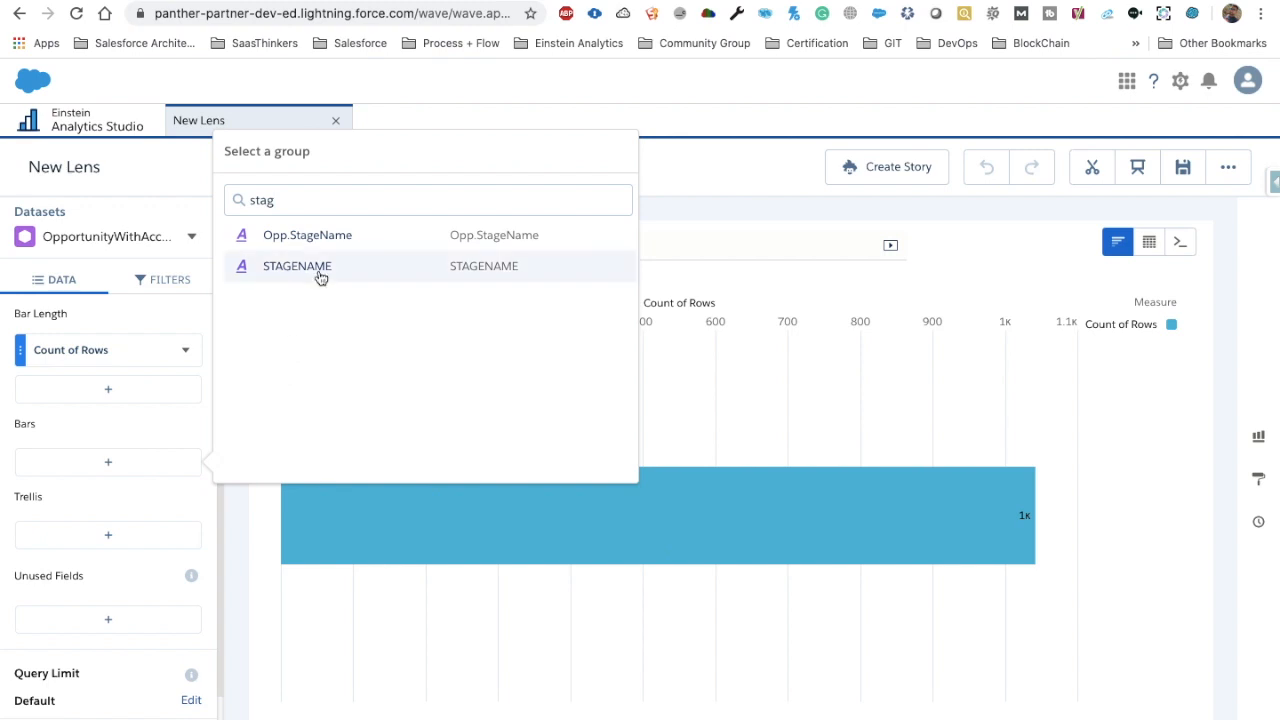
{"action": "left_click", "coordinate": [318, 270]}
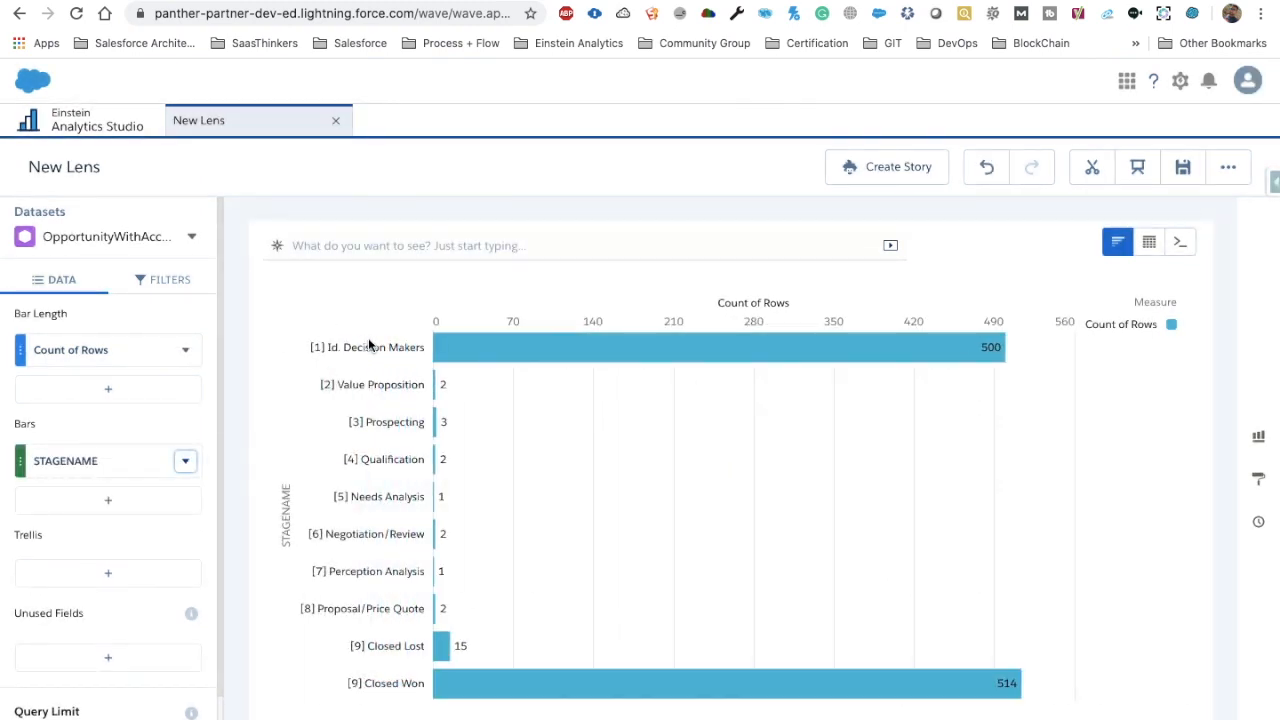